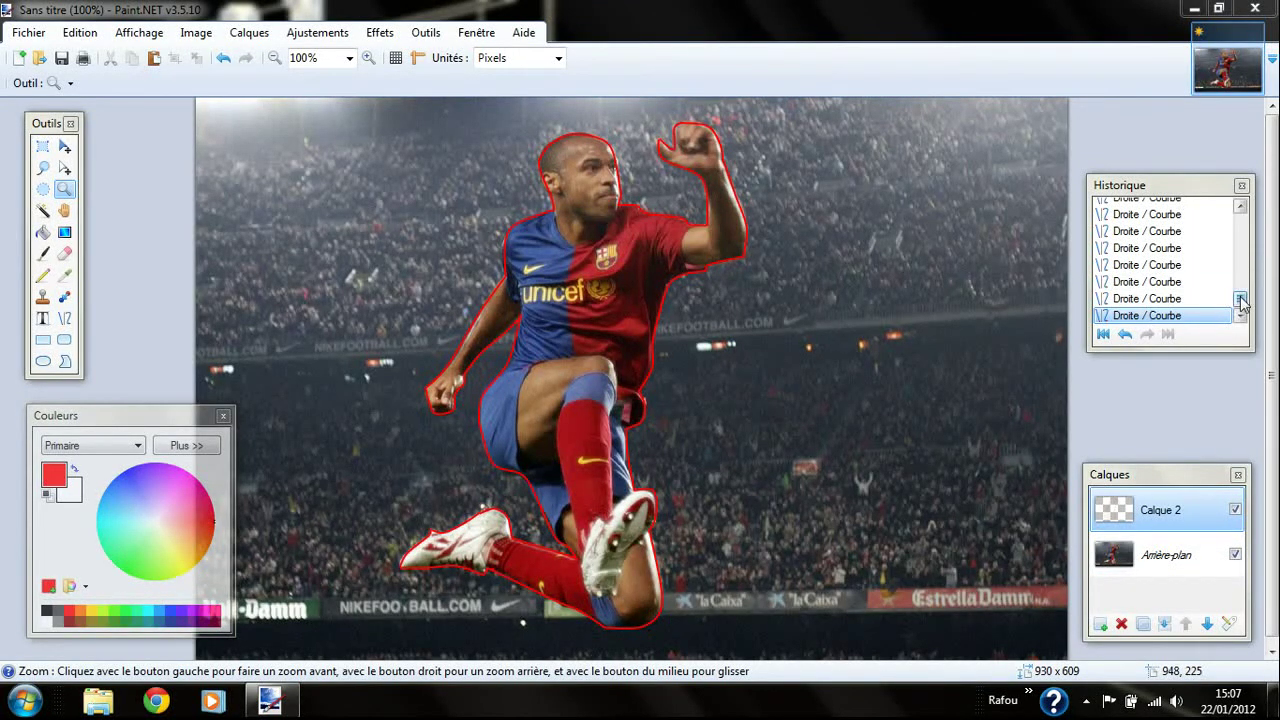
Step: Toggle Calque 2's visibility to compare the red outline with the photo, and keep Calque 2 as the active layer
{"action": "left_click", "coordinate": [1236, 512]}
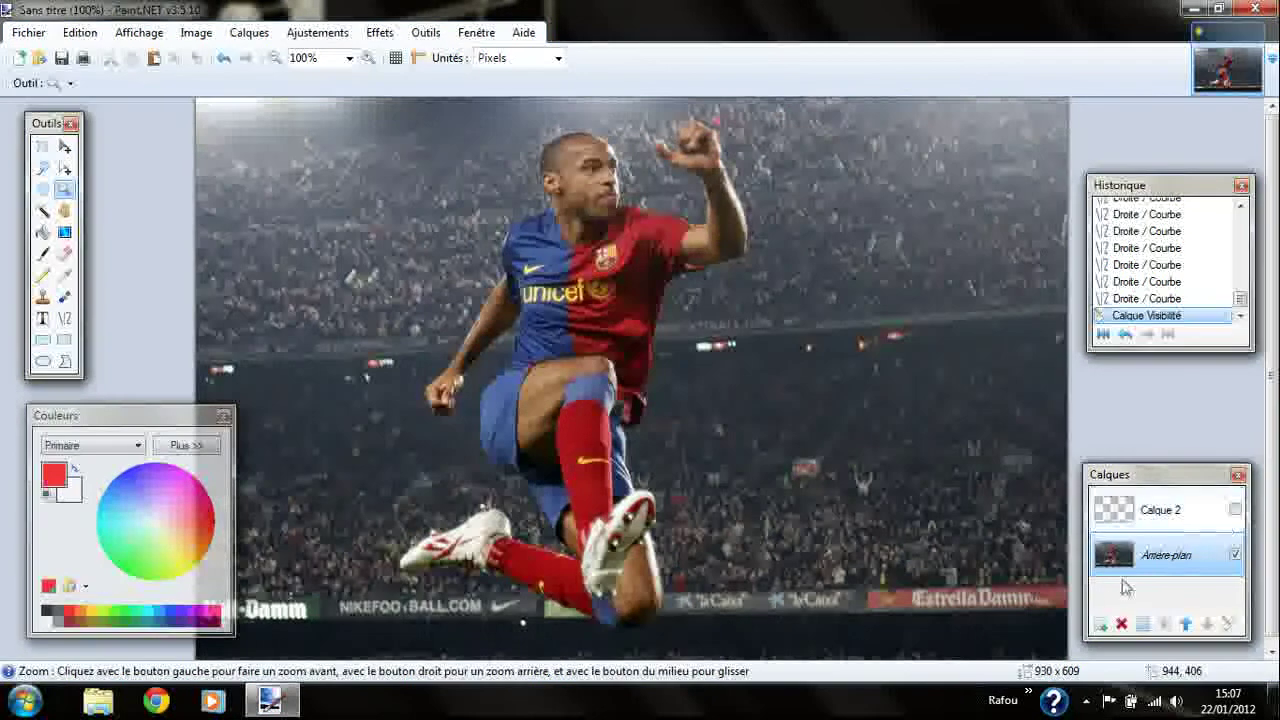
{"action": "left_click", "coordinate": [1236, 511]}
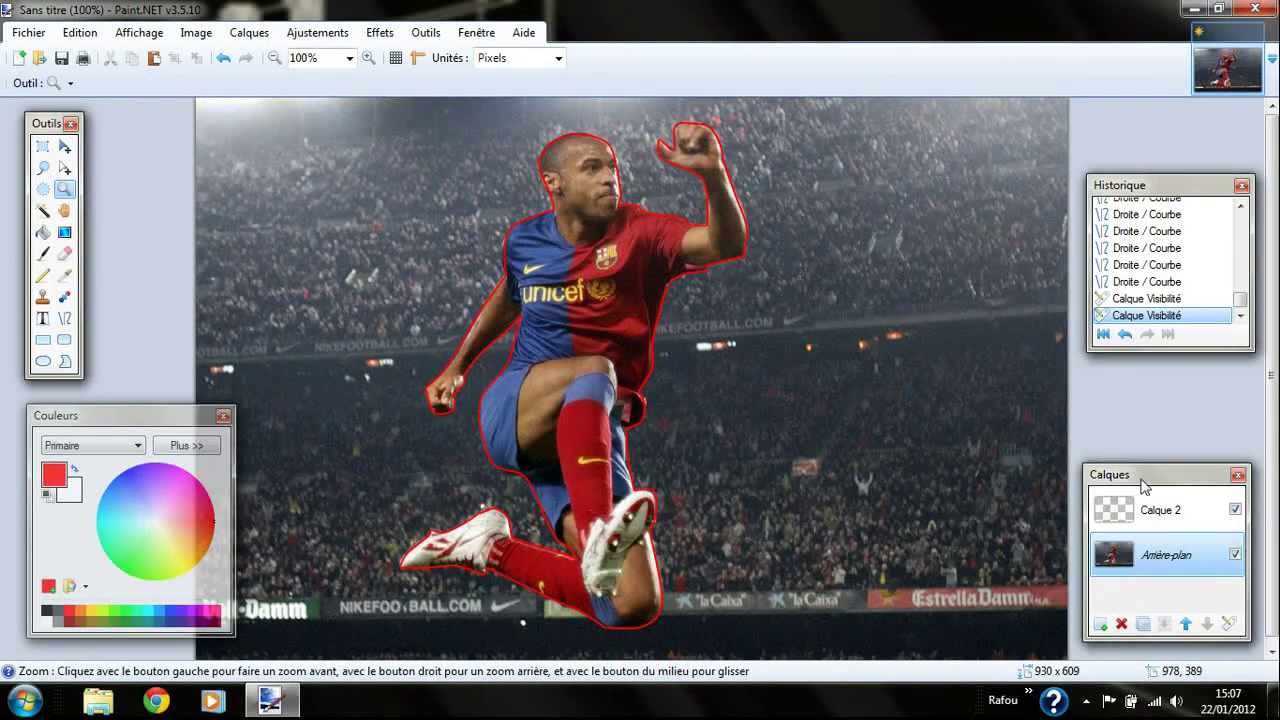
{"action": "left_click", "coordinate": [1113, 508]}
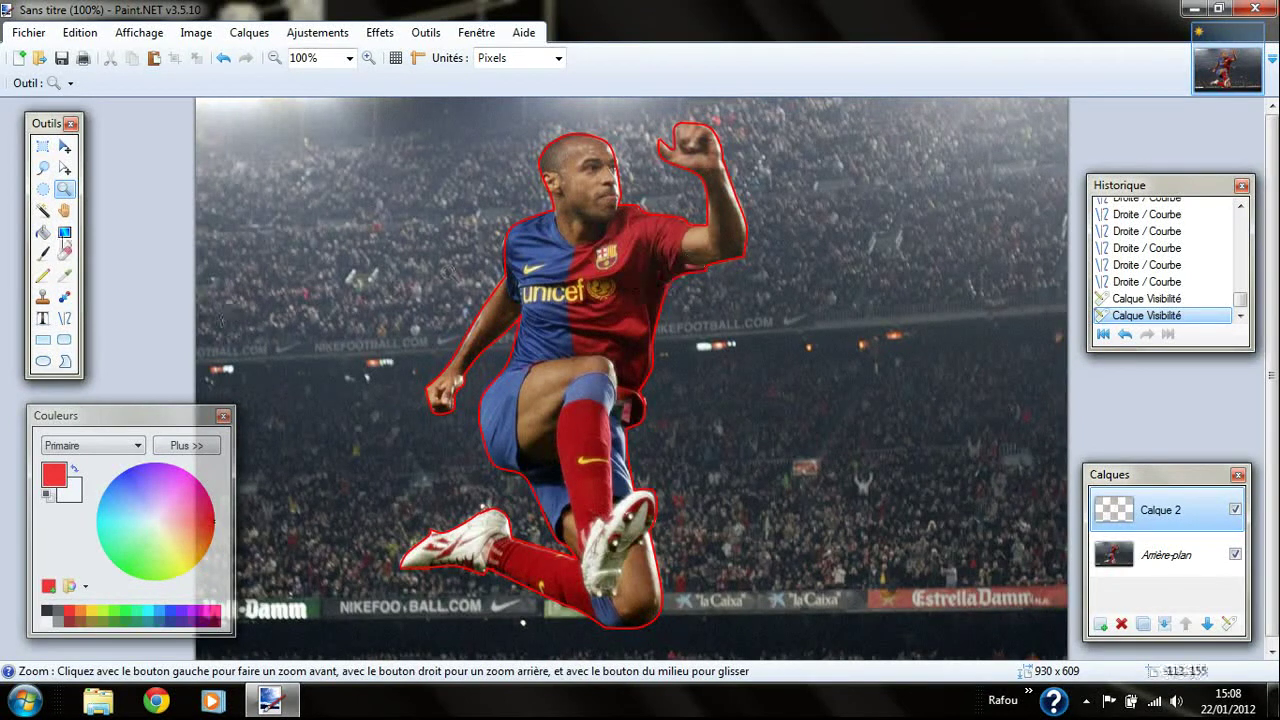
Step: Draw a test line beside the player with the Line/Curve tool, bend it into a curve, and undo it
{"action": "left_click", "coordinate": [65, 318]}
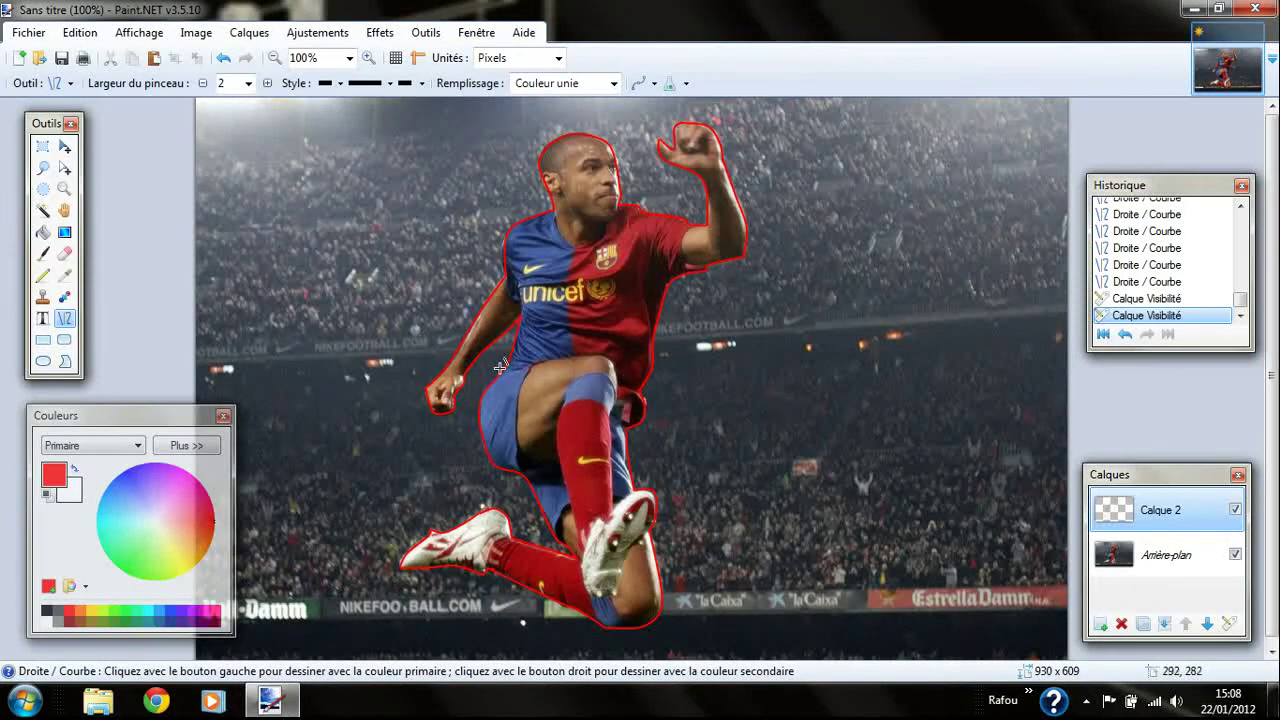
{"action": "left_click_drag", "start_coordinate": [743, 419], "coordinate": [956, 419]}
{"action": "left_click_drag", "start_coordinate": [814, 419], "coordinate": [839, 365]}
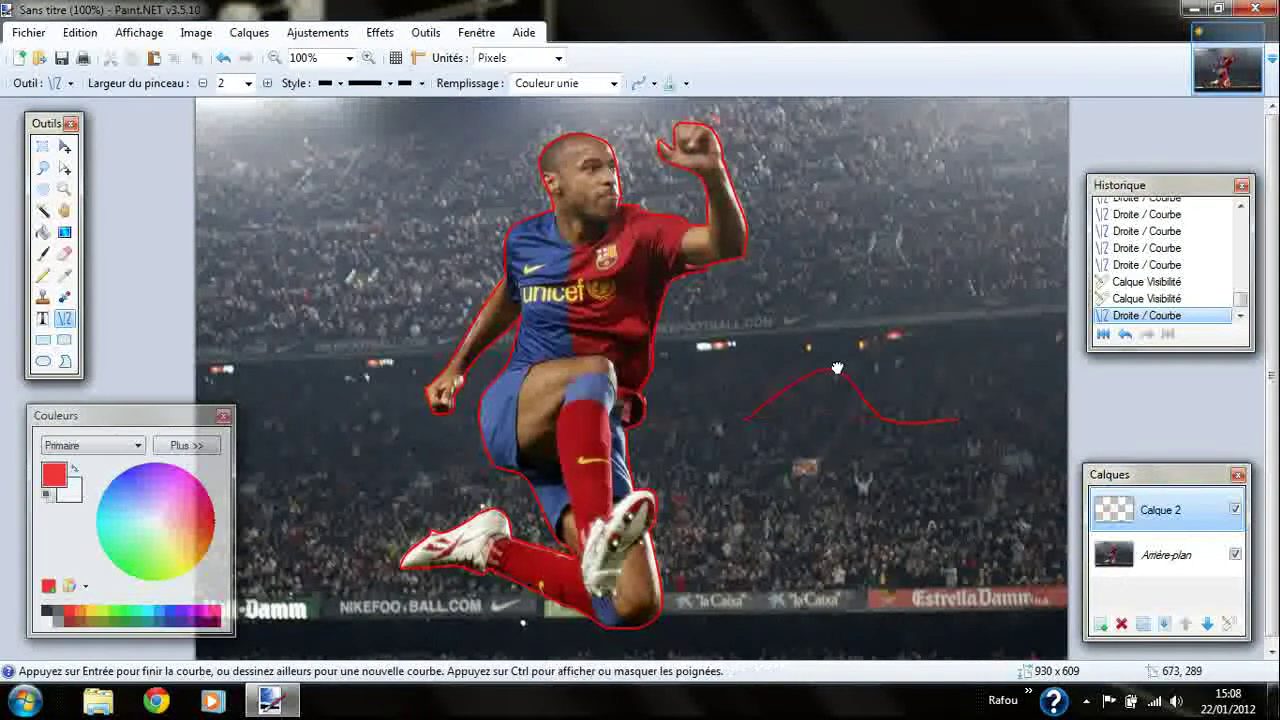
{"action": "left_click_drag", "start_coordinate": [880, 410], "coordinate": [888, 307]}
{"action": "left_click", "coordinate": [1124, 334]}
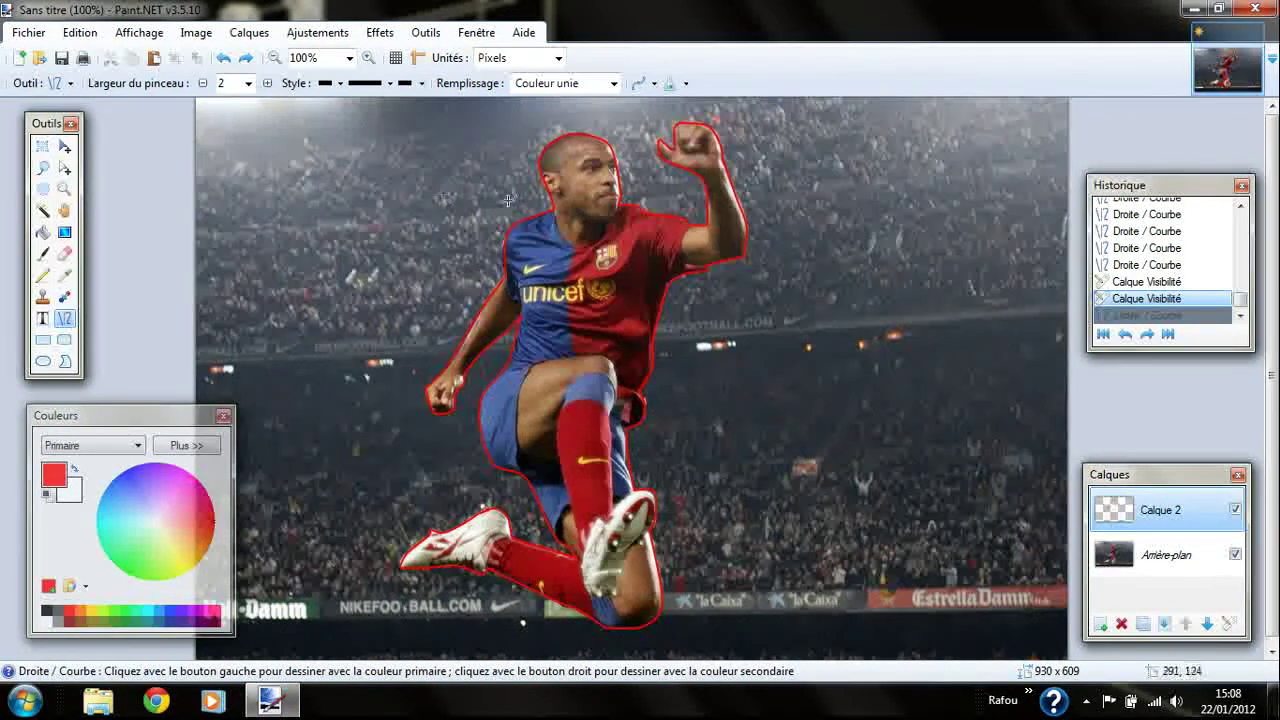
Step: Hide the Arrière-plan layer and select the area inside the red player outline on Calque 2 with the Magic Wand
{"action": "left_click", "coordinate": [1236, 555]}
{"action": "left_click", "coordinate": [1236, 556]}
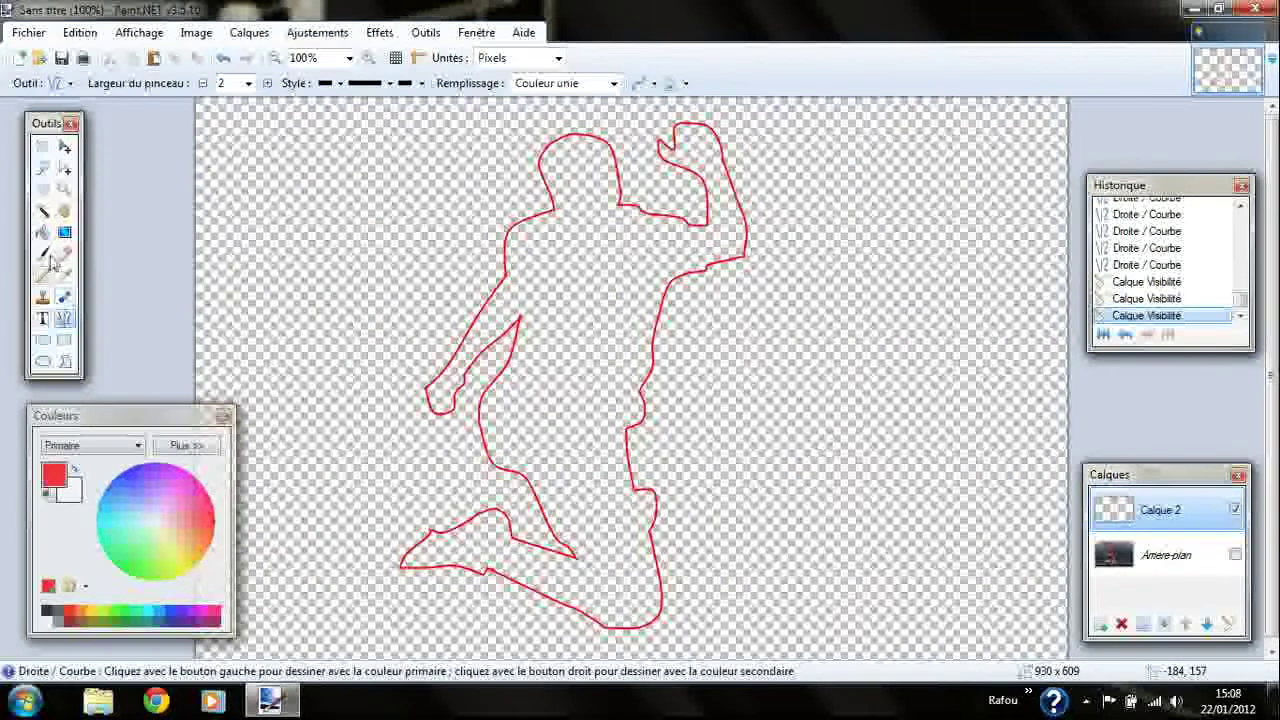
{"action": "left_click", "coordinate": [42, 210]}
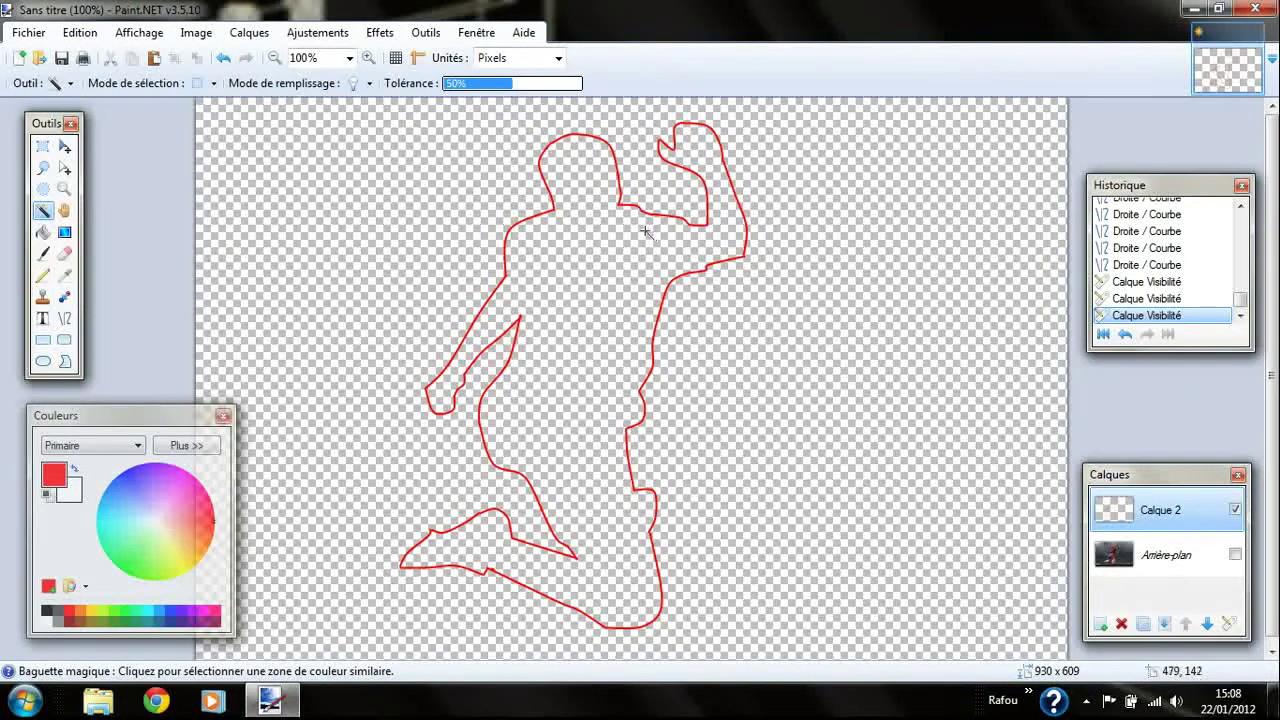
{"action": "left_click", "coordinate": [580, 227]}
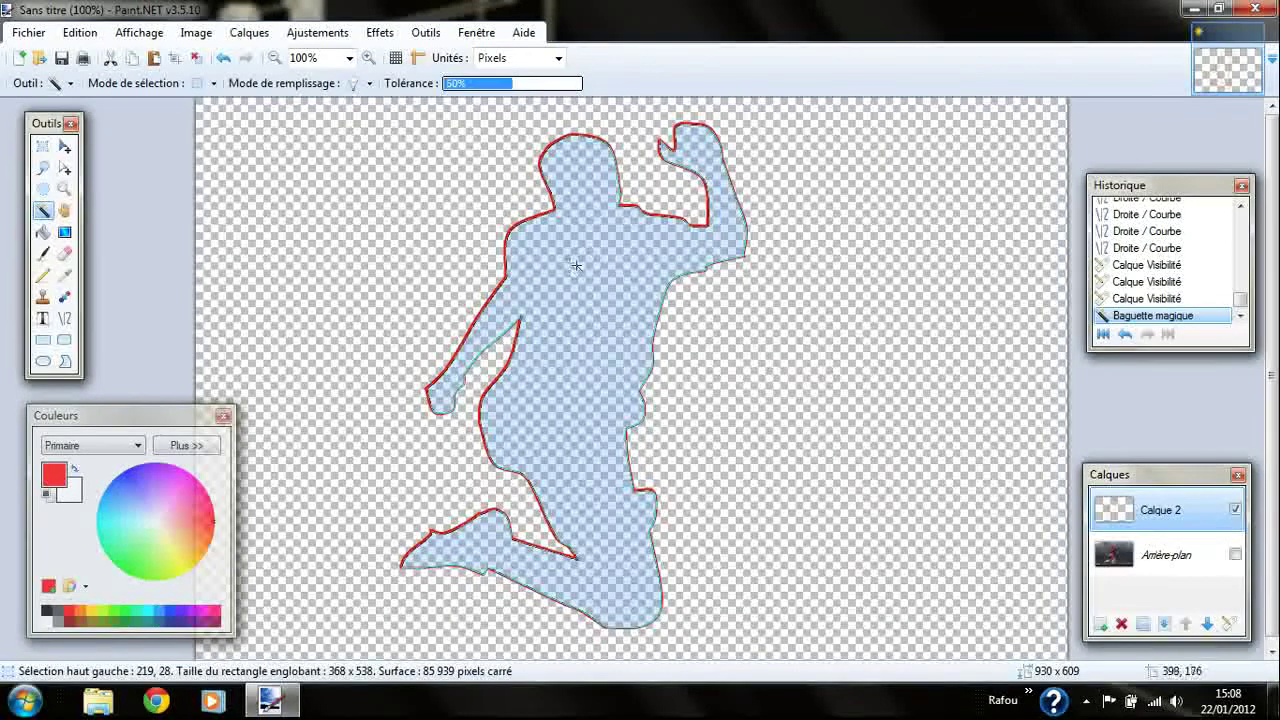
Step: Hide Calque 2, show the Arrière-plan layer again, and copy the selected area
{"action": "left_click", "coordinate": [1235, 509]}
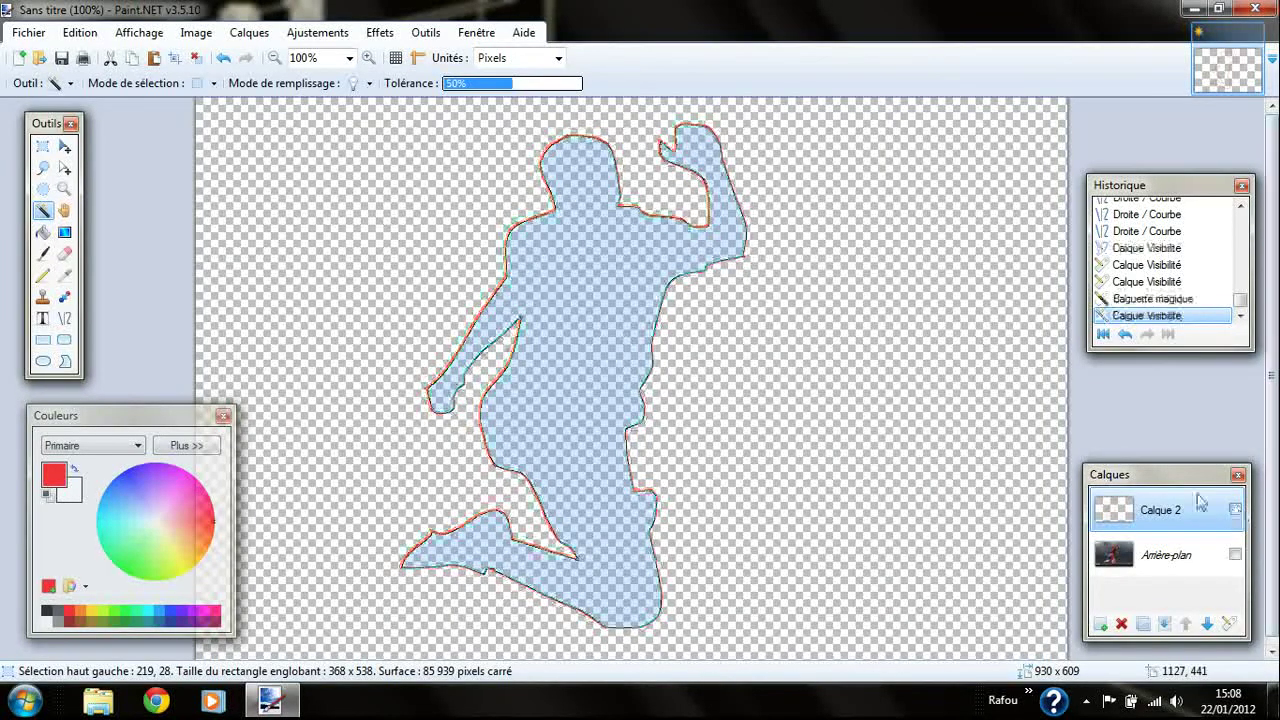
{"action": "left_click", "coordinate": [1235, 555]}
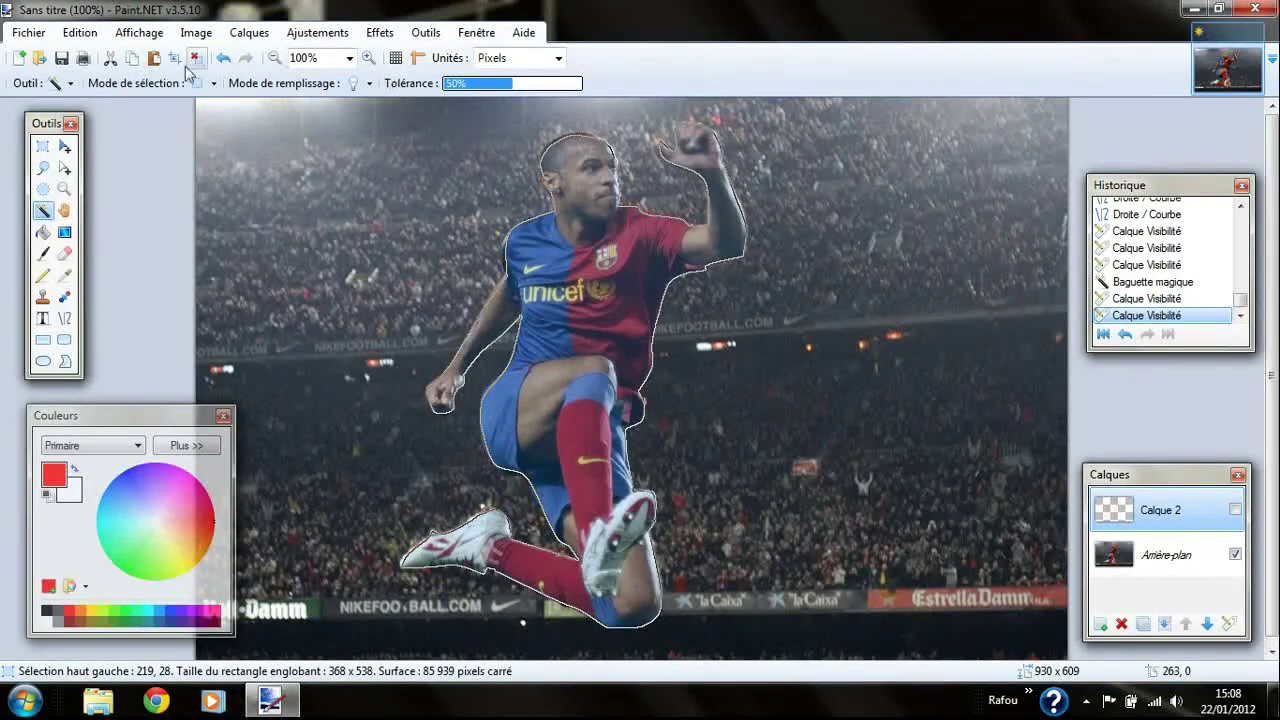
{"action": "left_click", "coordinate": [131, 62]}
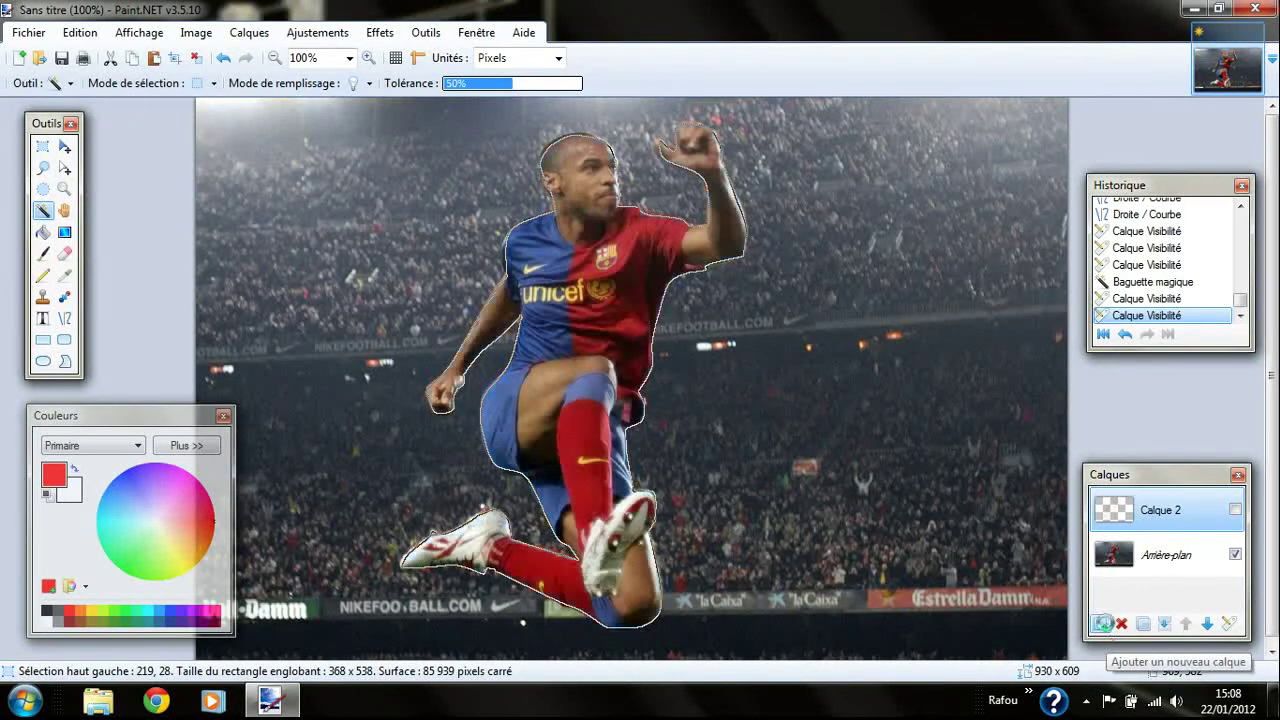
Step: Add a new layer directly below Calque 2, paste the copied selection into it, and check it with Arrière-plan hidden
{"action": "left_click", "coordinate": [1101, 623]}
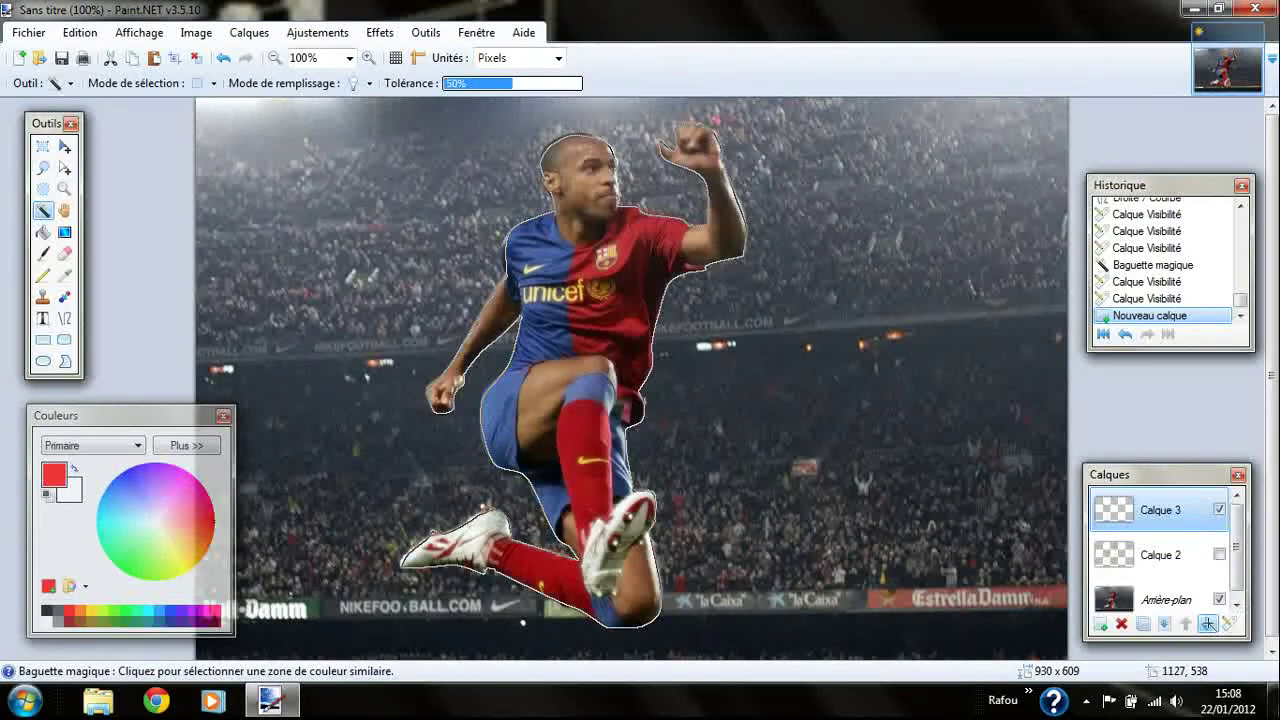
{"action": "left_click", "coordinate": [1207, 623]}
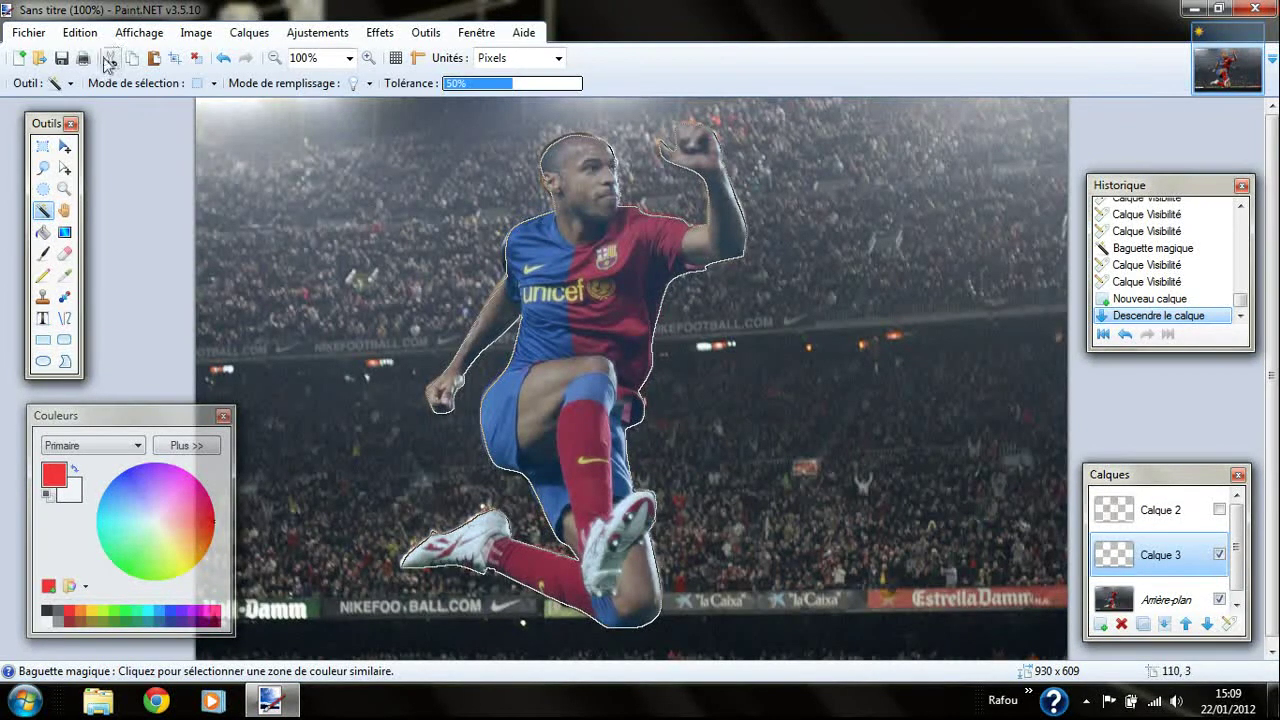
{"action": "left_click", "coordinate": [162, 61]}
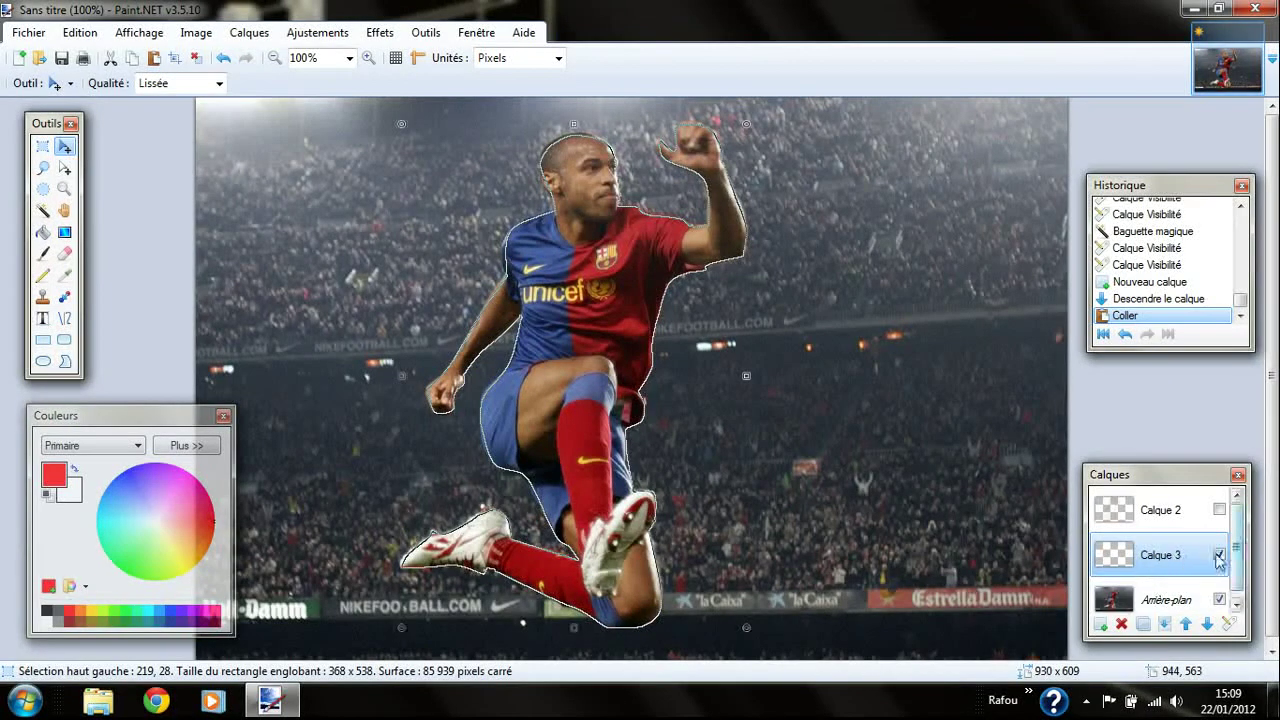
{"action": "left_click", "coordinate": [1218, 600]}
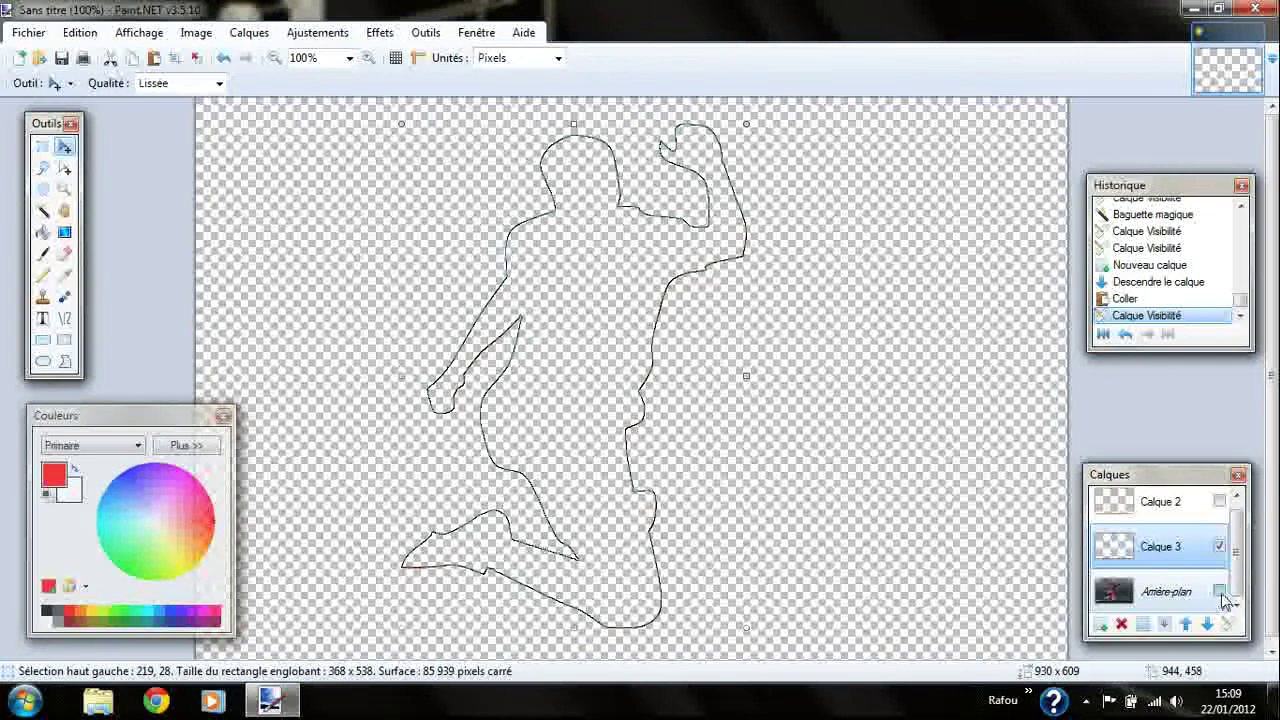
{"action": "left_click", "coordinate": [1220, 593]}
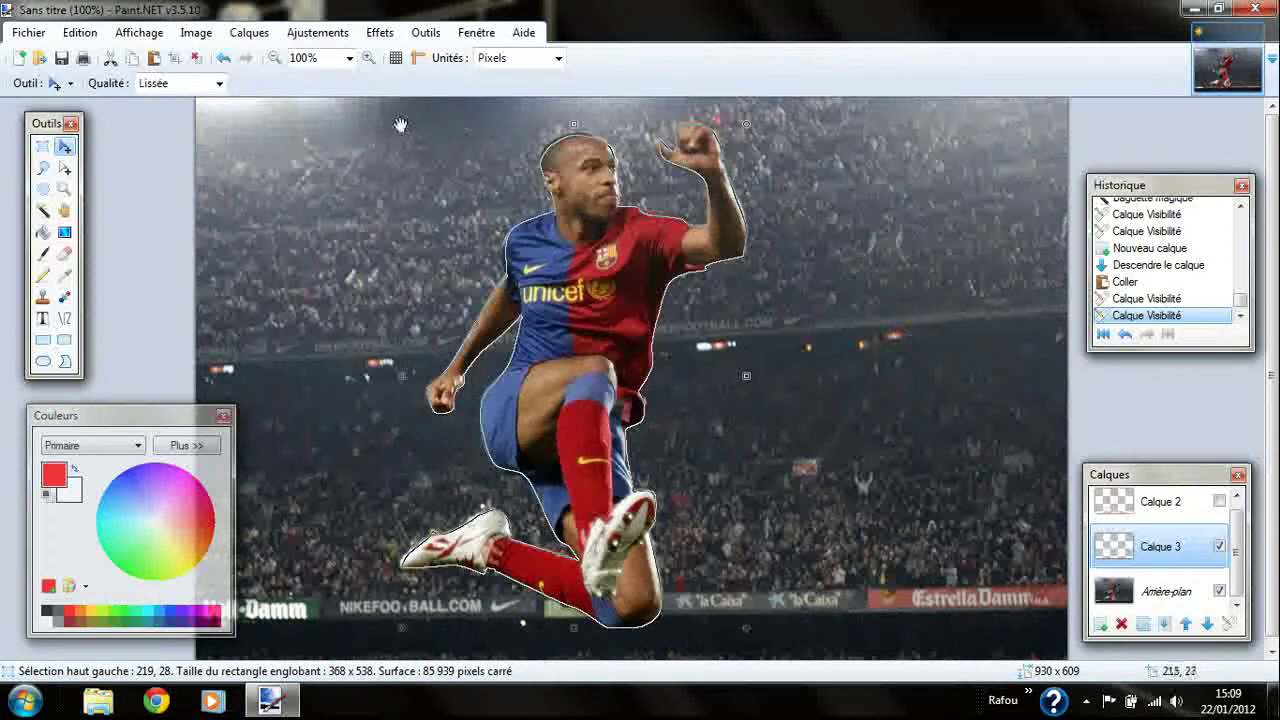
Step: Copy the selected player from the Arrière-plan layer, paste it into Calque 3, and check the cutout with the background hidden
{"action": "left_click", "coordinate": [43, 147]}
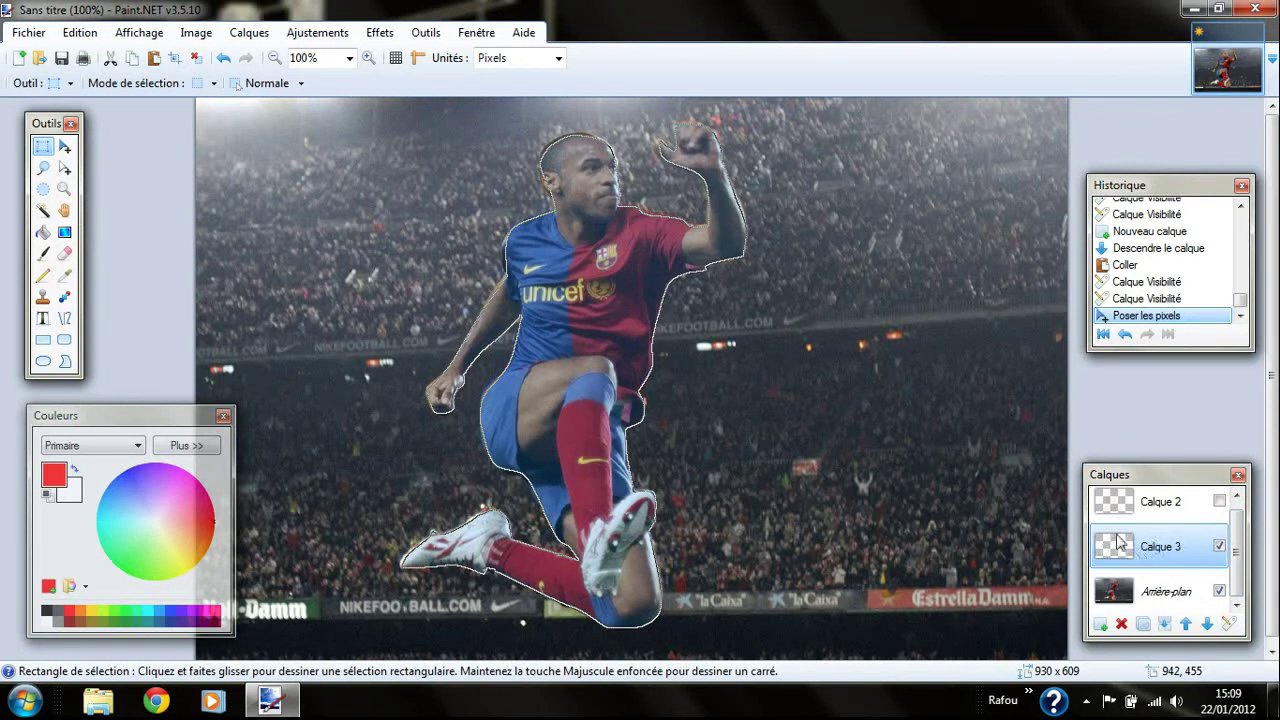
{"action": "left_click", "coordinate": [1165, 588]}
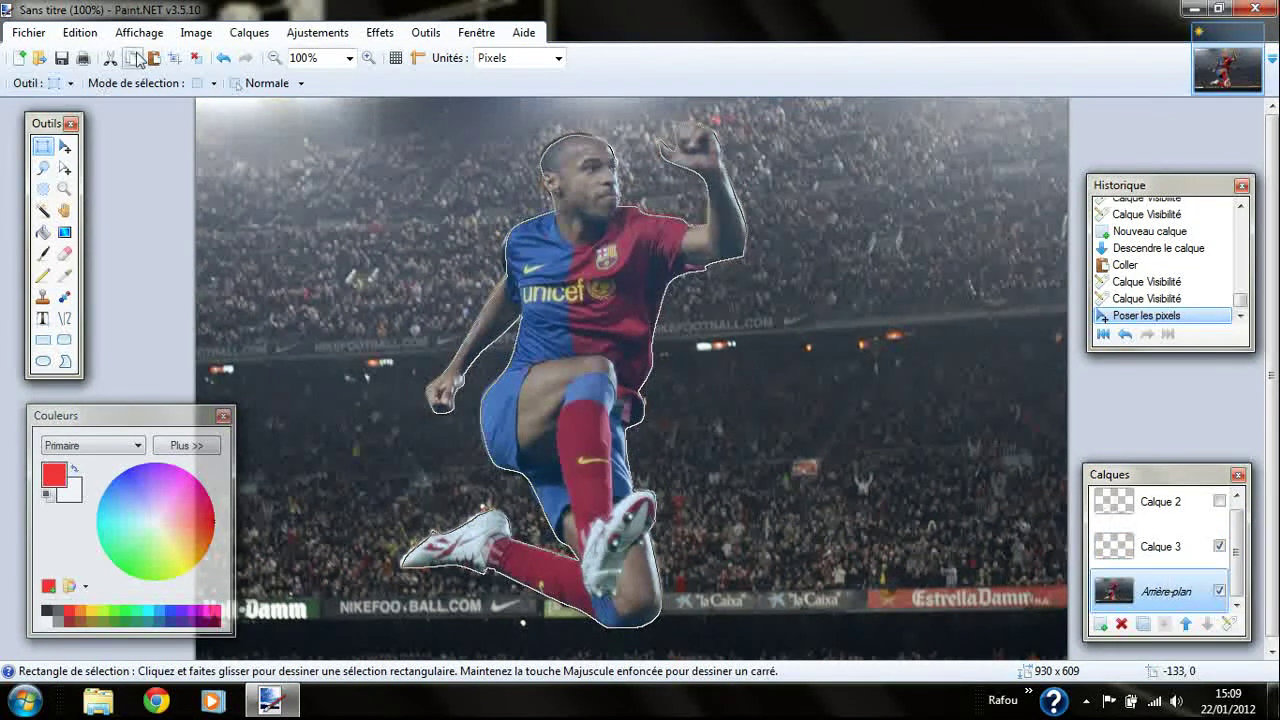
{"action": "left_click", "coordinate": [1165, 546]}
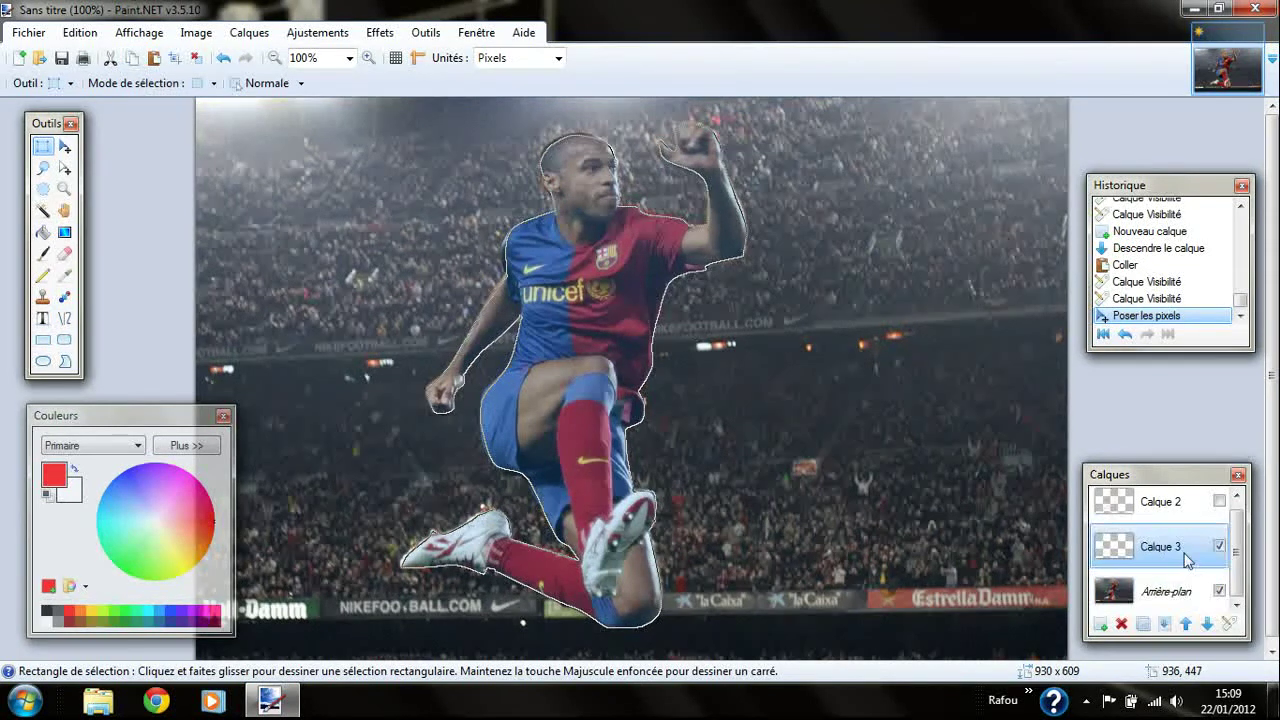
{"action": "left_click", "coordinate": [157, 61]}
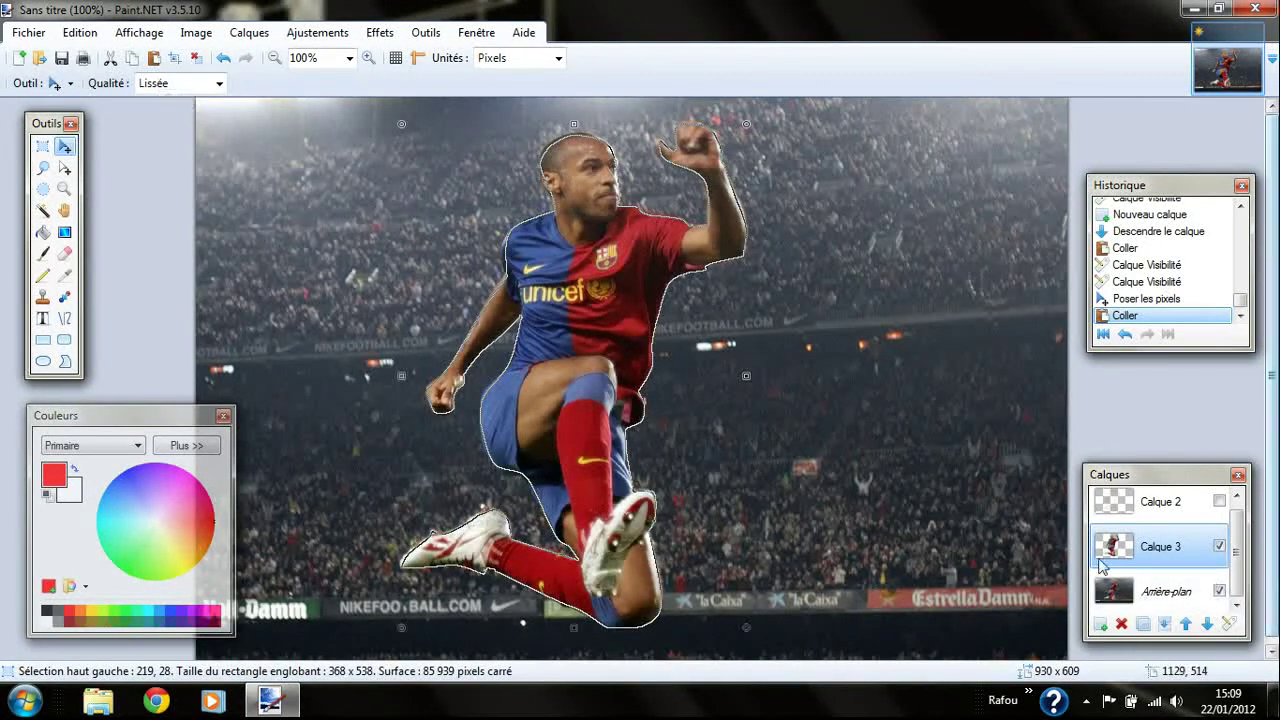
{"action": "left_click", "coordinate": [1219, 591]}
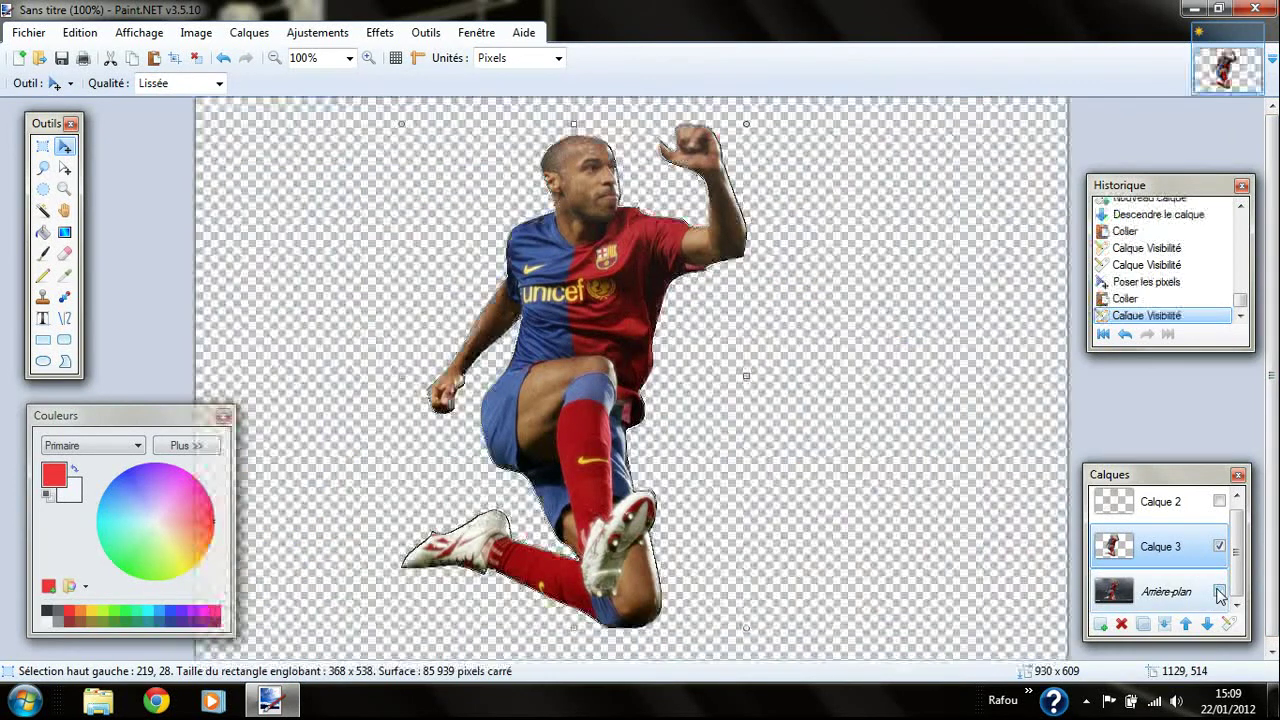
{"action": "left_click", "coordinate": [1219, 591]}
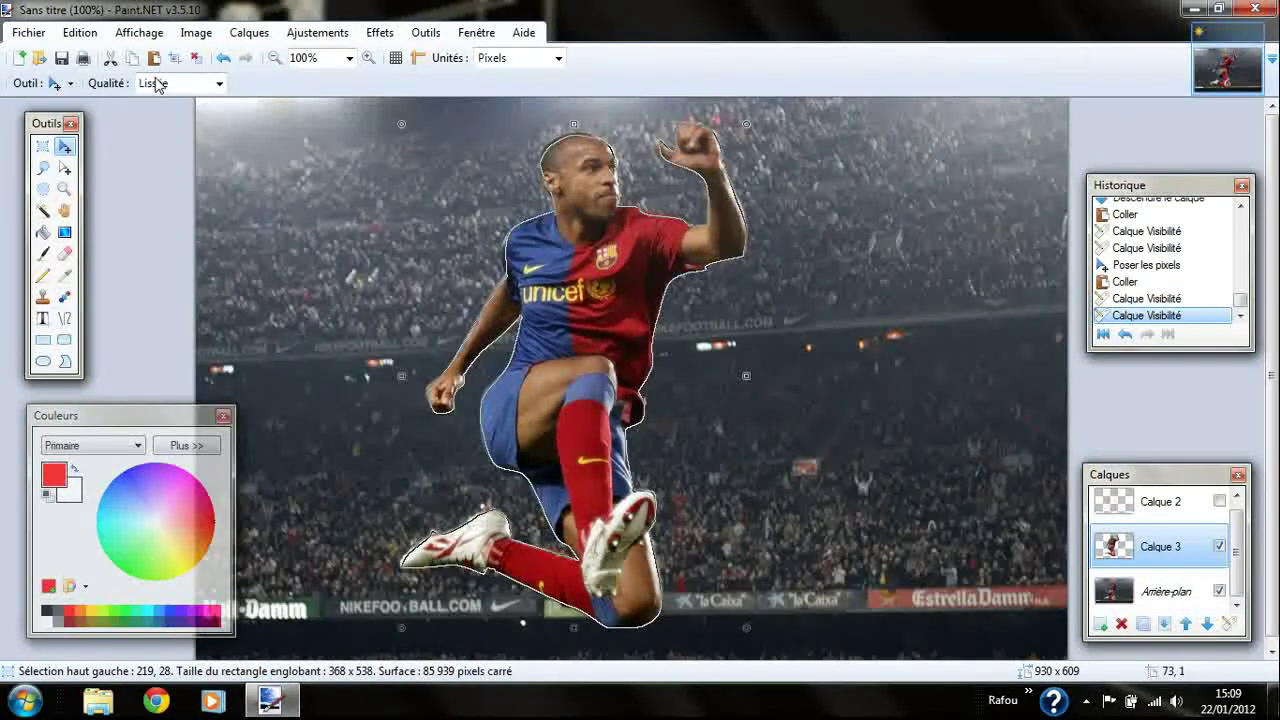
Step: Clear the player-shaped selection with Rectangle Select, and check Calque 2's outline briefly before hiding it again
{"action": "left_click", "coordinate": [40, 148]}
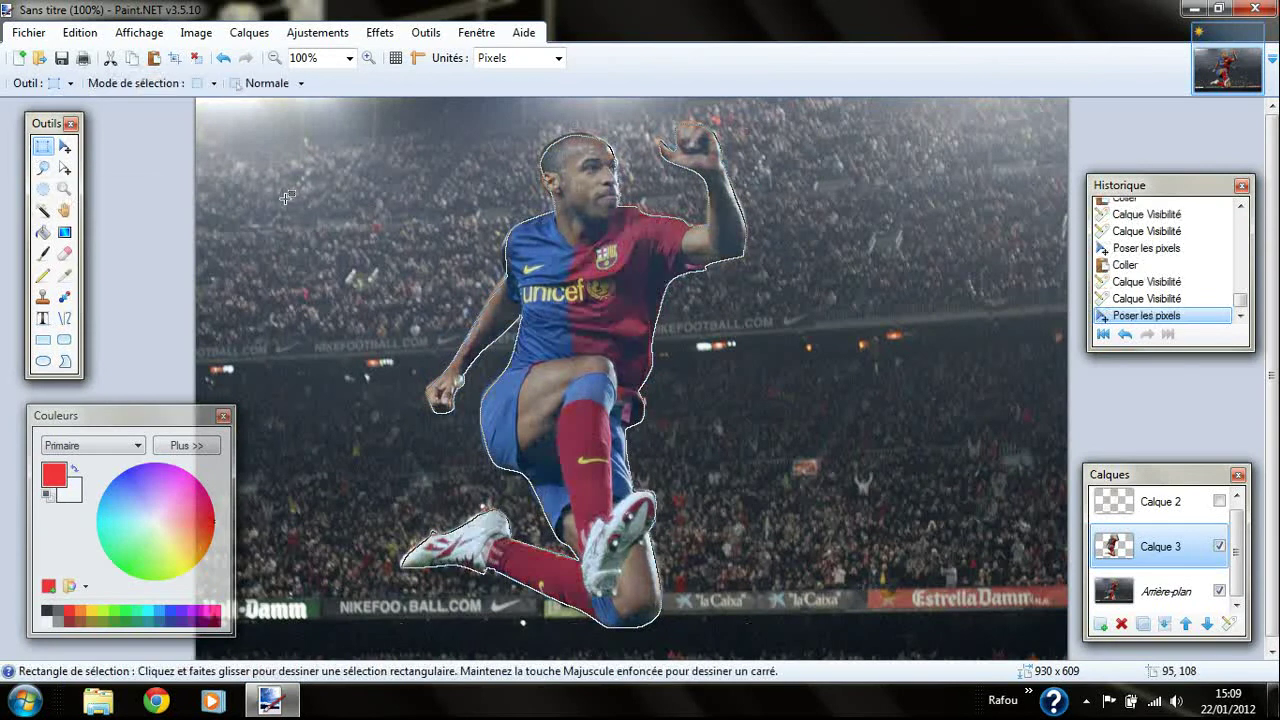
{"action": "left_click_drag", "start_coordinate": [293, 199], "coordinate": [295, 202]}
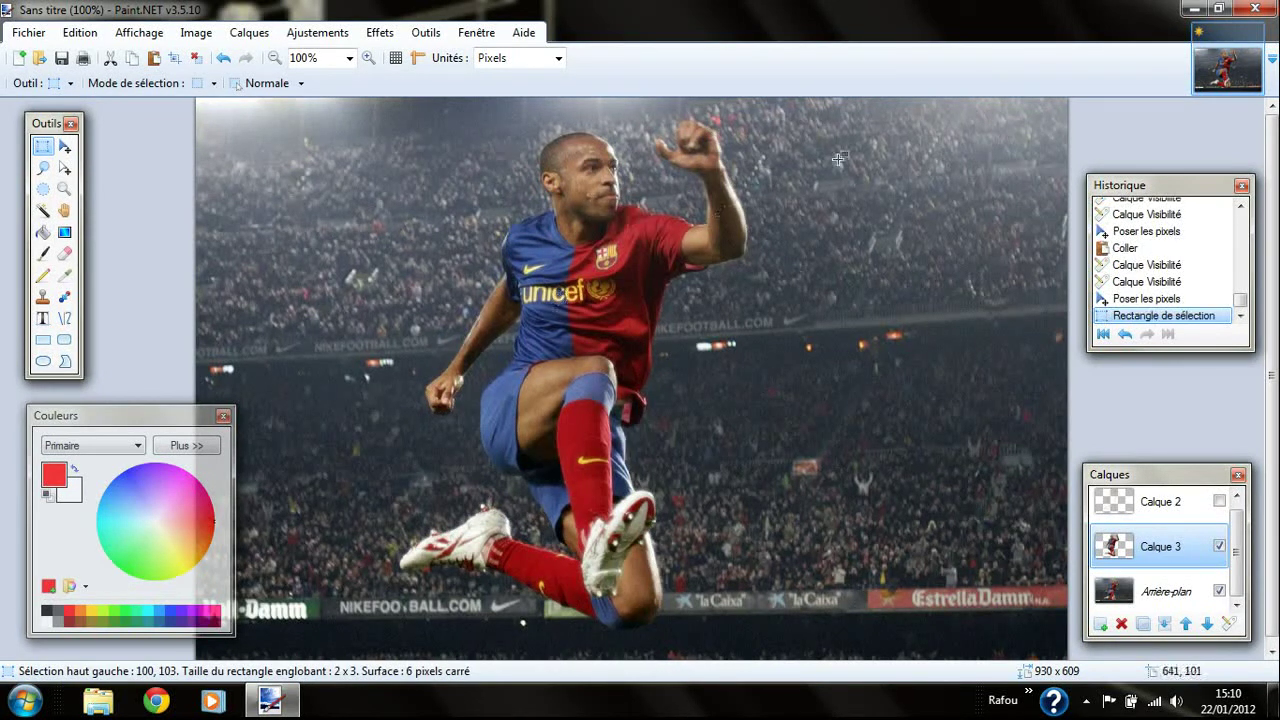
{"action": "left_click", "coordinate": [1219, 502]}
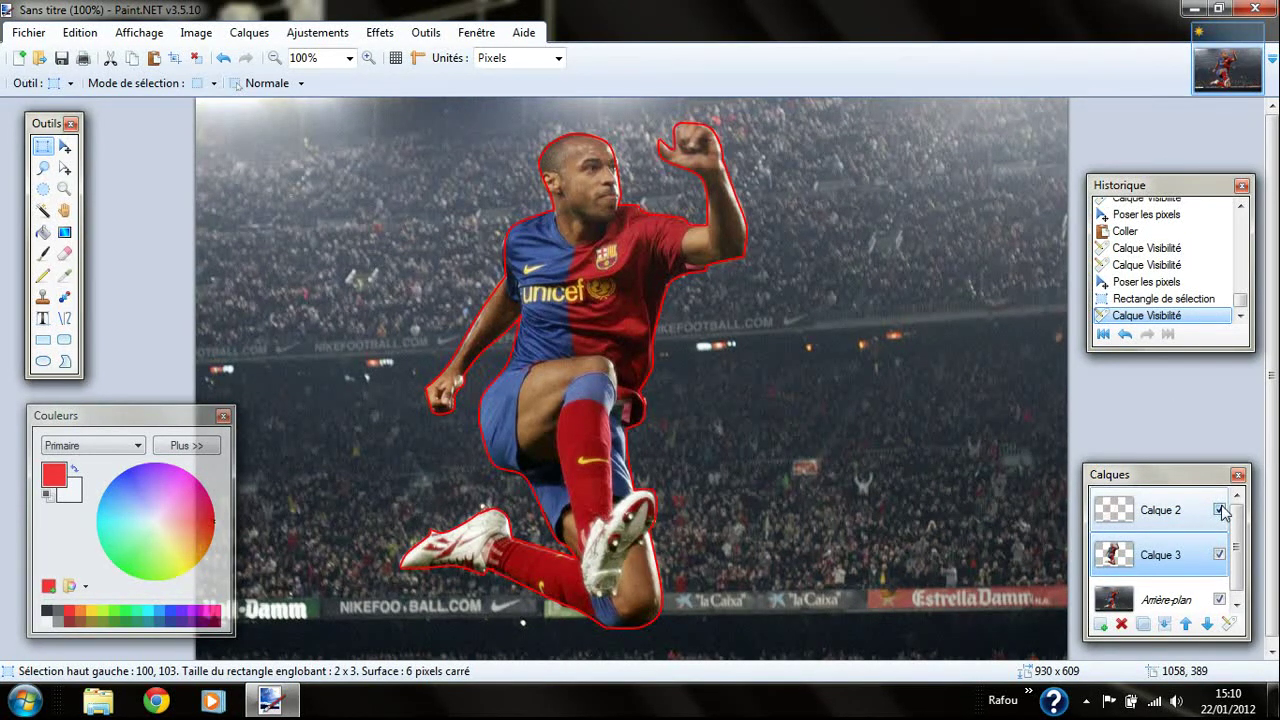
{"action": "left_click", "coordinate": [1220, 510]}
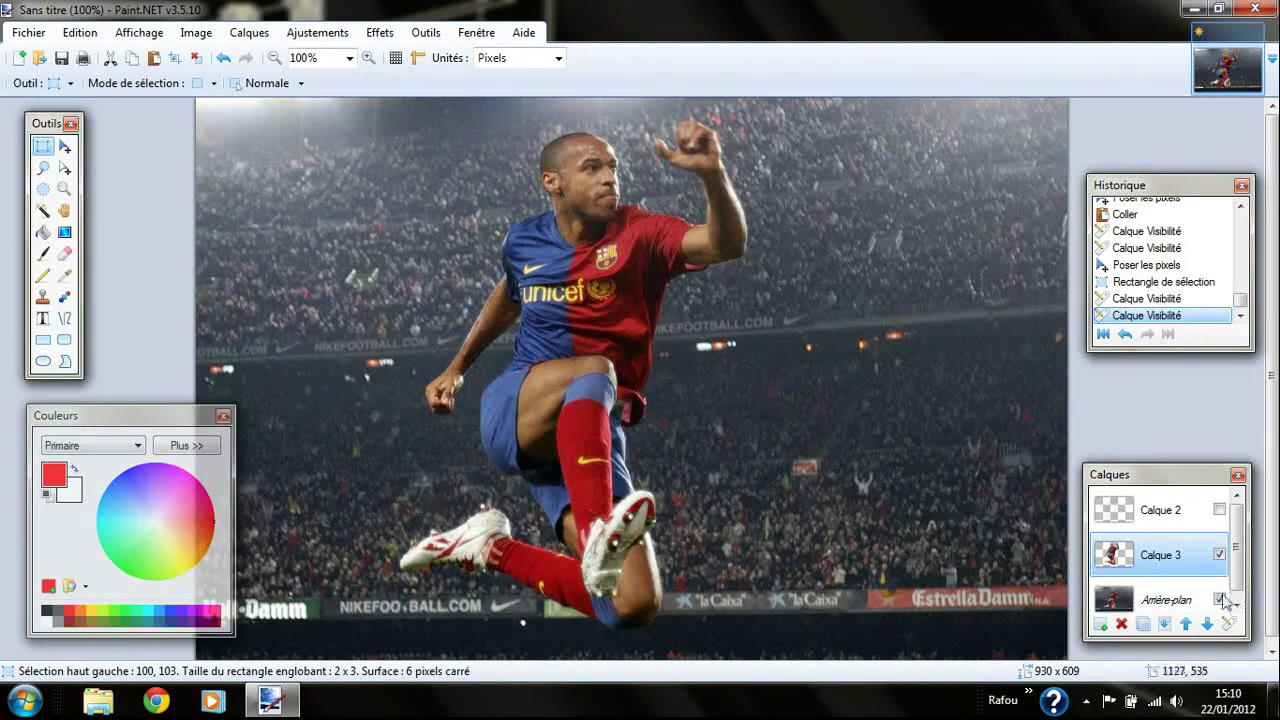
{"action": "left_click", "coordinate": [383, 33]}
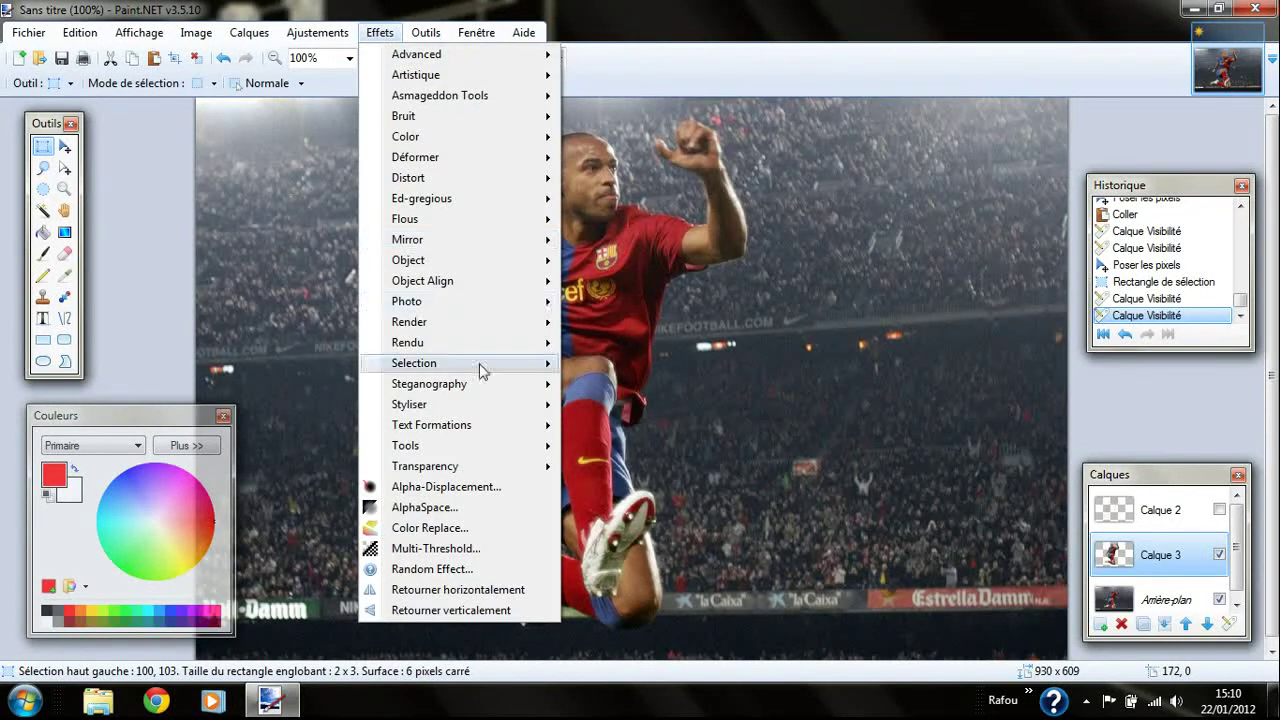
{"action": "mouse_move", "coordinate": [450, 262]}
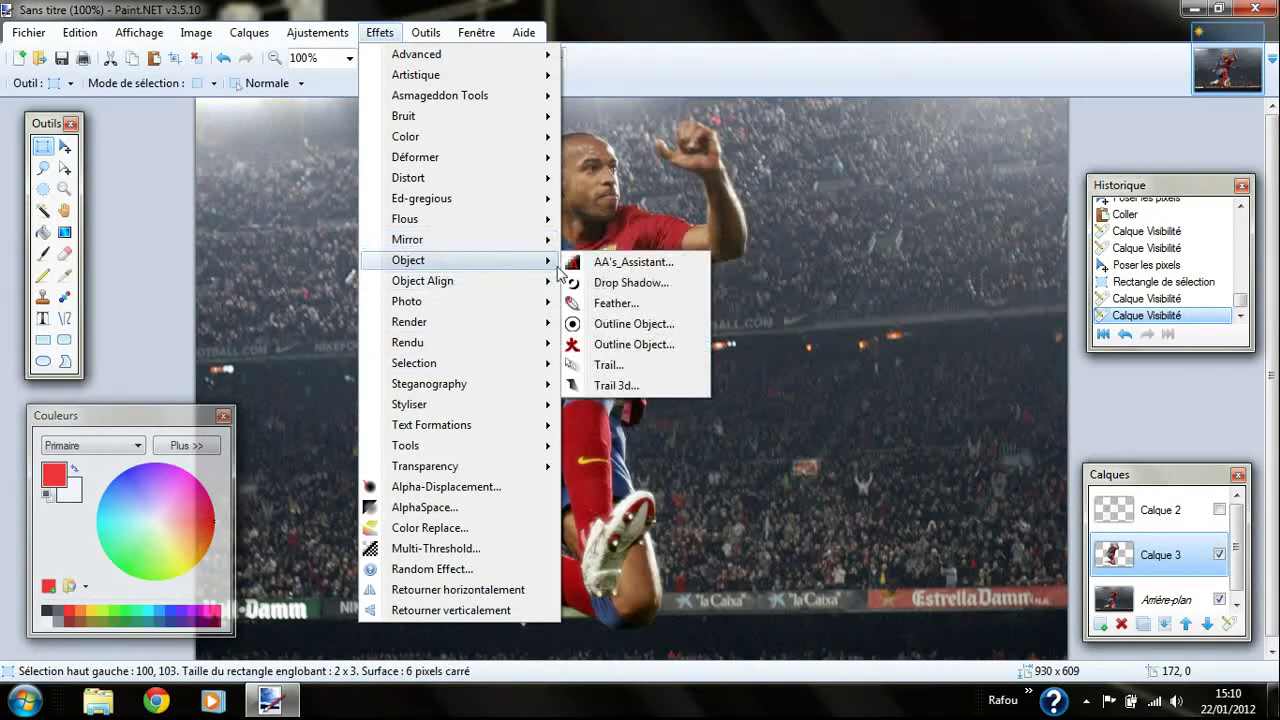
{"action": "left_click", "coordinate": [667, 350]}
{"action": "left_click_drag", "start_coordinate": [608, 120], "coordinate": [864, 119]}
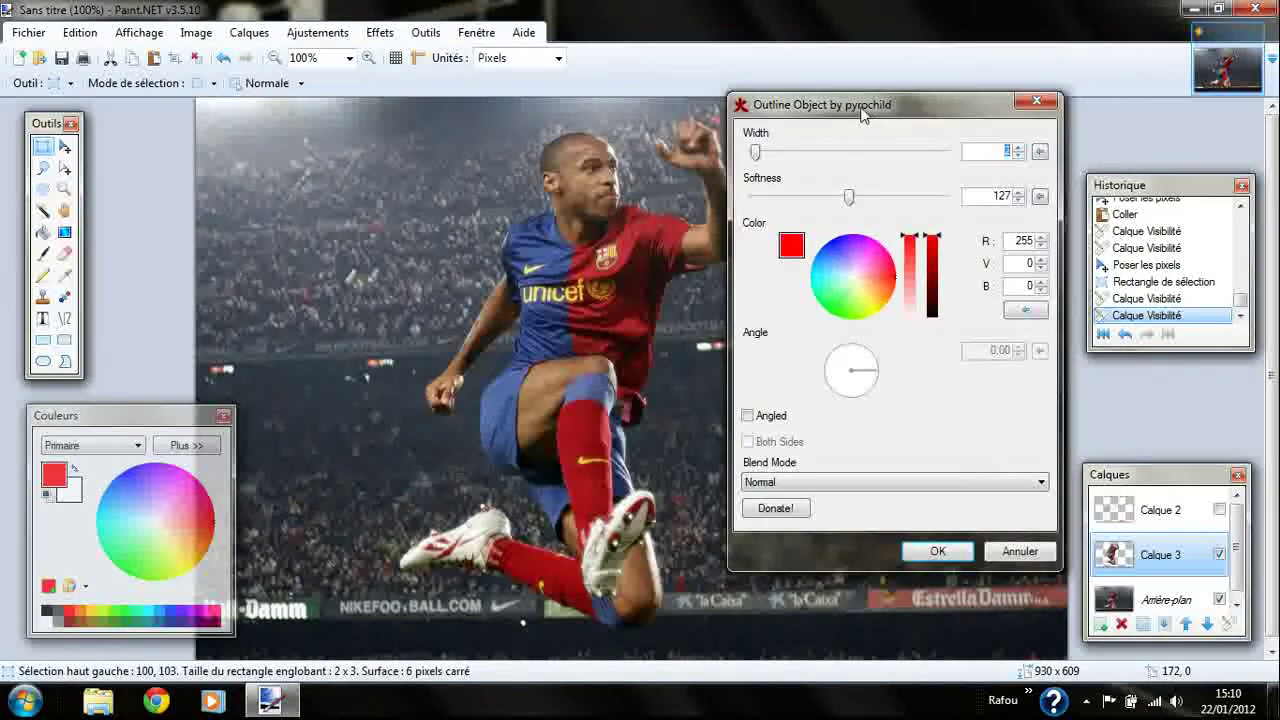
{"action": "left_click", "coordinate": [855, 280]}
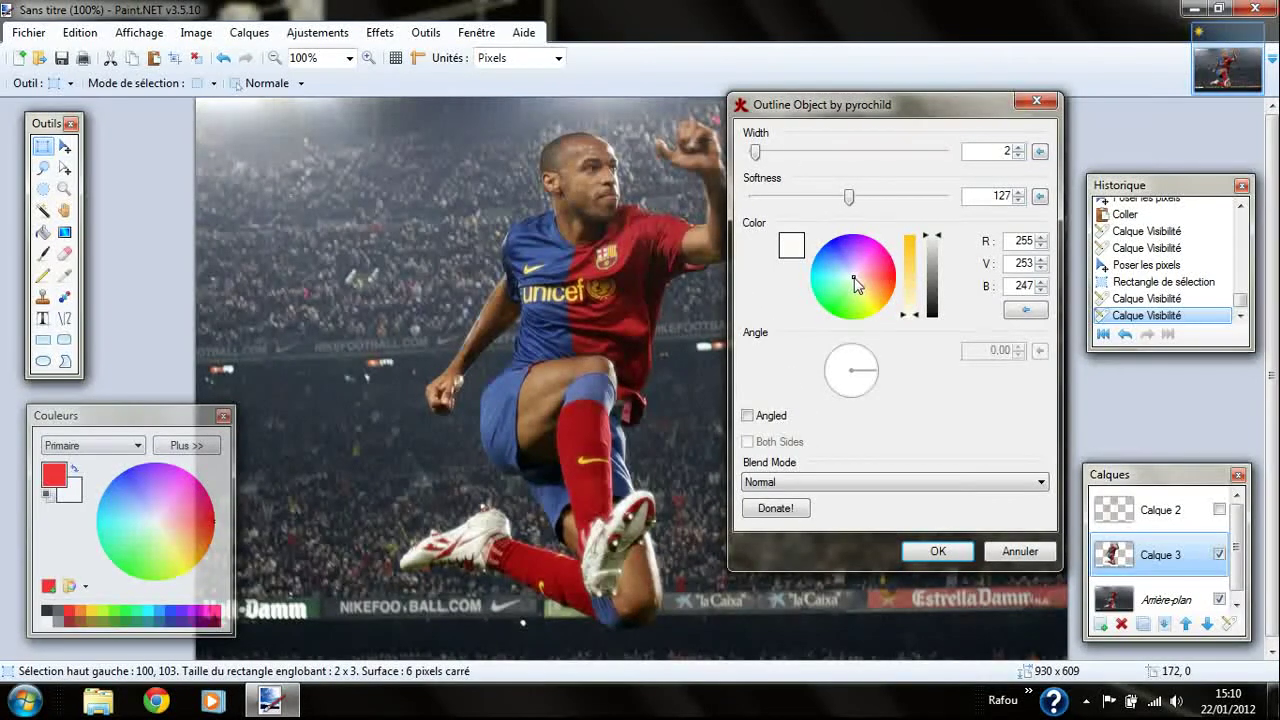
{"action": "left_click", "coordinate": [1026, 310]}
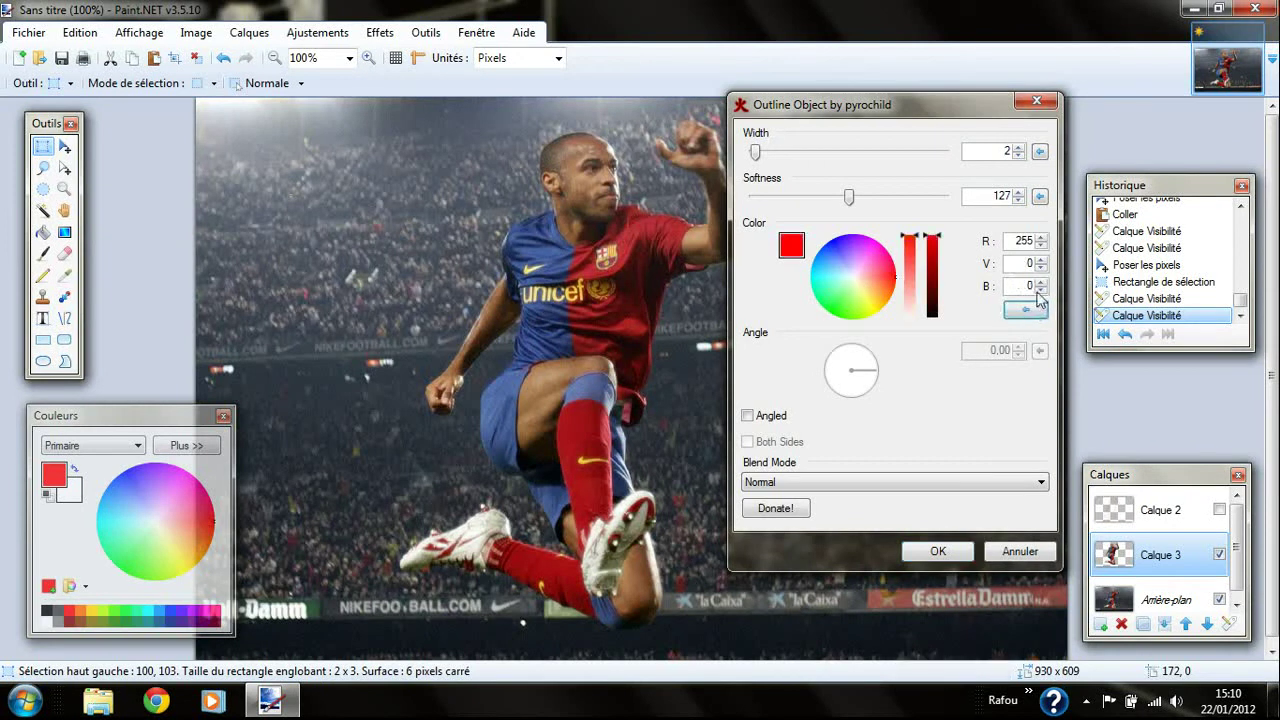
{"action": "left_click", "coordinate": [1041, 245]}
{"action": "left_click", "coordinate": [1041, 245]}
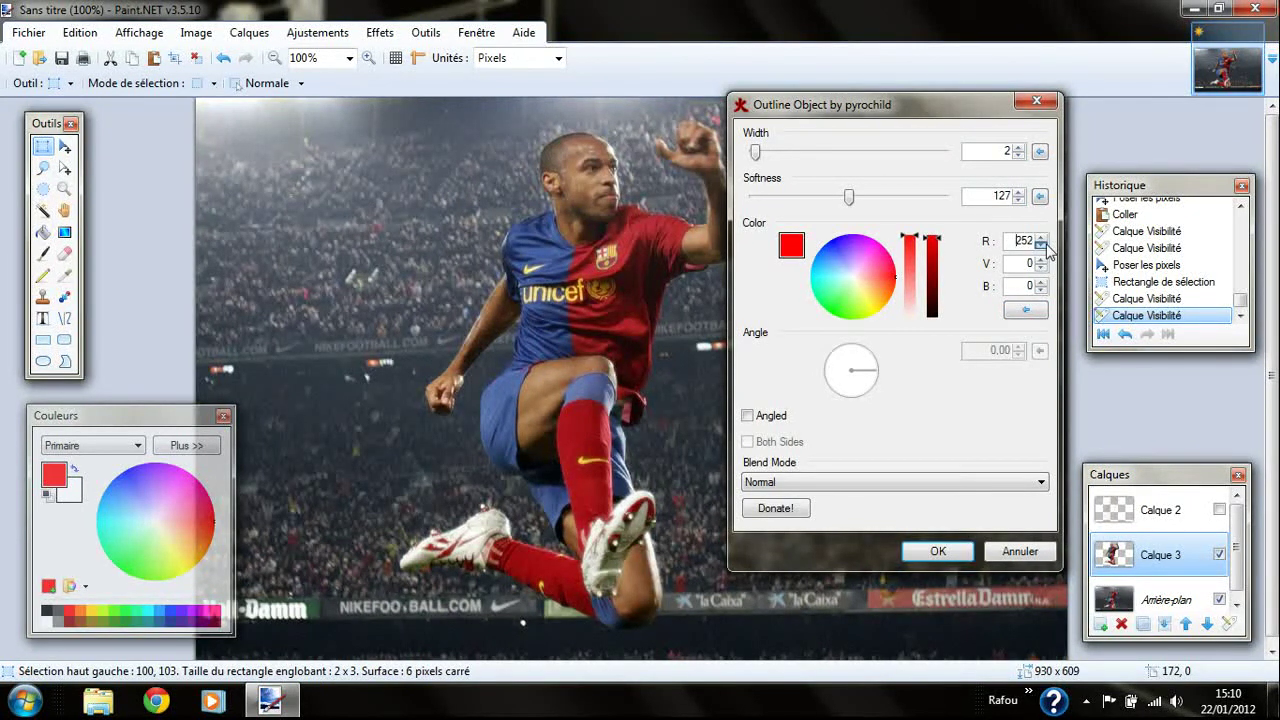
{"action": "left_click_drag", "start_coordinate": [1044, 244], "coordinate": [1044, 244]}
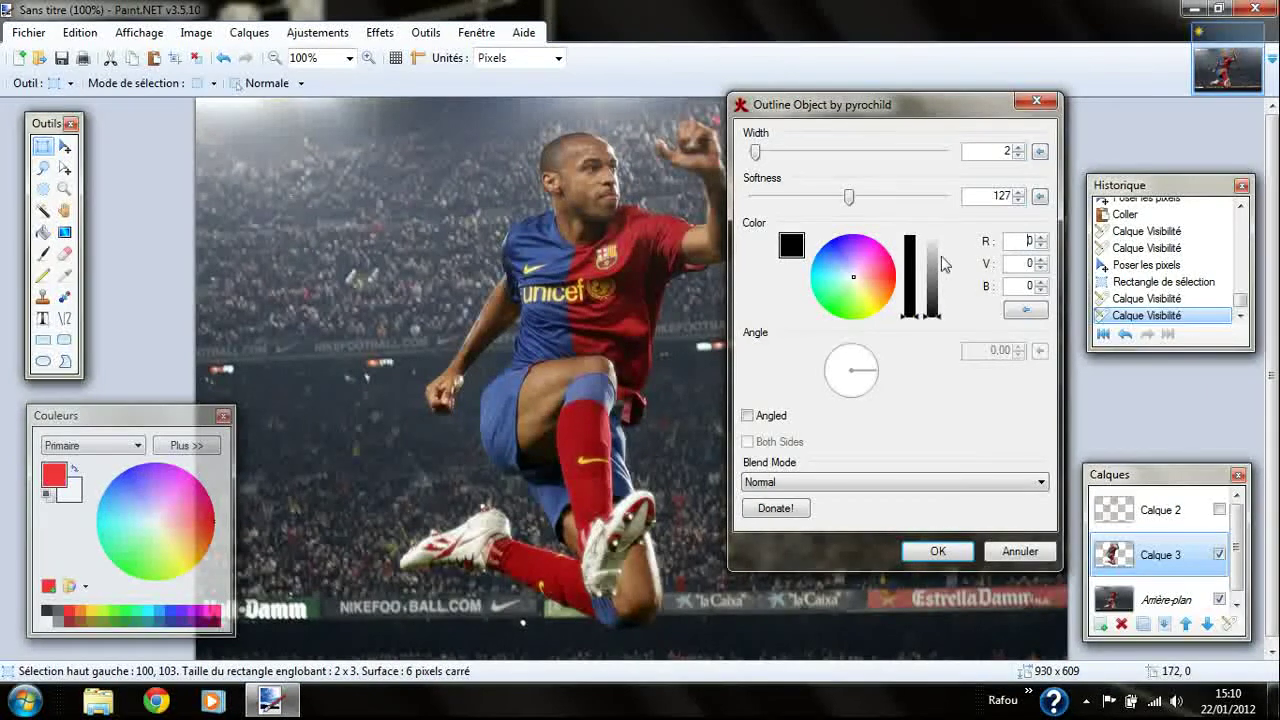
{"action": "left_click_drag", "start_coordinate": [929, 316], "coordinate": [946, 224]}
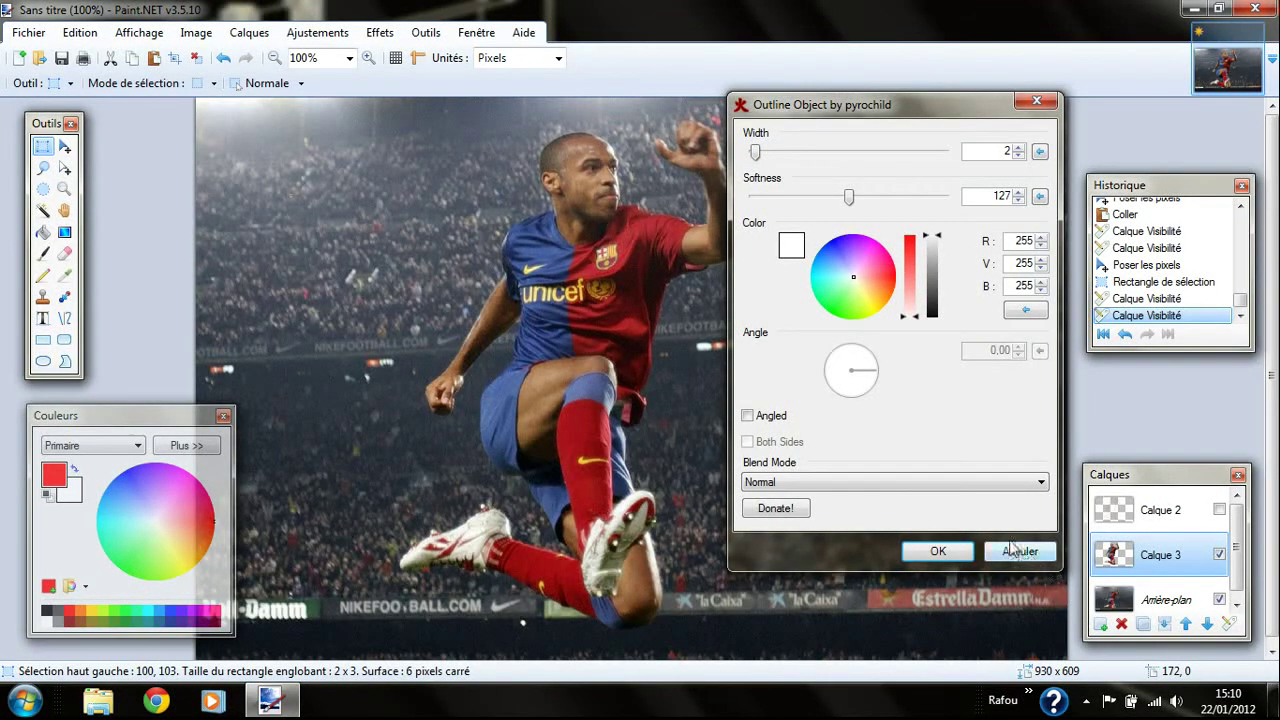
{"action": "left_click_drag", "start_coordinate": [757, 152], "coordinate": [789, 163]}
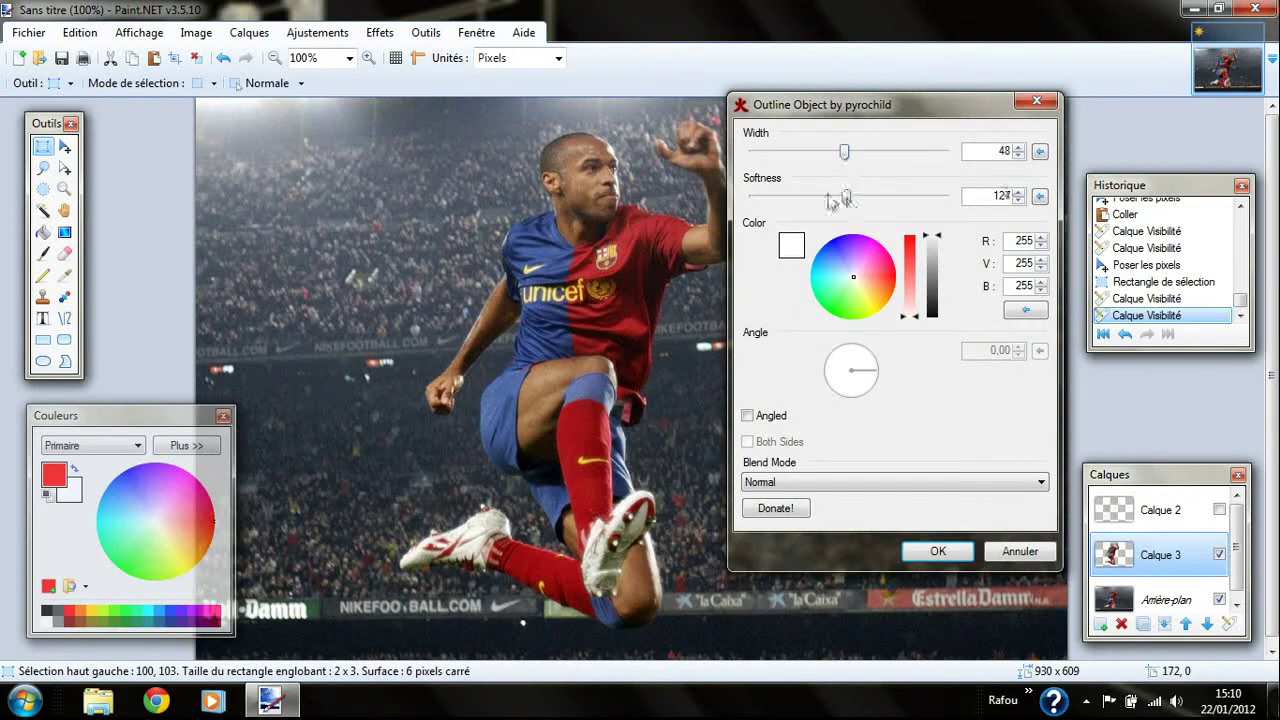
{"action": "left_click", "coordinate": [1016, 551]}
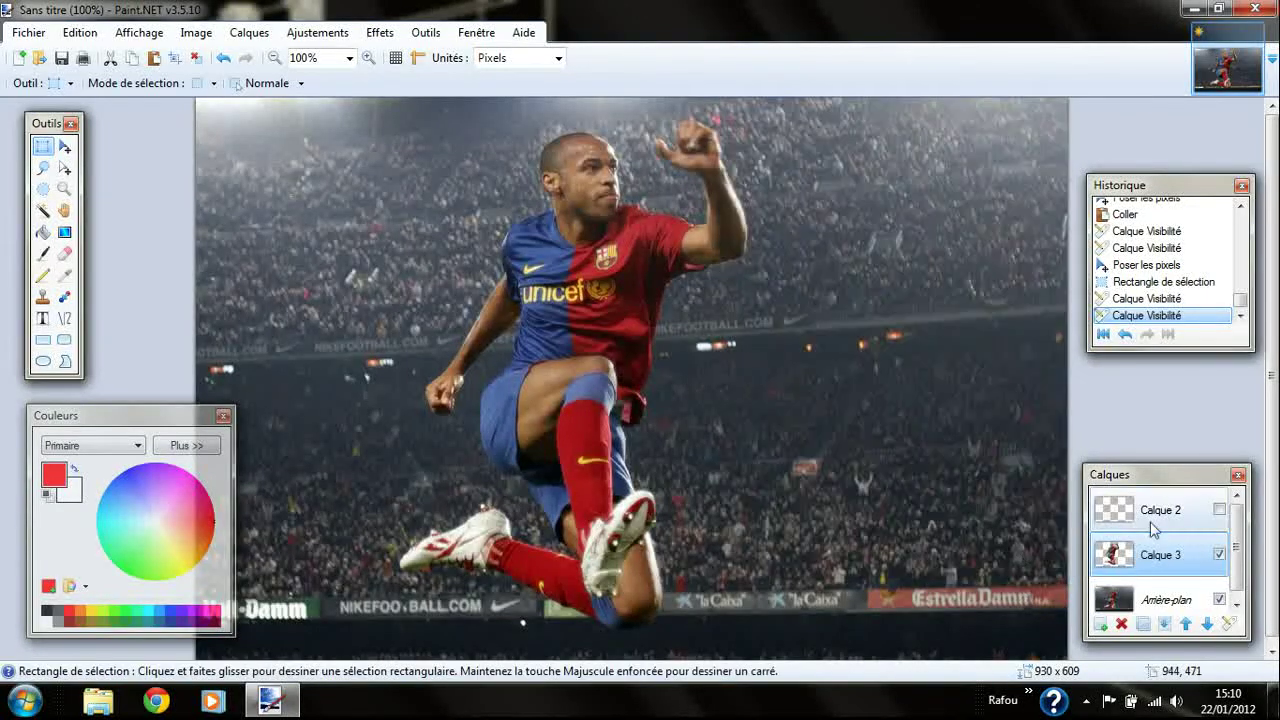
Step: Hide the Arrière-plan layer so that only the cutout player on Calque 3 is displayed
{"action": "left_click_drag", "start_coordinate": [1237, 555], "coordinate": [1237, 563]}
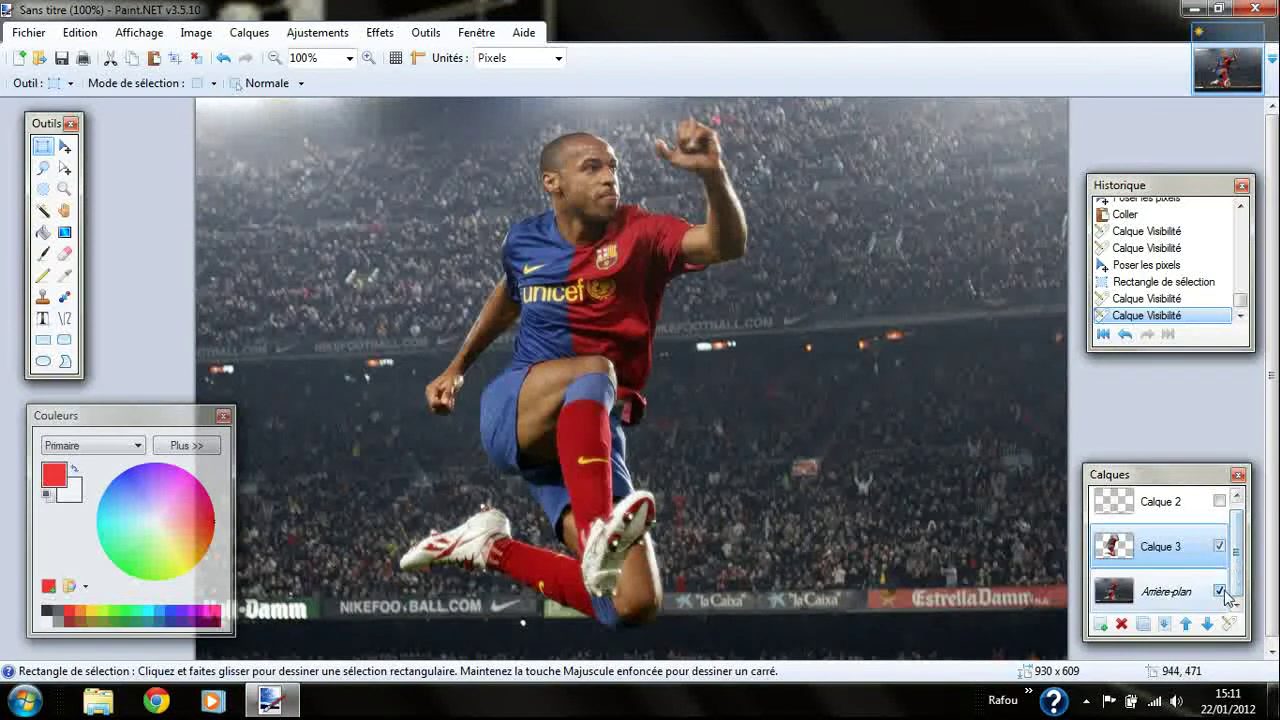
{"action": "left_click", "coordinate": [1219, 594]}
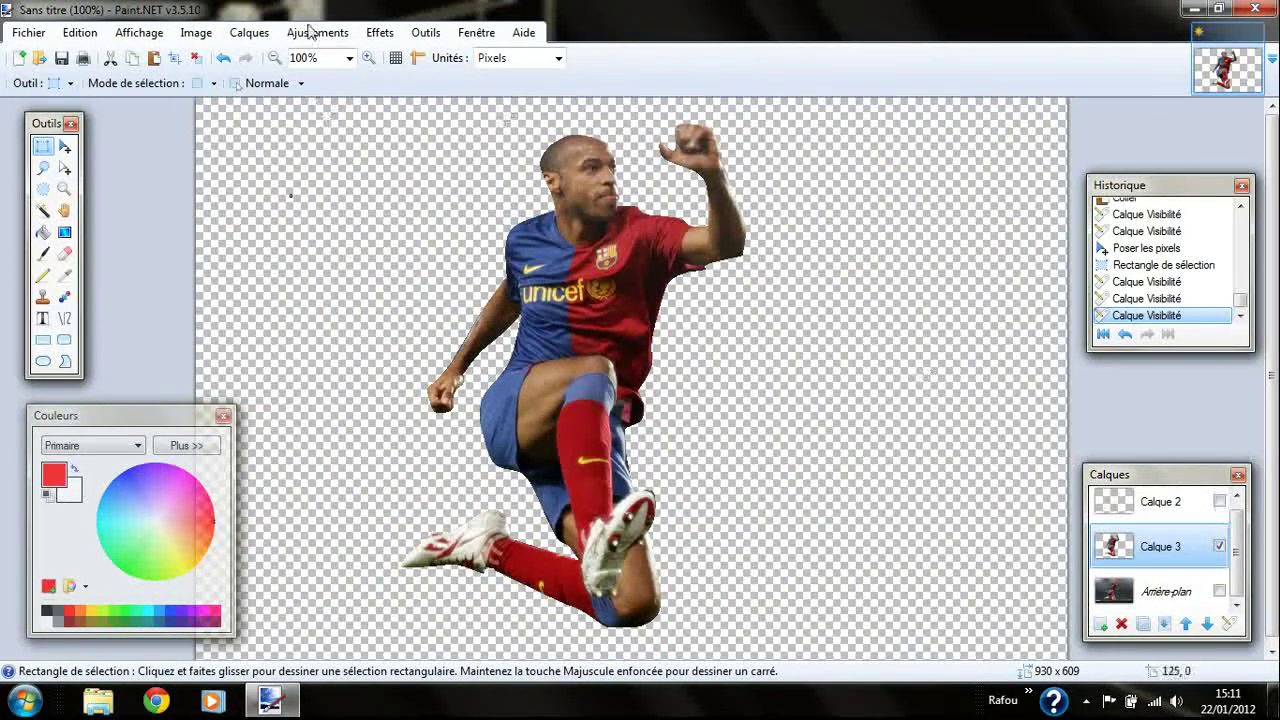
Step: Try a bright green Outline Object effect on Calque 3 with width 100 and softness 0, and undo it
{"action": "left_click", "coordinate": [379, 32]}
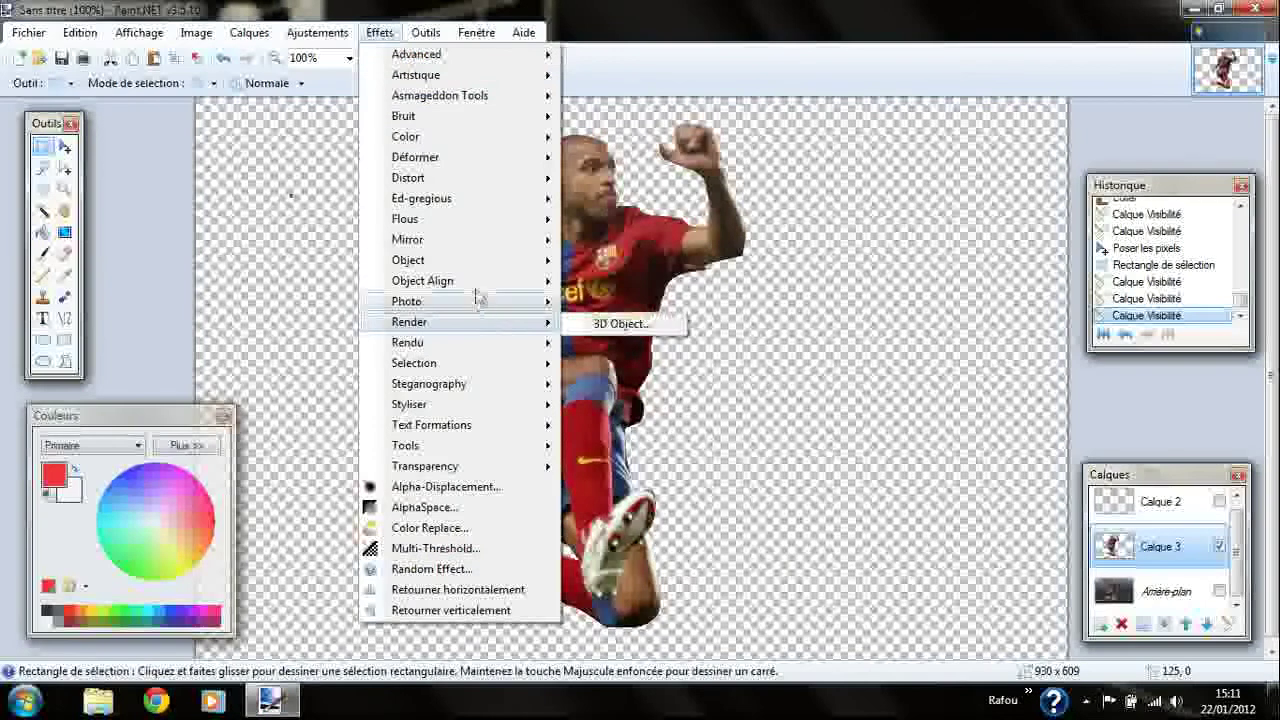
{"action": "mouse_move", "coordinate": [503, 263]}
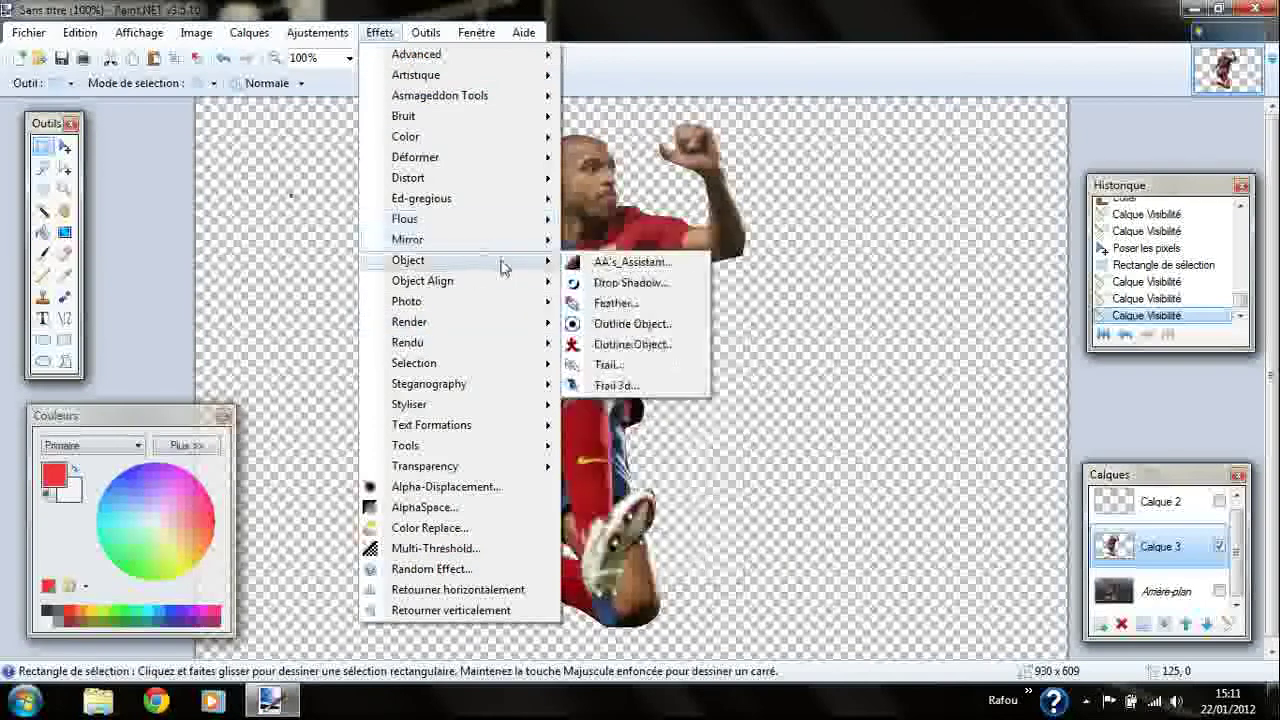
{"action": "left_click", "coordinate": [675, 345]}
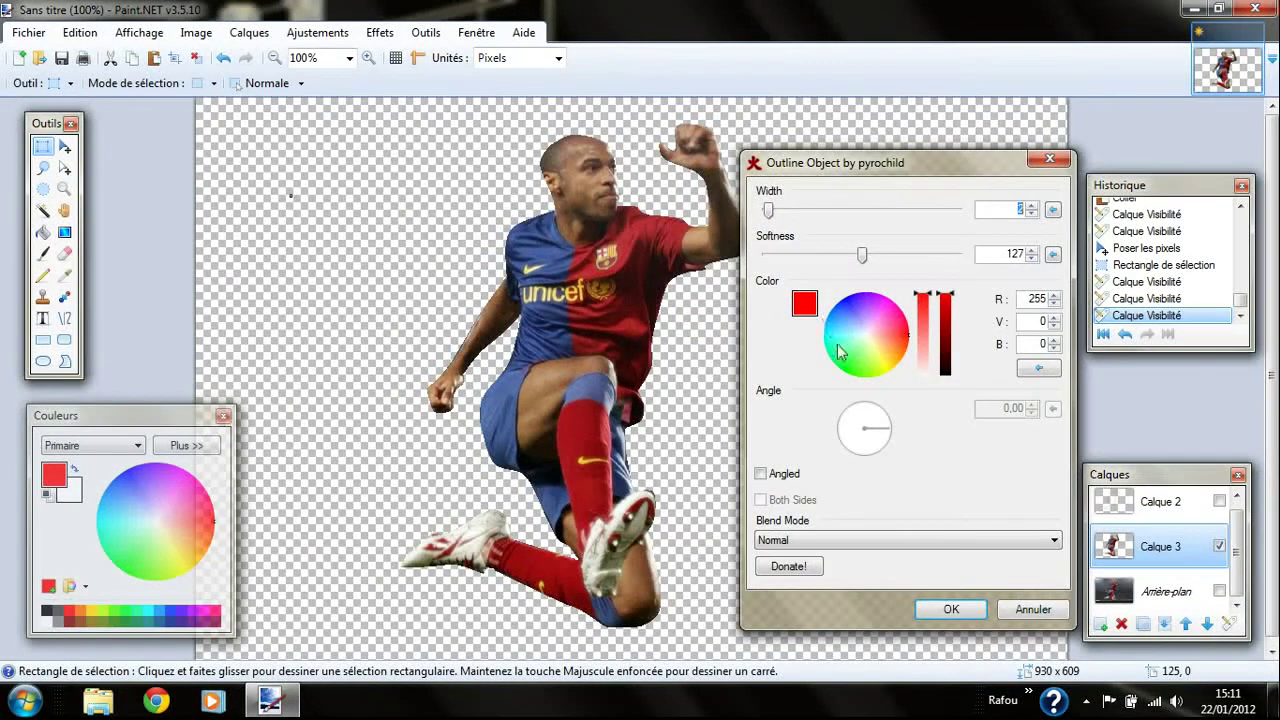
{"action": "left_click", "coordinate": [848, 373]}
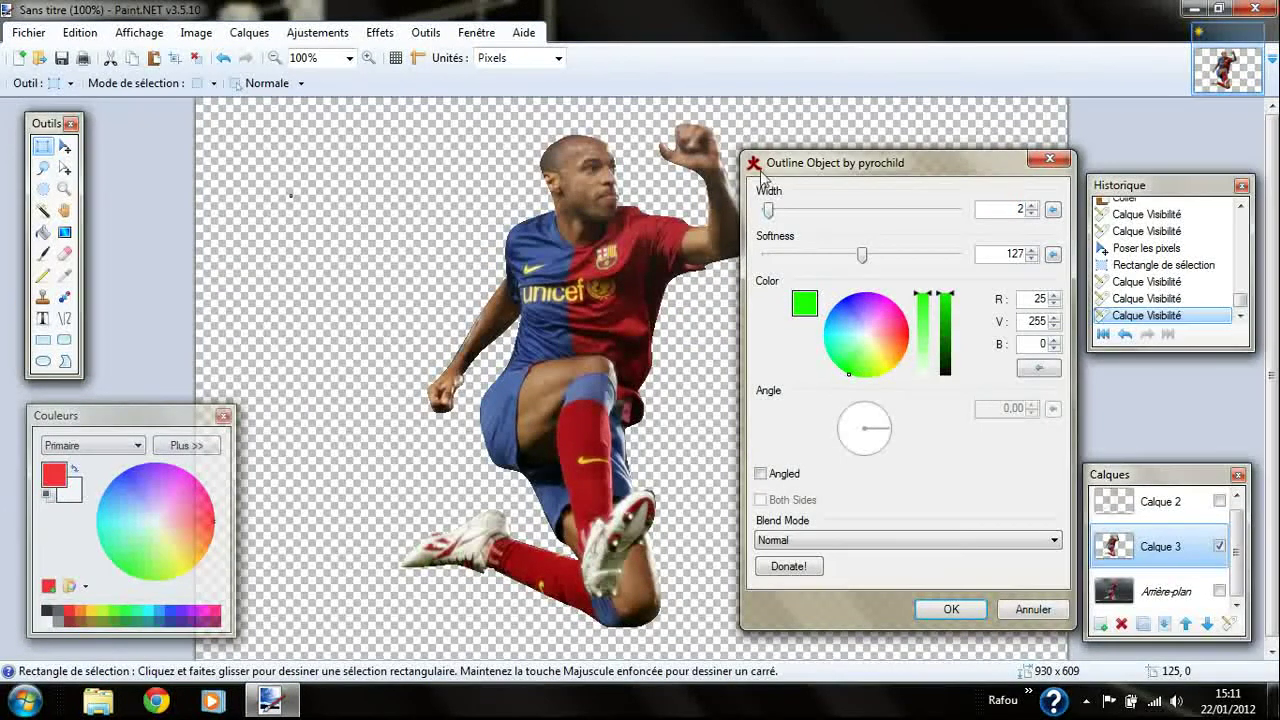
{"action": "left_click_drag", "start_coordinate": [770, 212], "coordinate": [892, 211]}
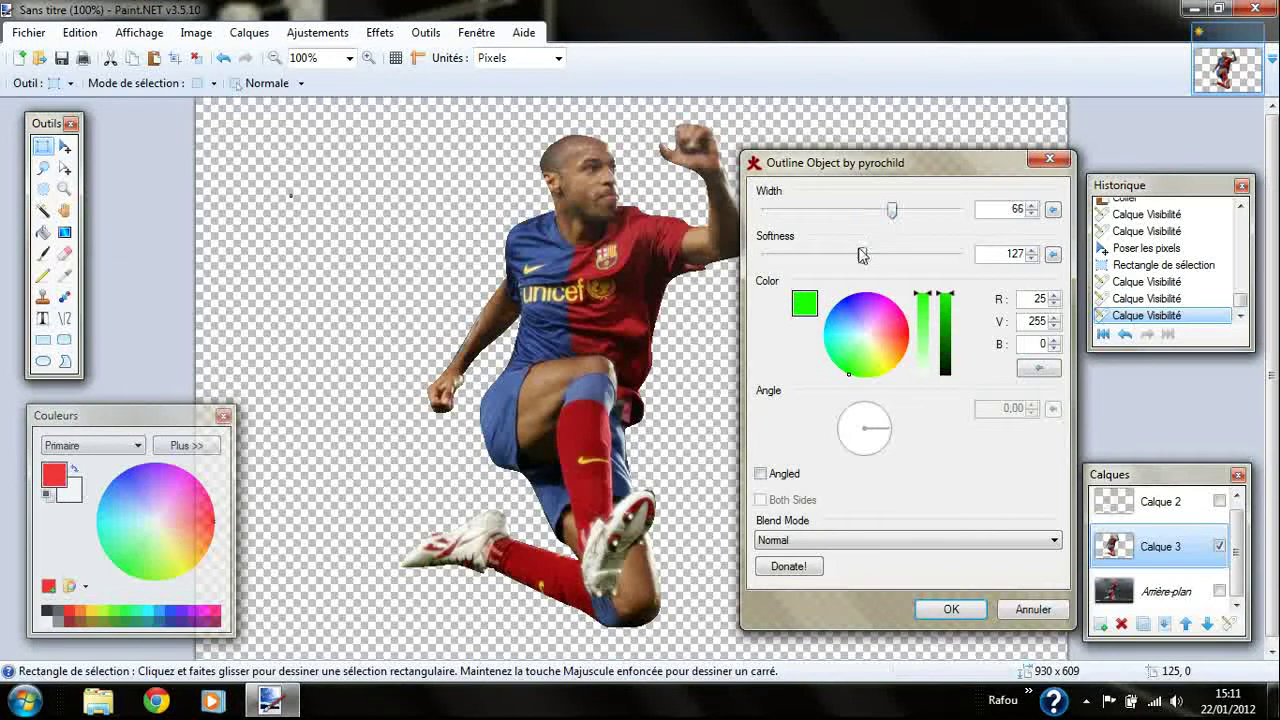
{"action": "left_click_drag", "start_coordinate": [865, 258], "coordinate": [767, 256]}
{"action": "left_click_drag", "start_coordinate": [890, 212], "coordinate": [977, 224]}
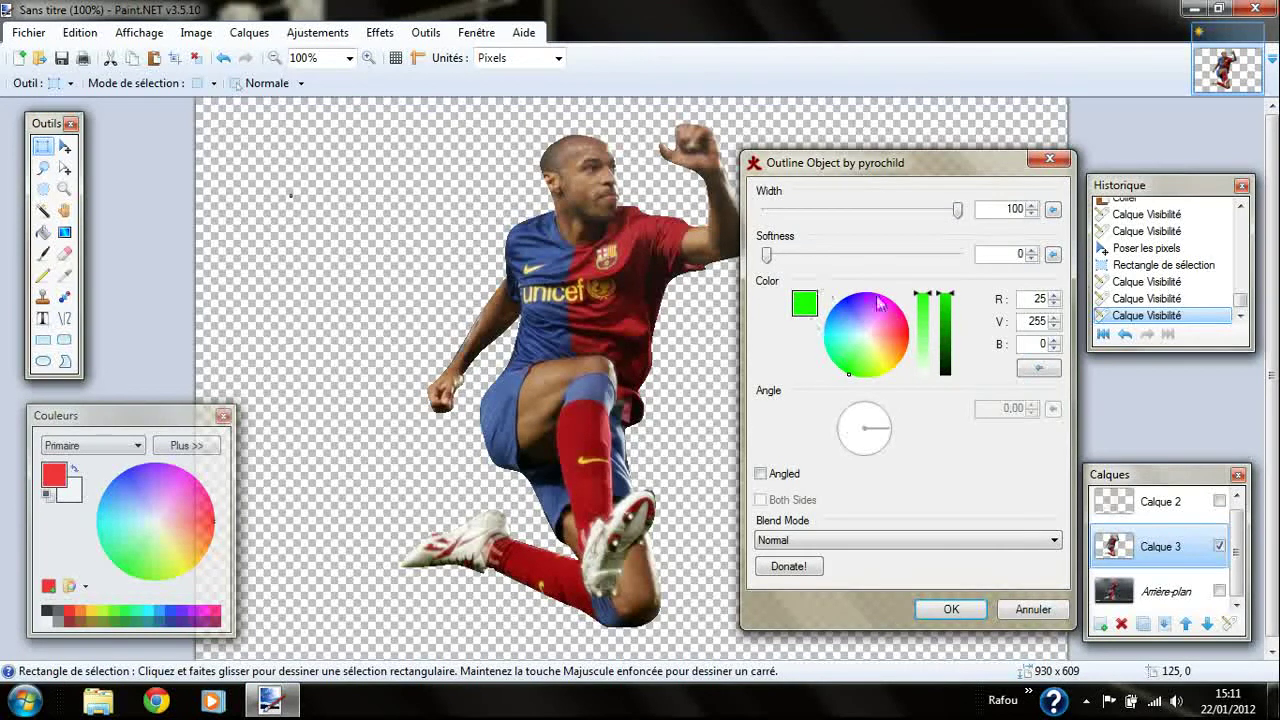
{"action": "left_click", "coordinate": [952, 608]}
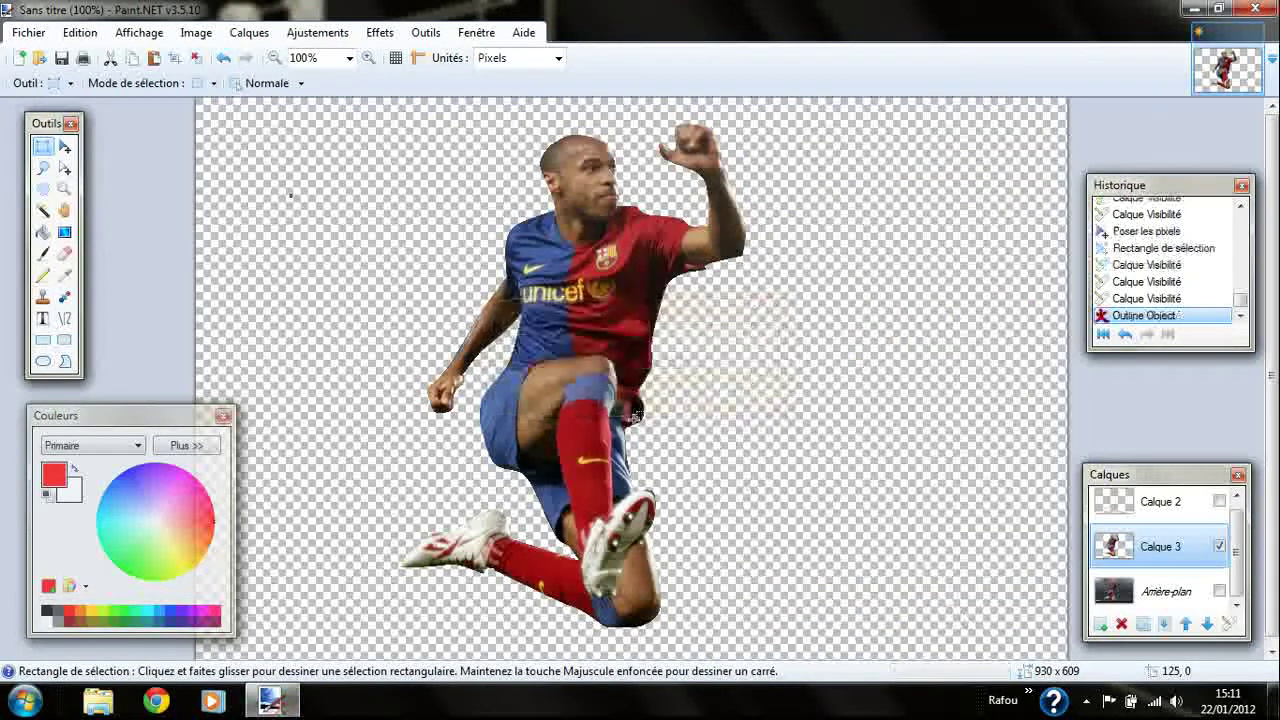
{"action": "left_click", "coordinate": [1125, 334]}
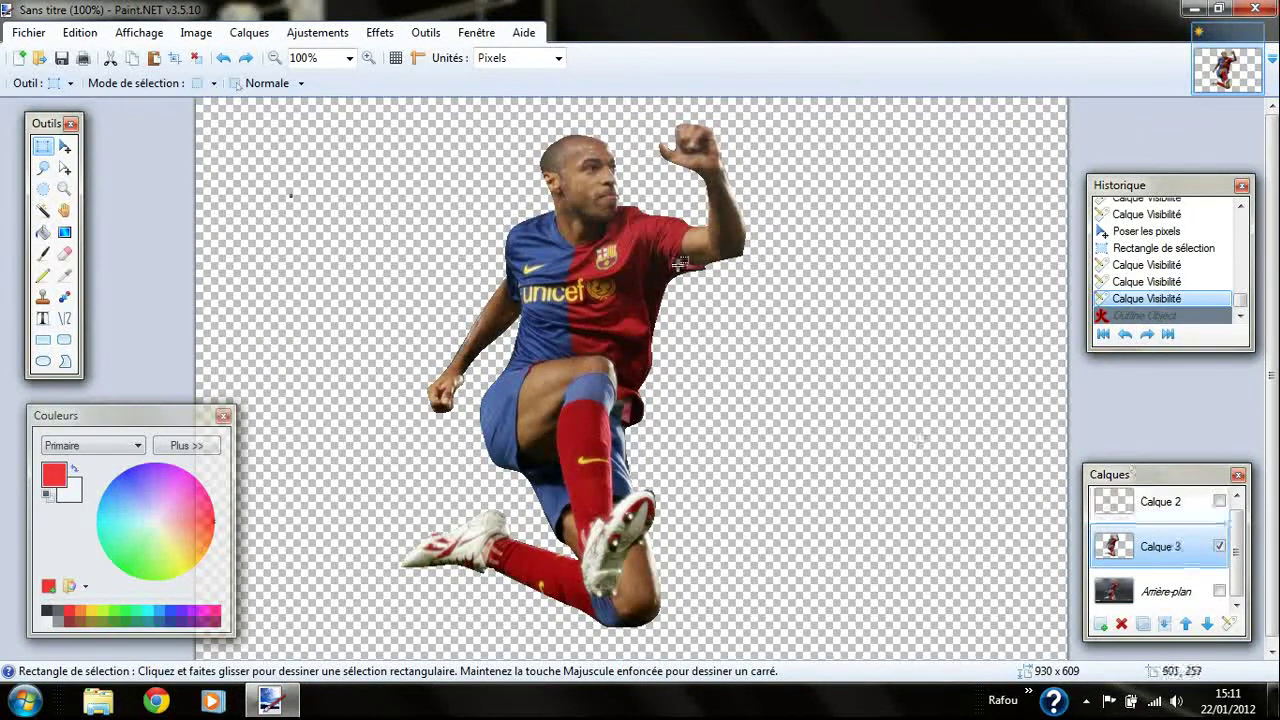
Step: Make Calque 3 the active layer and clear the tiny leftover rectangular selection from the canvas
{"action": "left_click", "coordinate": [1187, 598]}
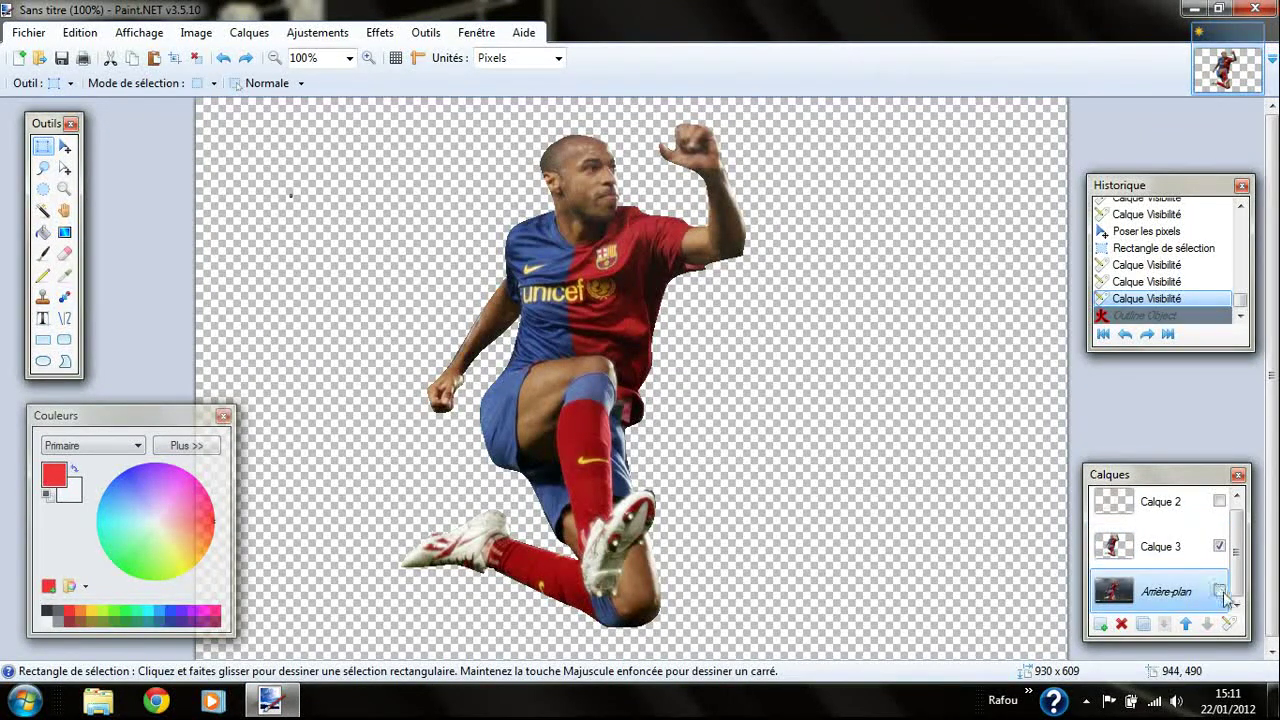
{"action": "left_click", "coordinate": [1197, 541]}
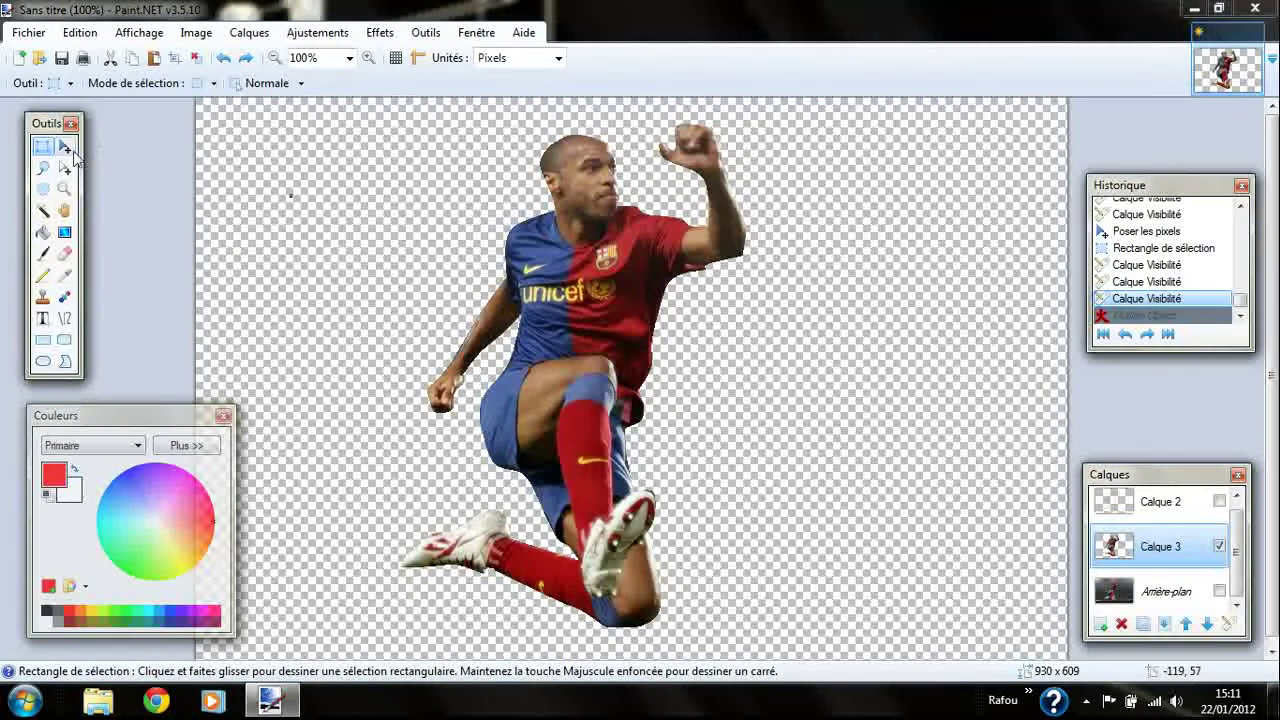
{"action": "left_click", "coordinate": [312, 213]}
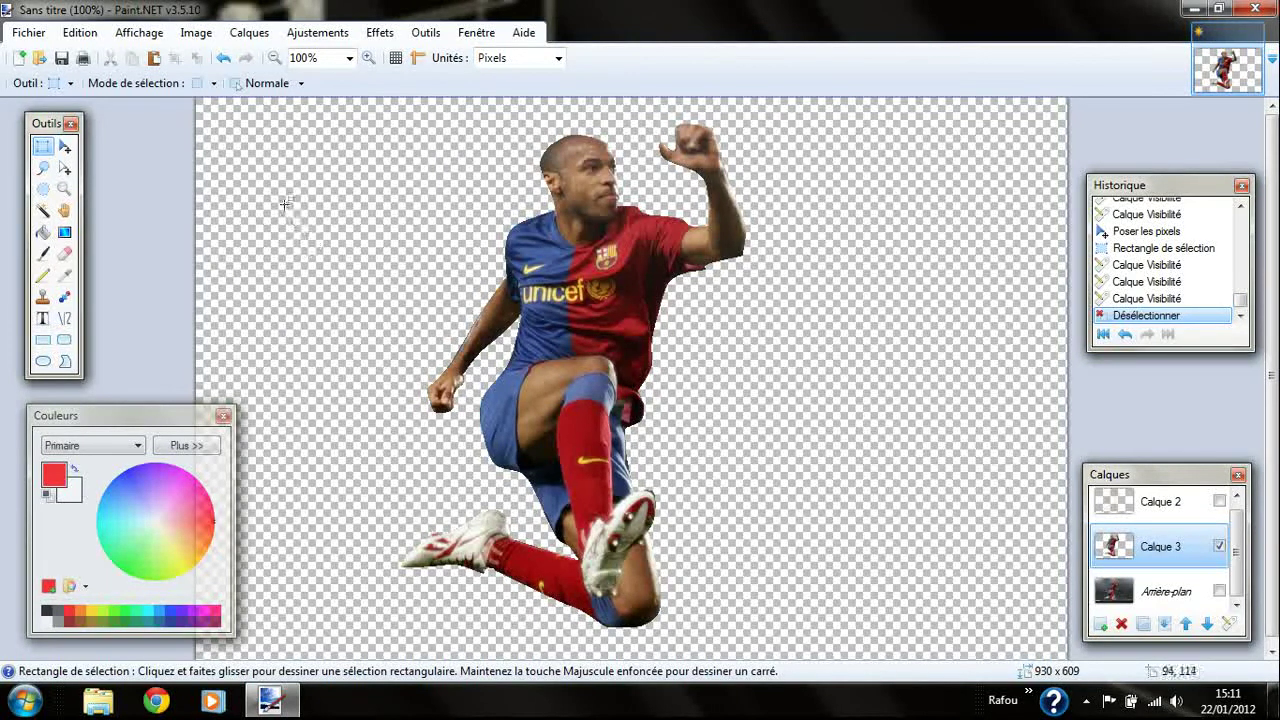
{"action": "left_click_drag", "start_coordinate": [285, 204], "coordinate": [291, 209]}
{"action": "left_click", "coordinate": [374, 208]}
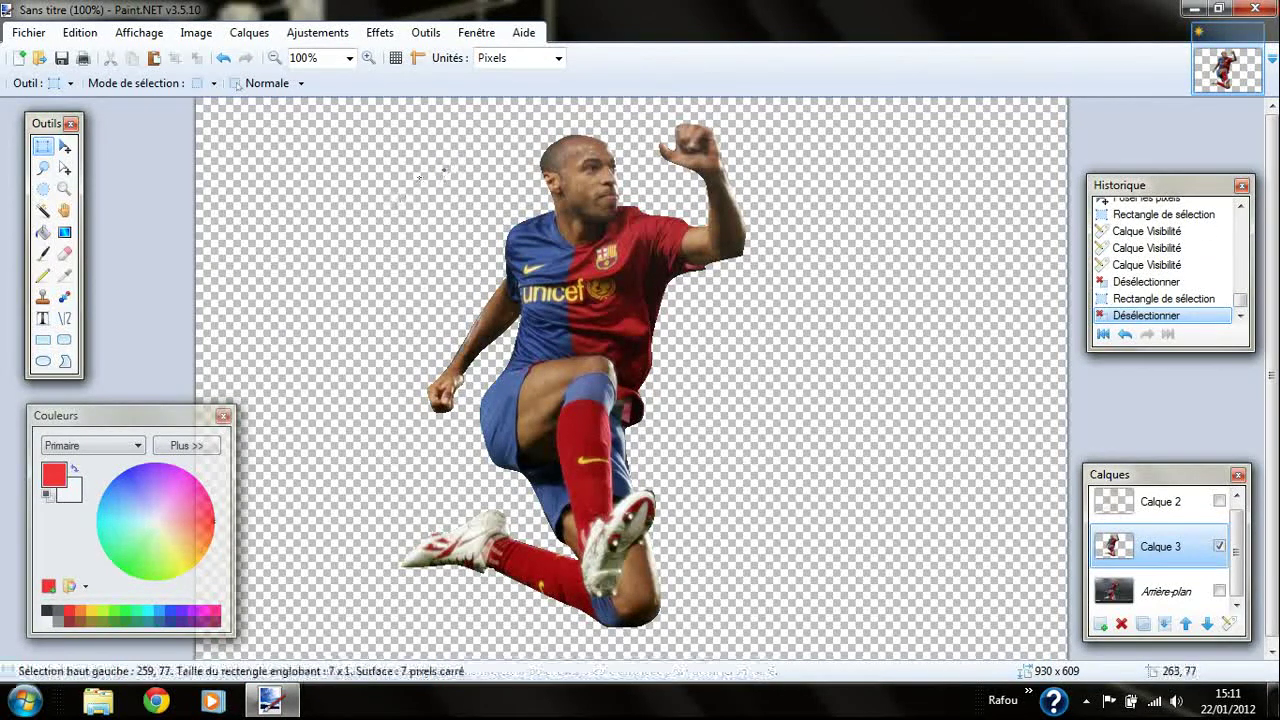
{"action": "left_click_drag", "start_coordinate": [430, 170], "coordinate": [468, 183]}
{"action": "left_click", "coordinate": [290, 155]}
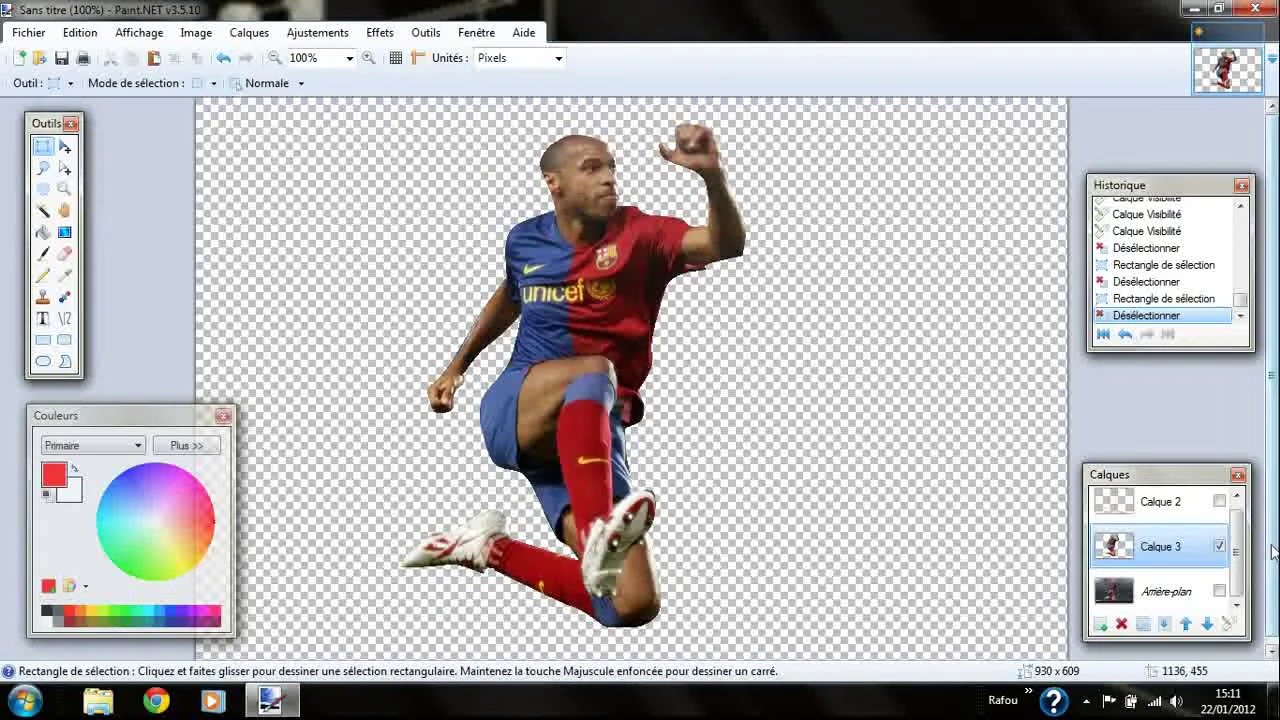
Step: Start the Outline Object effect on Calque 3 with width 1 and a white outline colour (255, 255, 255)
{"action": "left_click", "coordinate": [381, 33]}
{"action": "mouse_move", "coordinate": [575, 290]}
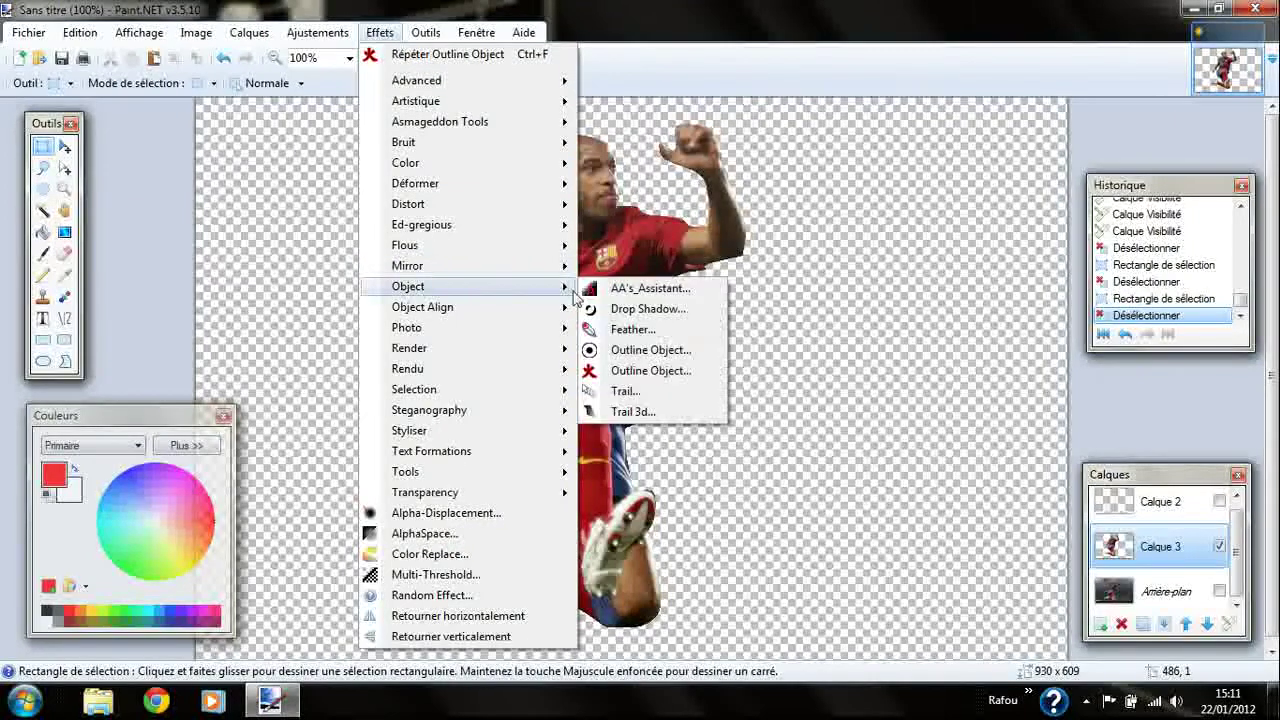
{"action": "left_click", "coordinate": [628, 368]}
{"action": "left_click_drag", "start_coordinate": [617, 130], "coordinate": [994, 159]}
{"action": "left_click_drag", "start_coordinate": [1066, 201], "coordinate": [889, 206]}
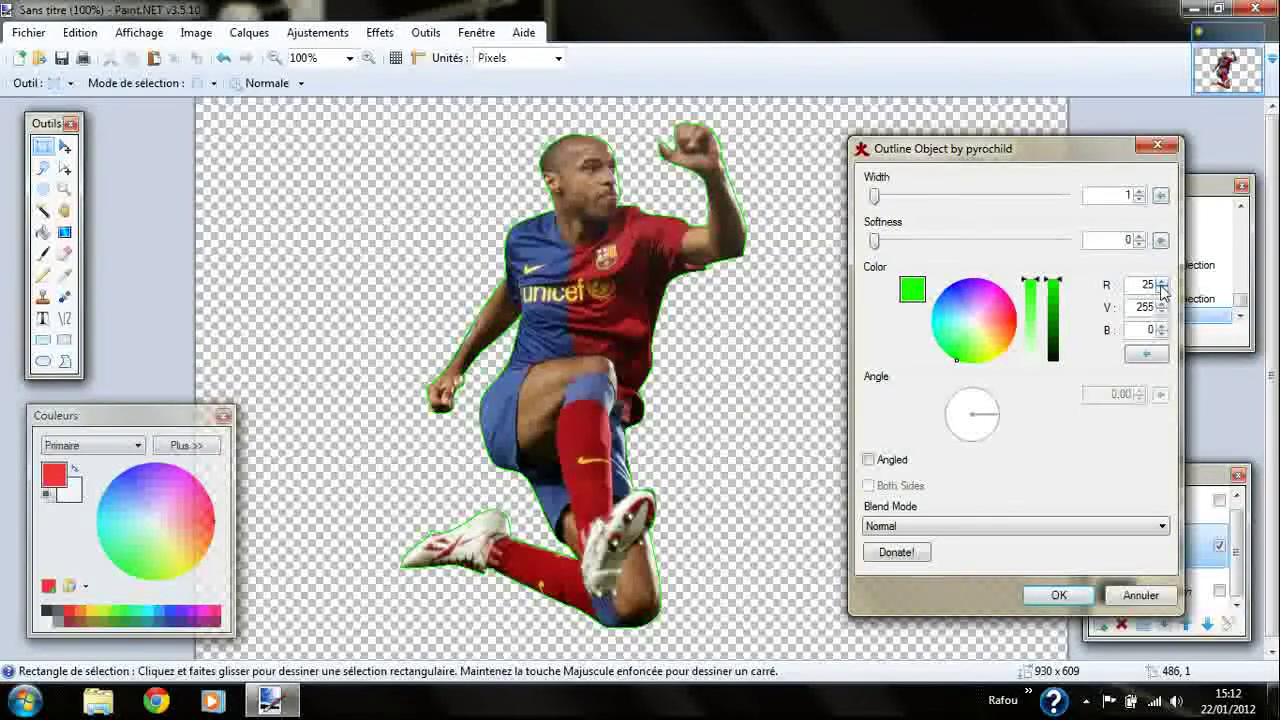
{"action": "left_click_drag", "start_coordinate": [1031, 306], "coordinate": [1036, 400]}
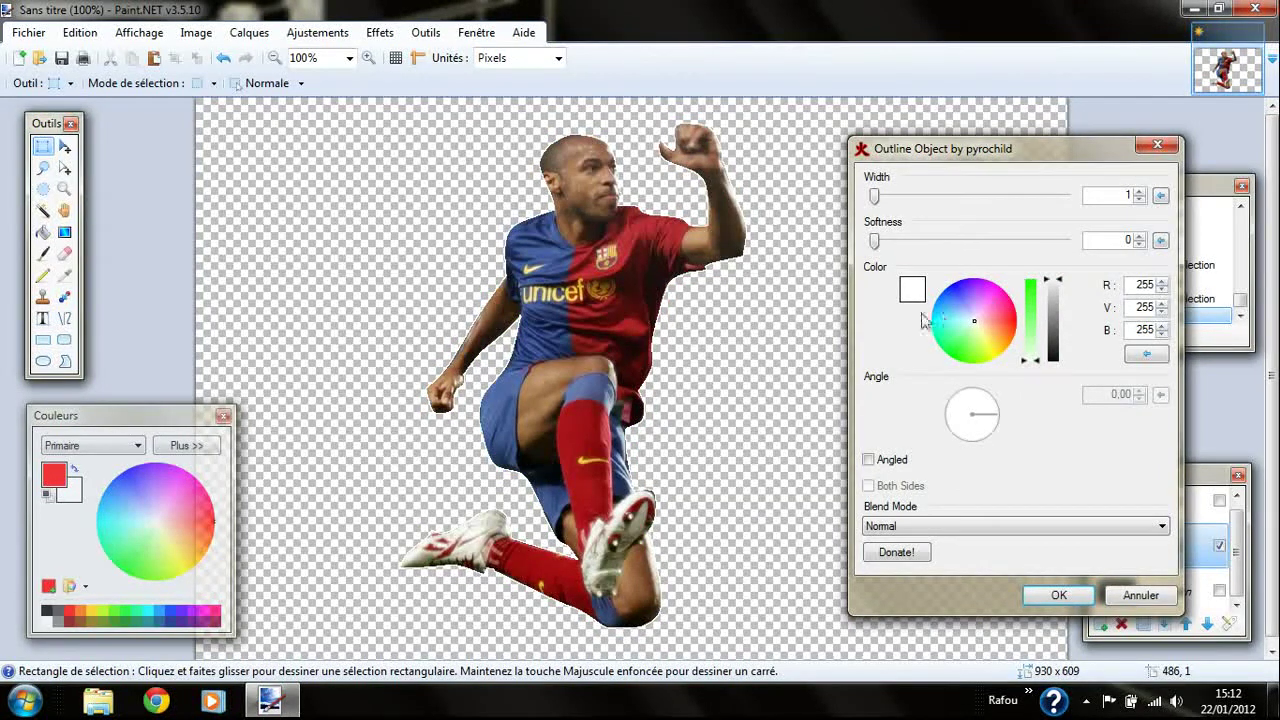
{"action": "left_click_drag", "start_coordinate": [1058, 348], "coordinate": [1059, 262]}
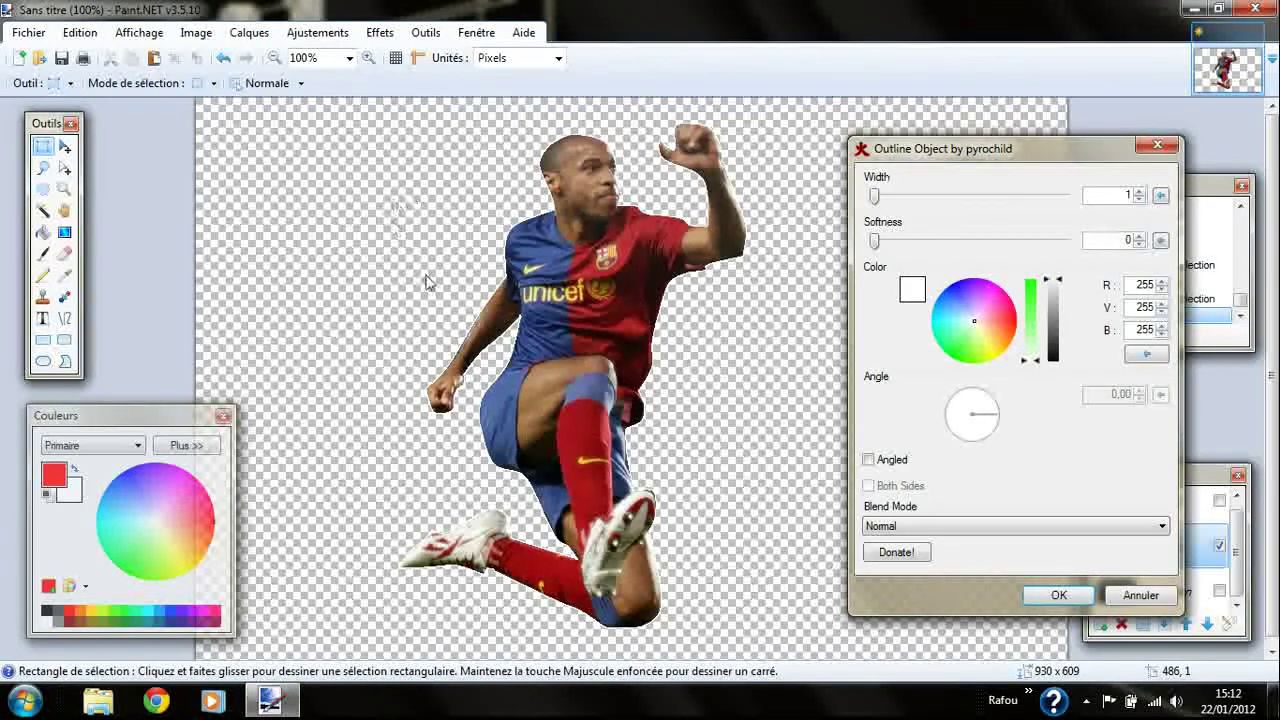
Step: Set the white outline's width to 7 with softness 0, and apply the effect to the player
{"action": "left_click_drag", "start_coordinate": [875, 196], "coordinate": [912, 197]}
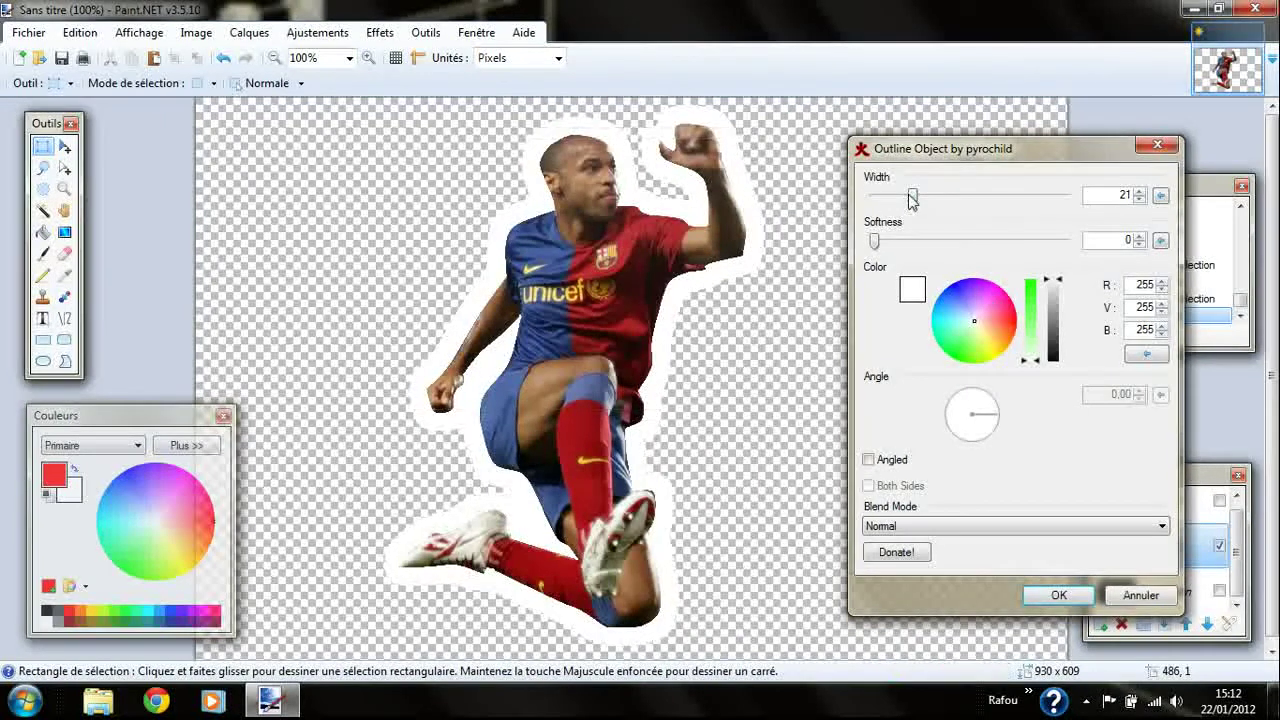
{"action": "mouse_move", "coordinate": [877, 242]}
{"action": "left_mouse_down"}
{"action": "mouse_move", "coordinate": [1072, 259]}
{"action": "mouse_move", "coordinate": [871, 240]}
{"action": "left_mouse_up"}
{"action": "left_click_drag", "start_coordinate": [912, 196], "coordinate": [890, 205]}
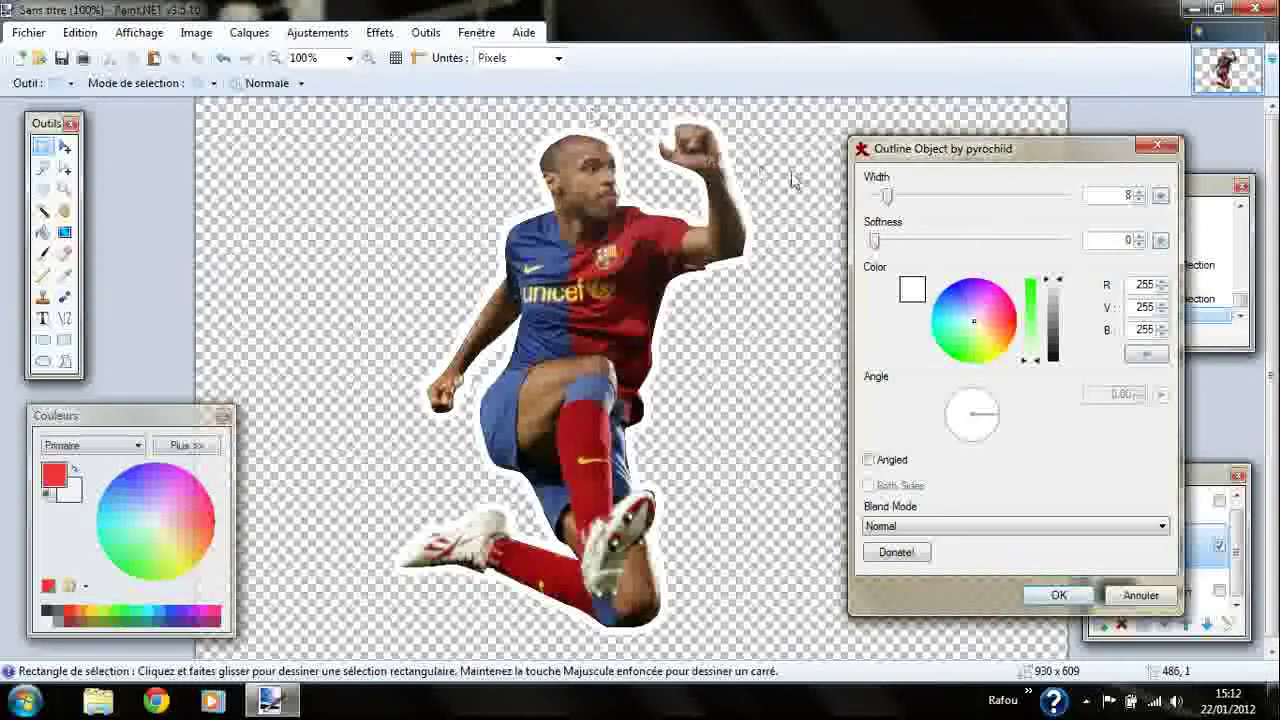
{"action": "left_click", "coordinate": [1138, 200]}
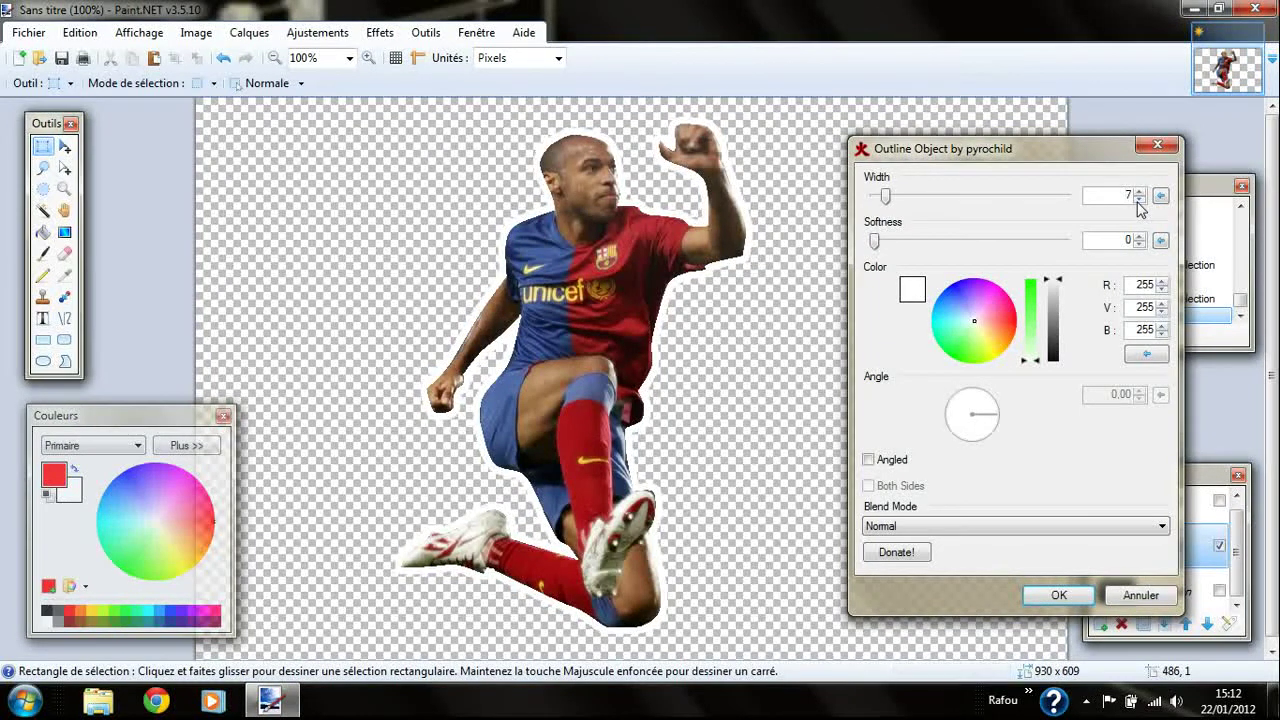
{"action": "left_click", "coordinate": [1058, 596]}
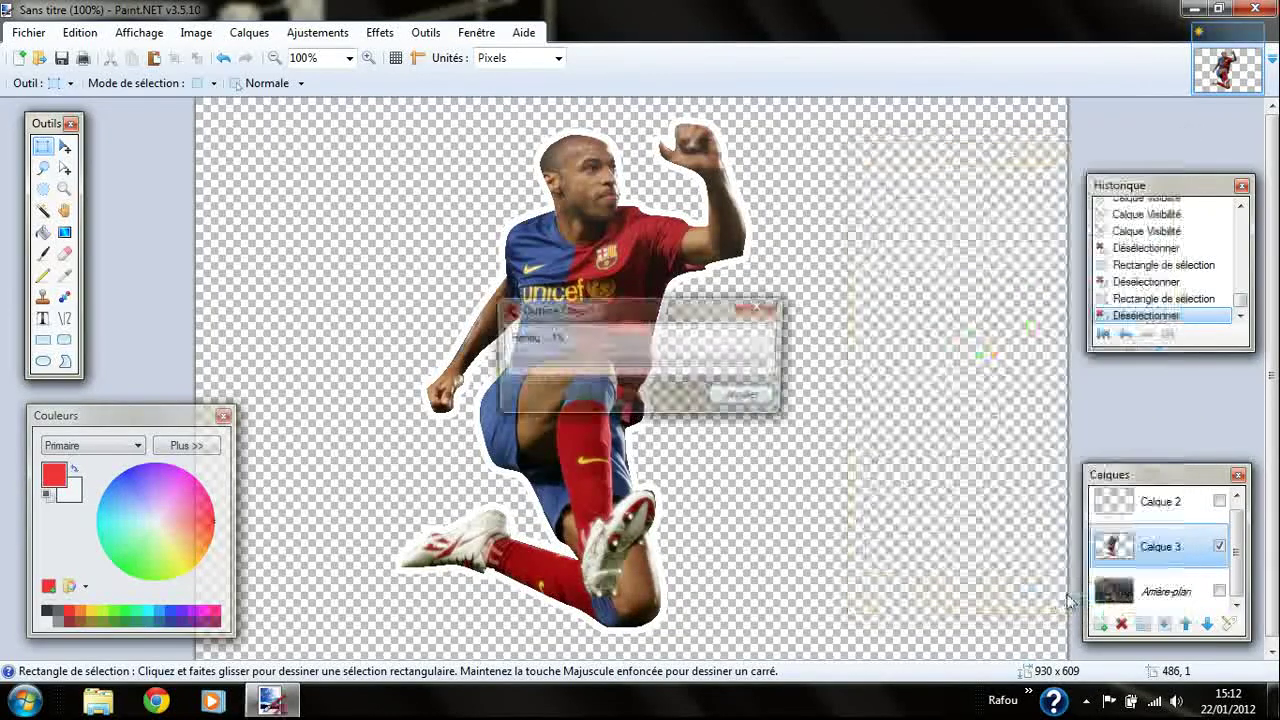
Step: Show the Arrière-plan layer again and make it the active layer
{"action": "left_click", "coordinate": [1219, 591]}
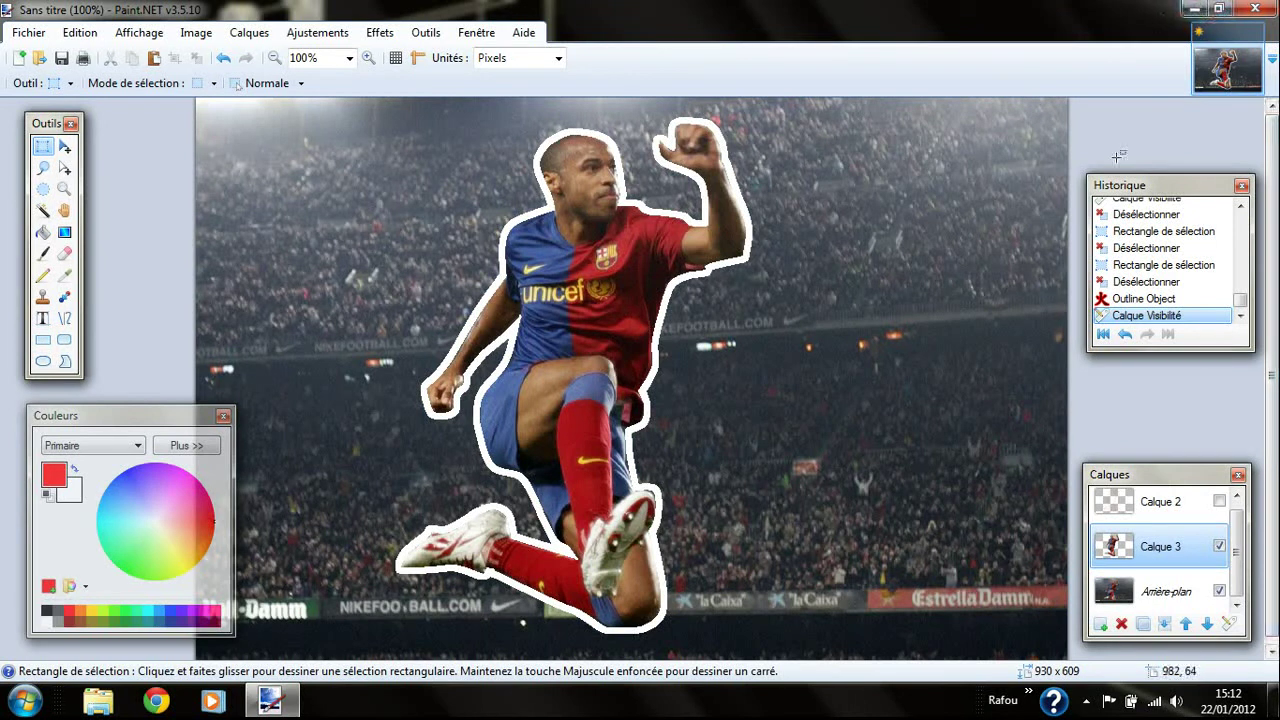
{"action": "left_click", "coordinate": [1180, 592]}
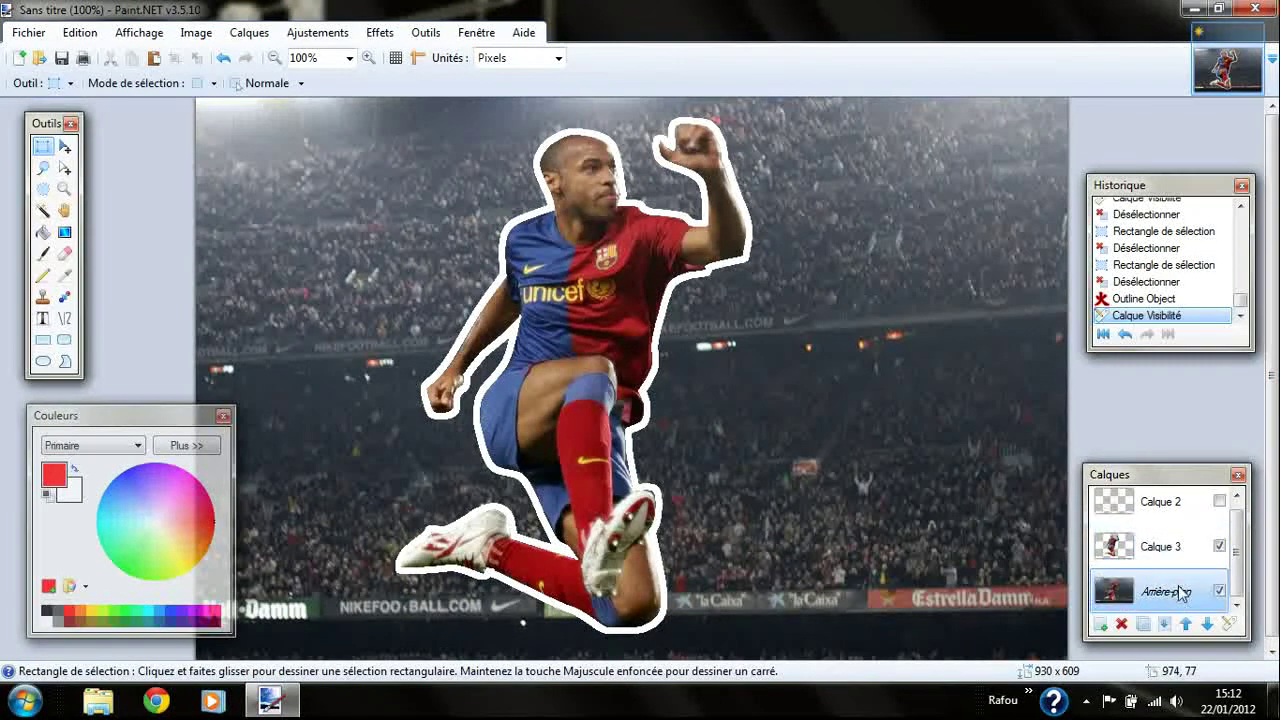
Step: Add a new empty layer directly above the Arrière-plan layer
{"action": "left_click", "coordinate": [1104, 625]}
{"action": "scroll", "coordinate": [1240, 548], "scroll_direction": "down", "scroll_amount": 1}
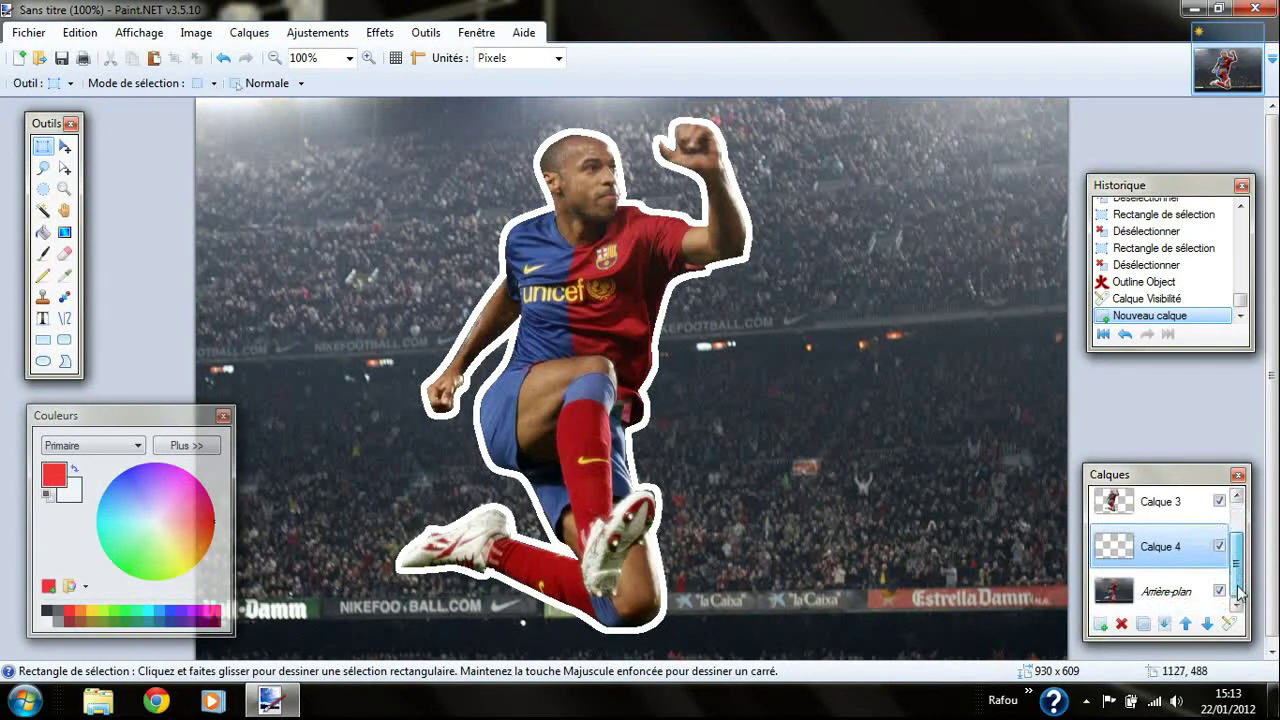
{"action": "mouse_move", "coordinate": [1236, 563]}
{"action": "left_mouse_down"}
{"action": "mouse_move", "coordinate": [1236, 533]}
{"action": "mouse_move", "coordinate": [1236, 558]}
{"action": "left_mouse_up"}
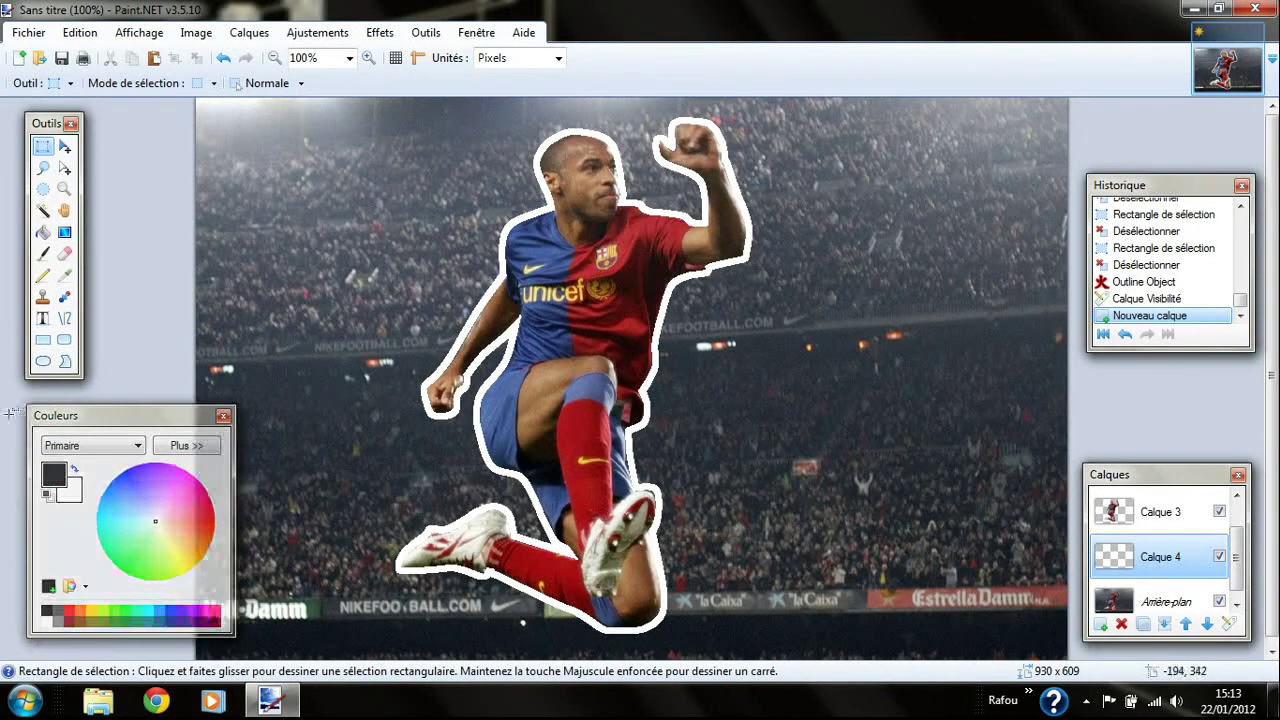
Step: Start a text entry beside the player's hip with the Text tool, using the WC Rhesus A Bta font at size 48
{"action": "left_click", "coordinate": [43, 318]}
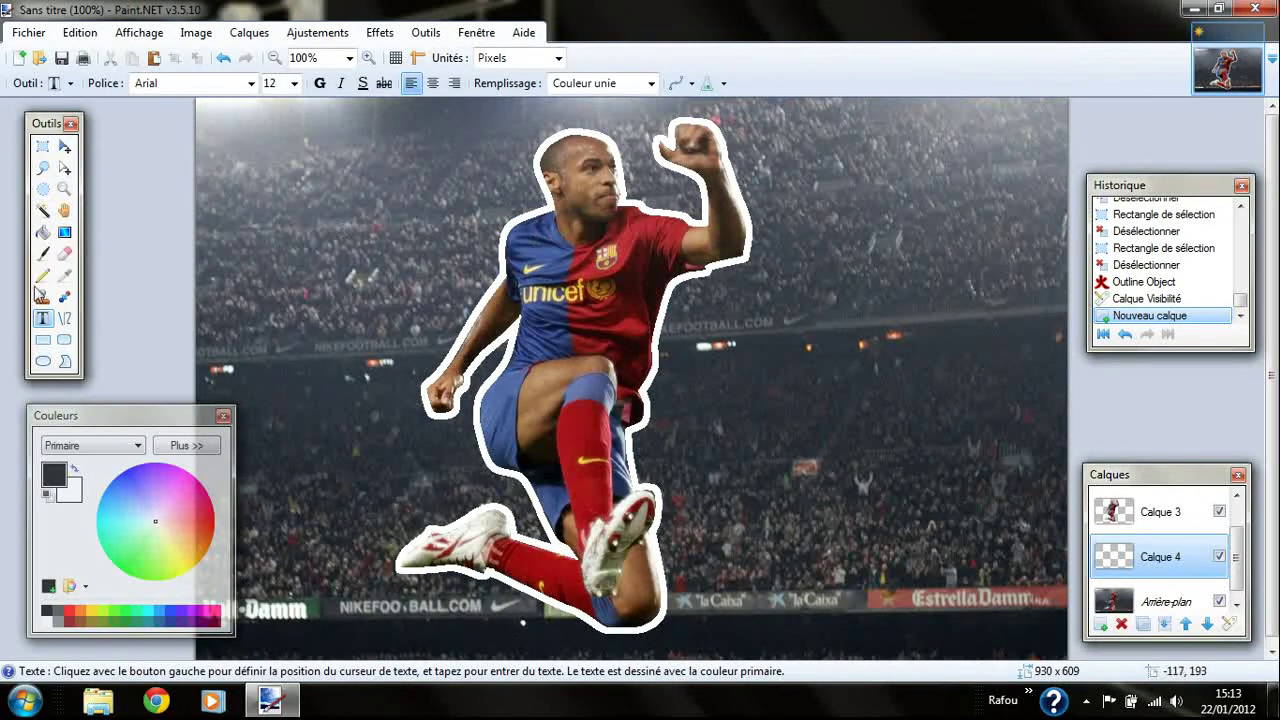
{"action": "left_click", "coordinate": [252, 86]}
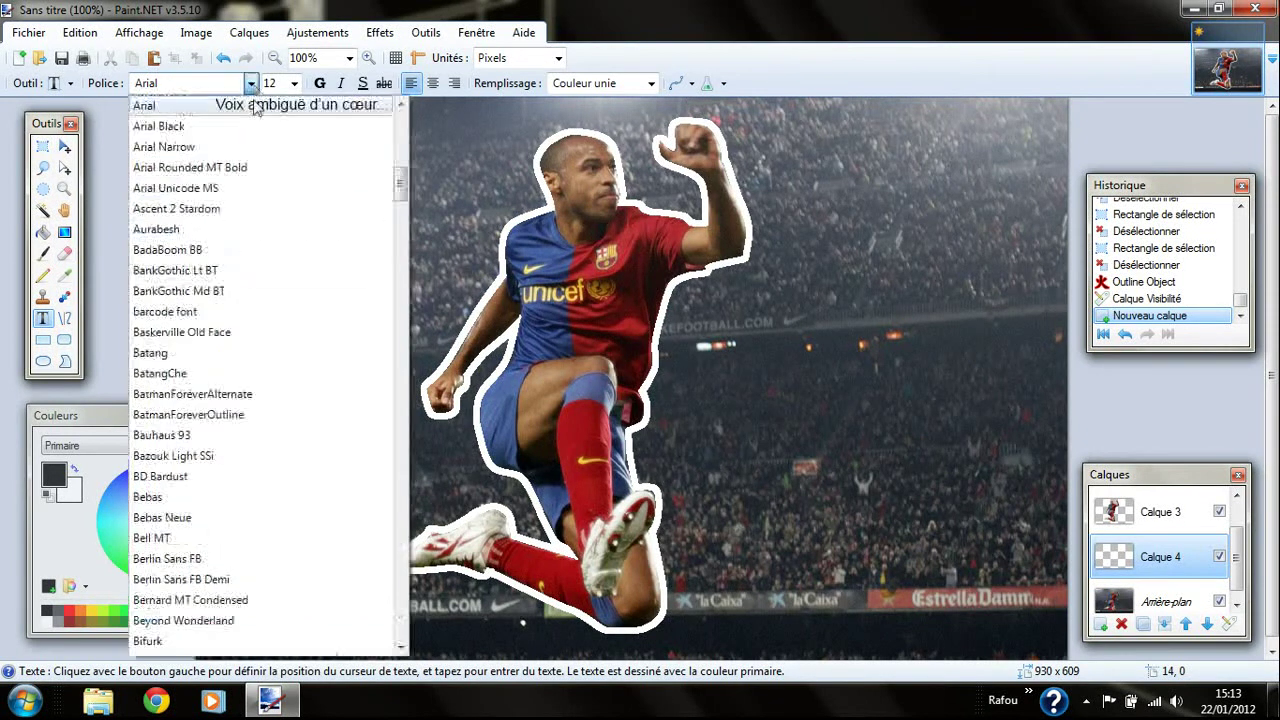
{"action": "left_click_drag", "start_coordinate": [399, 188], "coordinate": [402, 615]}
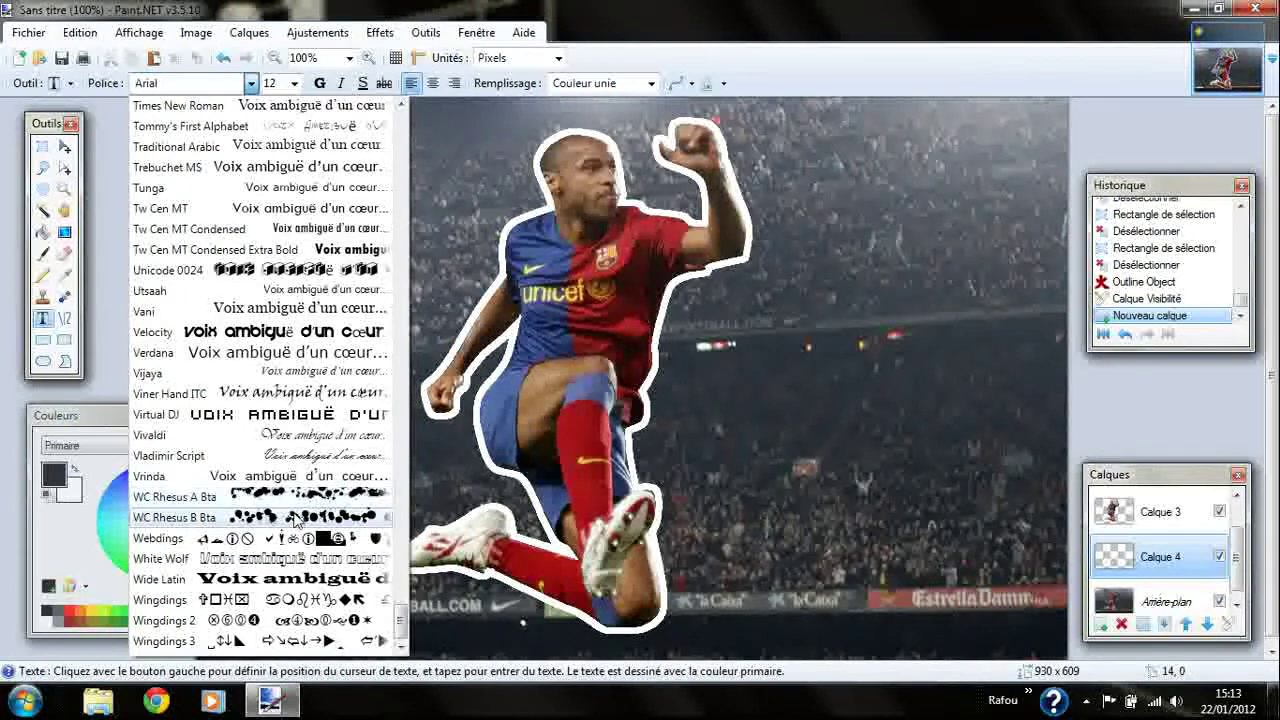
{"action": "left_click", "coordinate": [345, 497]}
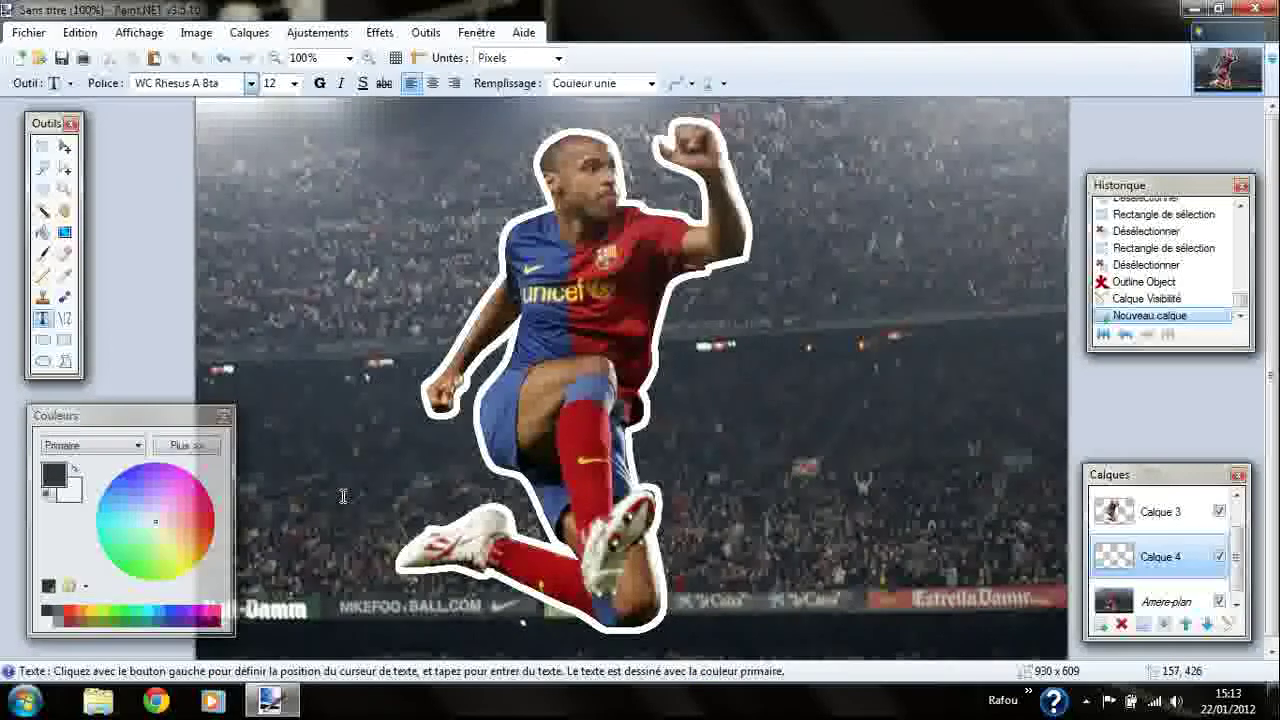
{"action": "left_click", "coordinate": [664, 386]}
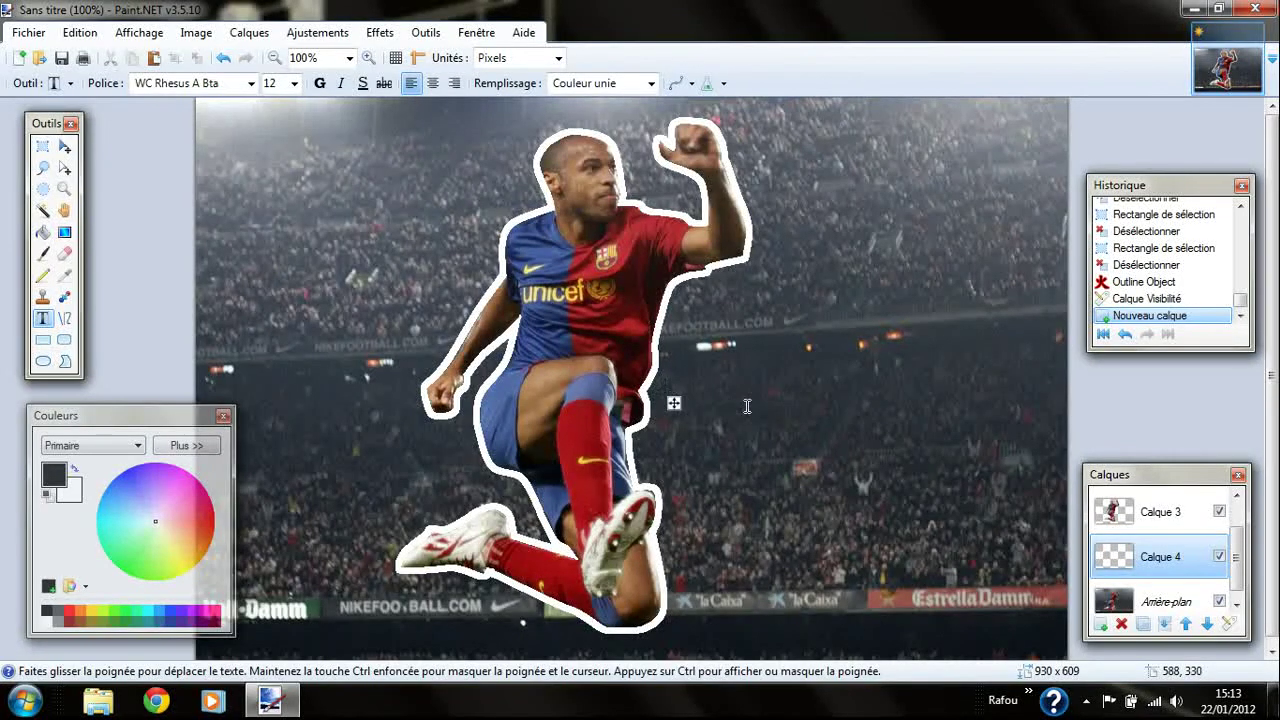
{"action": "left_click", "coordinate": [294, 83]}
{"action": "left_click", "coordinate": [278, 298]}
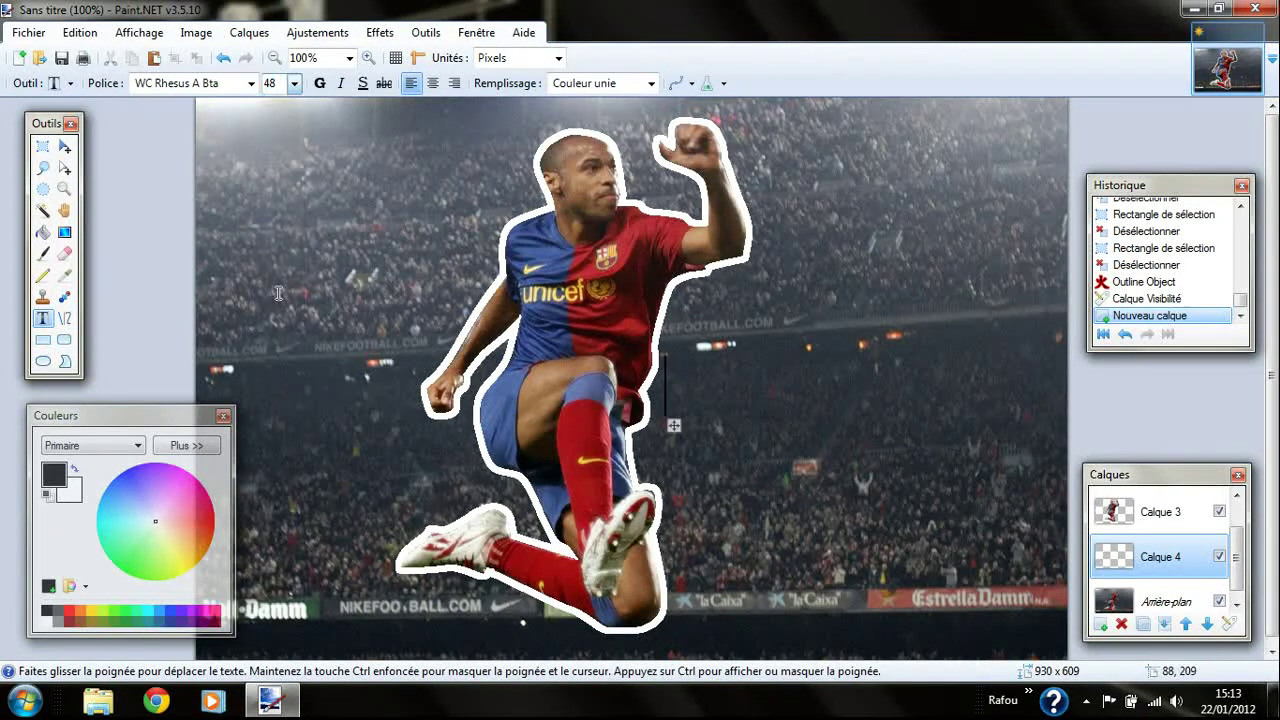
Step: Enter splatter characters beside the hip, enlarge them to size 216, and keep only a single black splatter behind the player
{"action": "type", "text": "Th"}
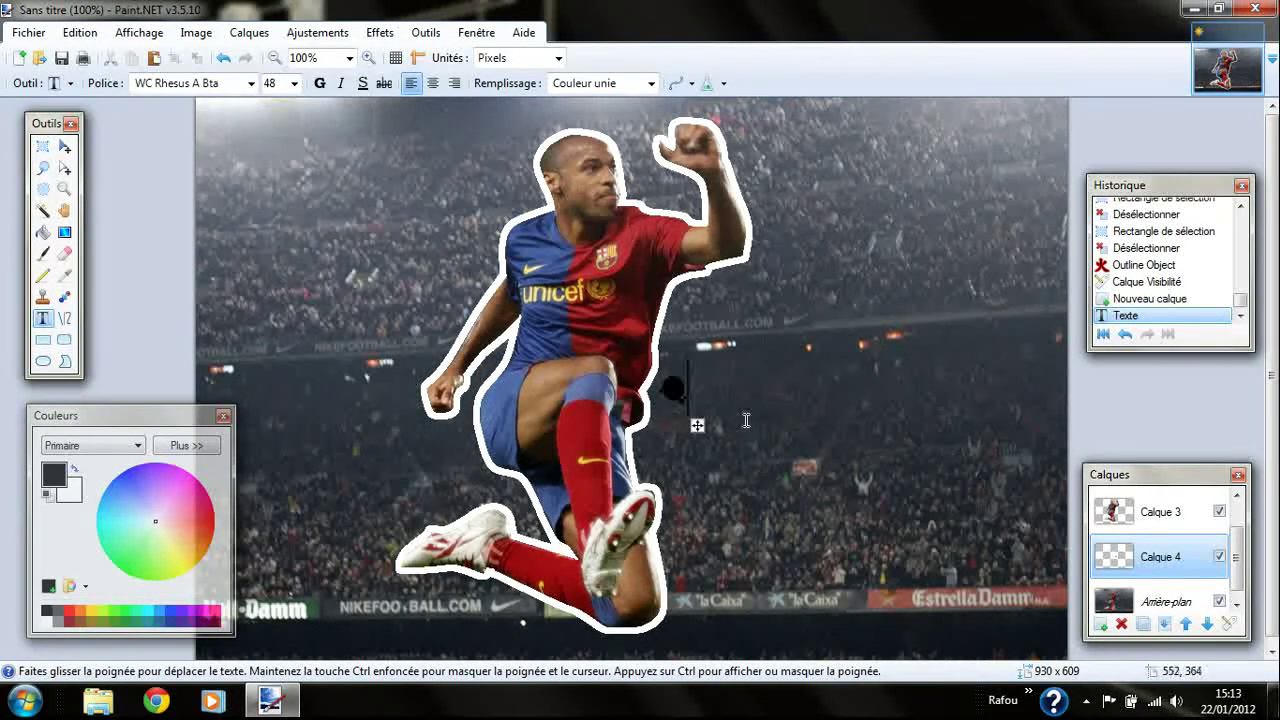
{"action": "key", "text": "BackSpace"}
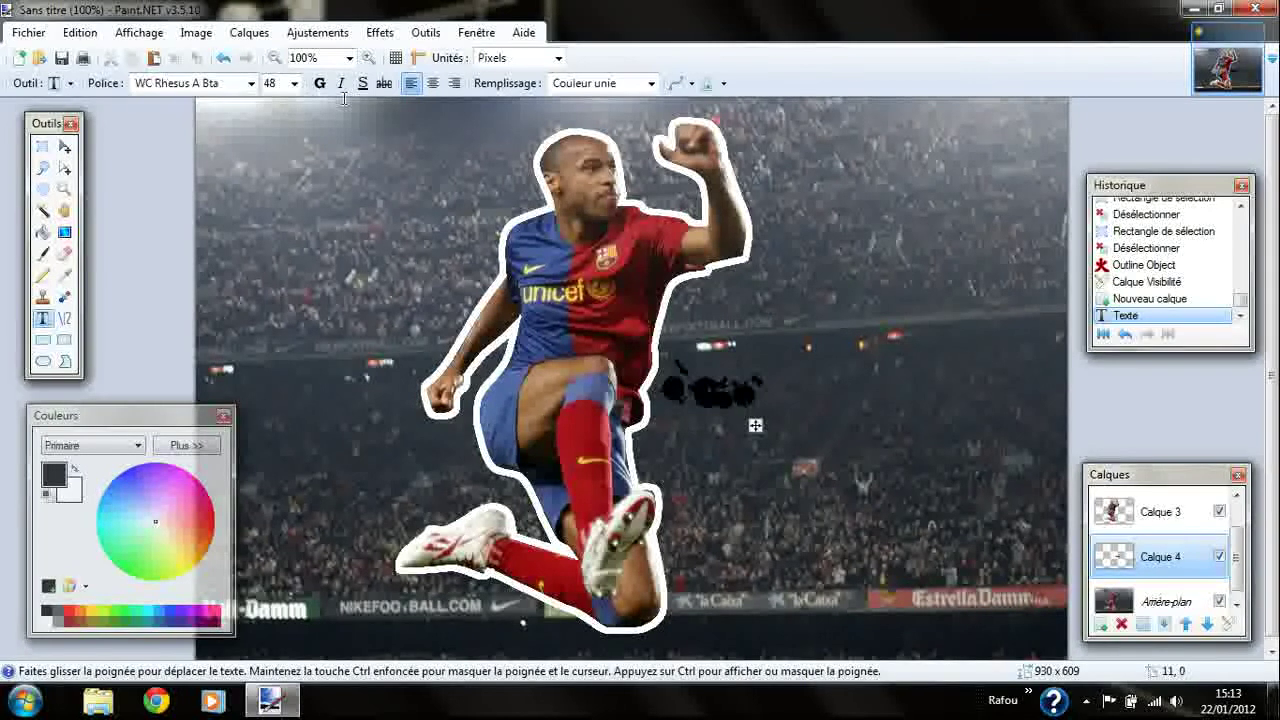
{"action": "left_click", "coordinate": [294, 84]}
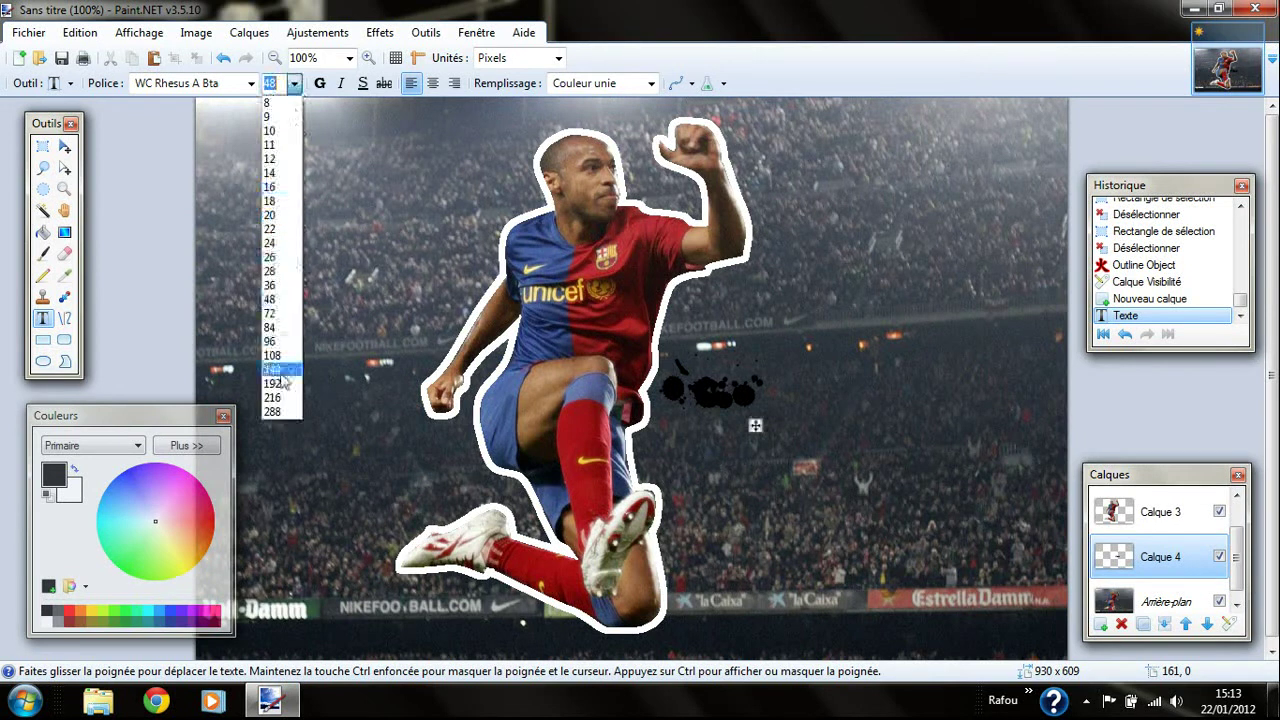
{"action": "left_click", "coordinate": [272, 400]}
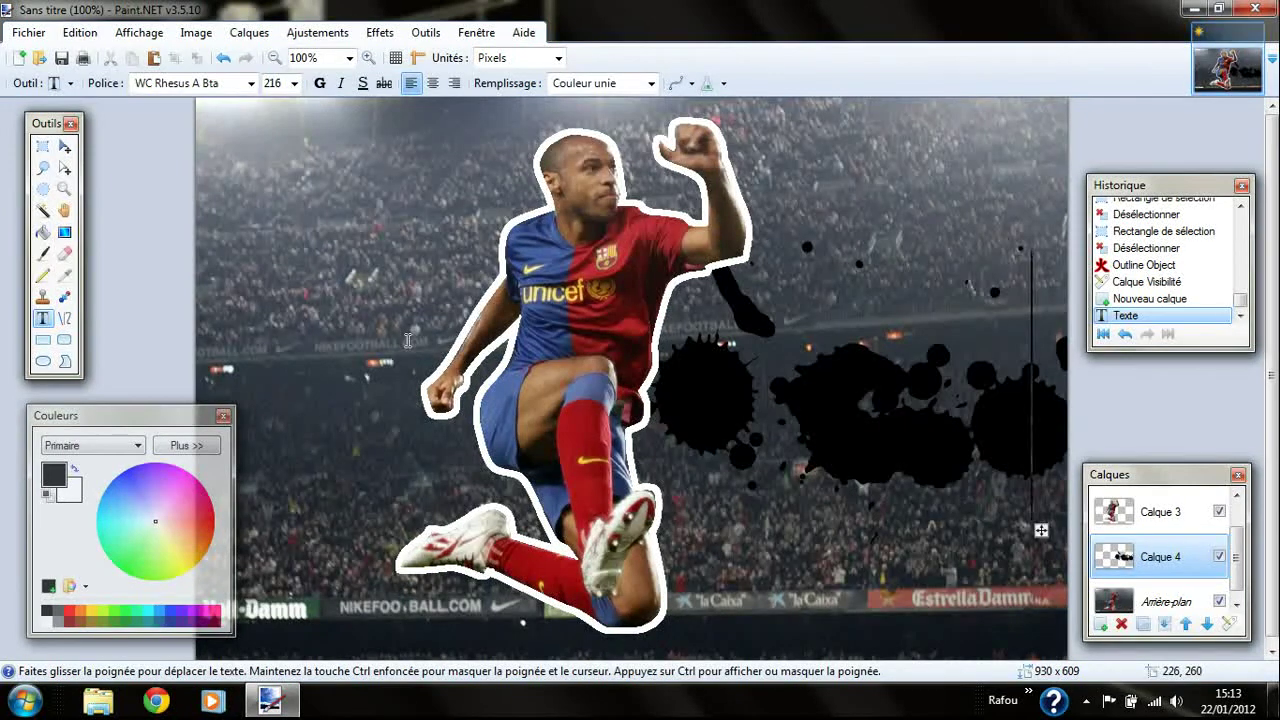
{"action": "key", "text": "BackSpace"}
{"action": "key", "text": "BackSpace"}
{"action": "key", "text": "BackSpace"}
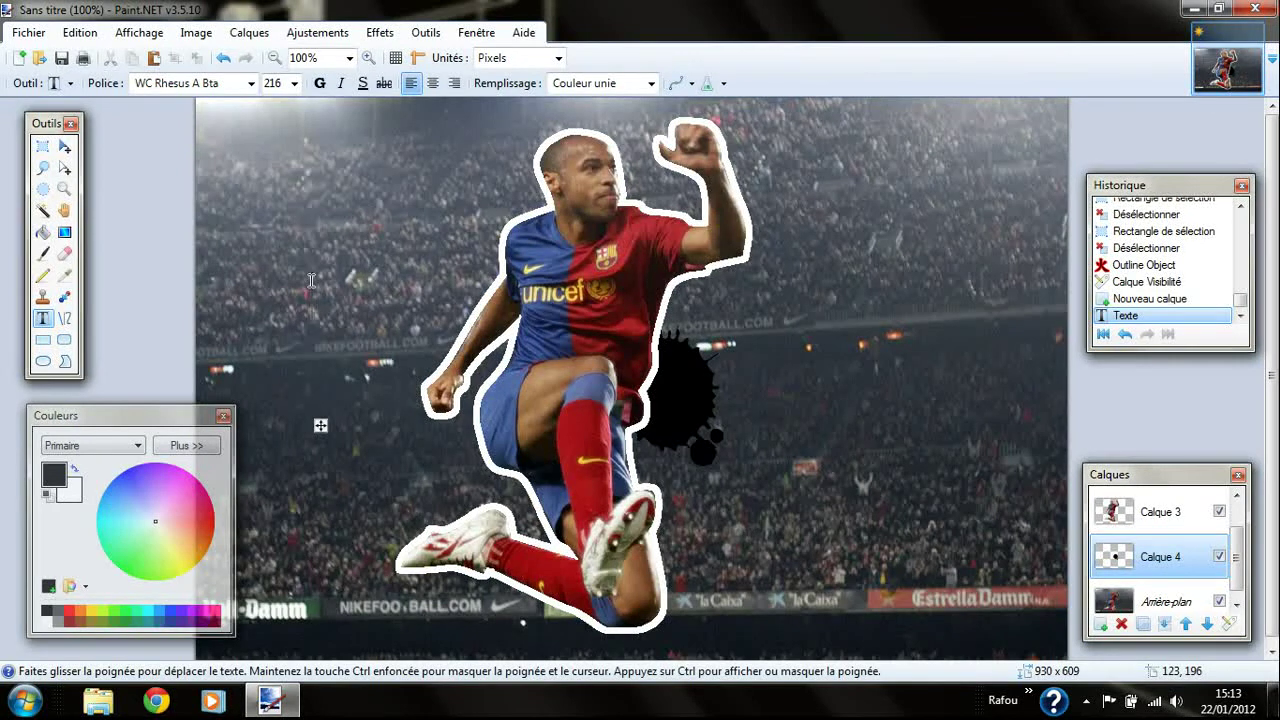
Step: Add an "a" splatter behind the player's shoulder on the unicef-blue side and a "b" splatter behind his lower thigh
{"action": "type", "text": "a"}
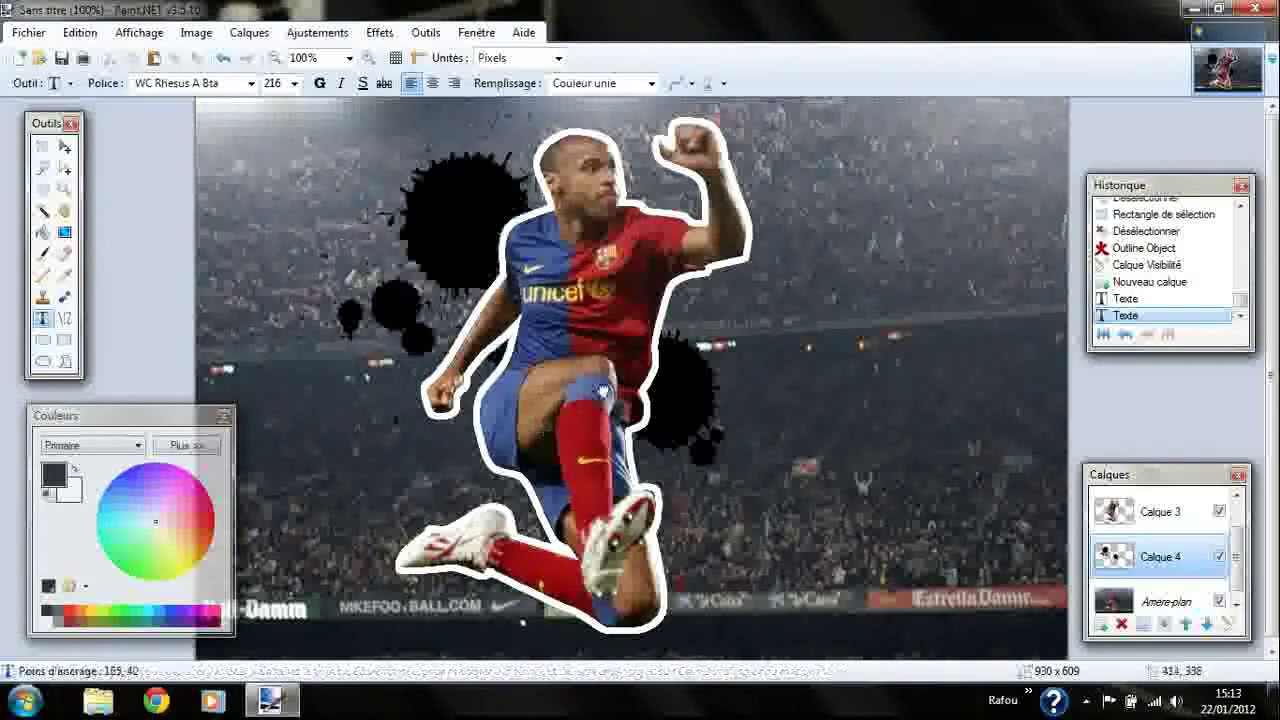
{"action": "left_click_drag", "start_coordinate": [546, 427], "coordinate": [624, 436]}
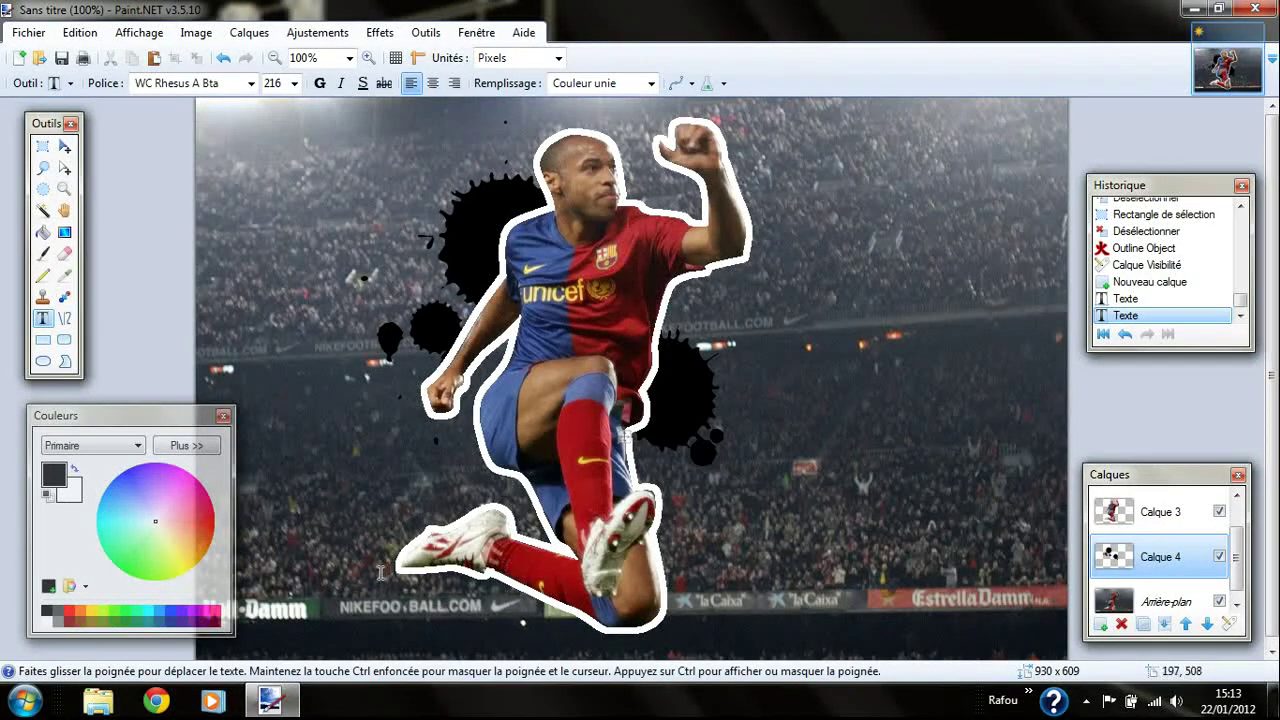
{"action": "left_click", "coordinate": [1028, 493]}
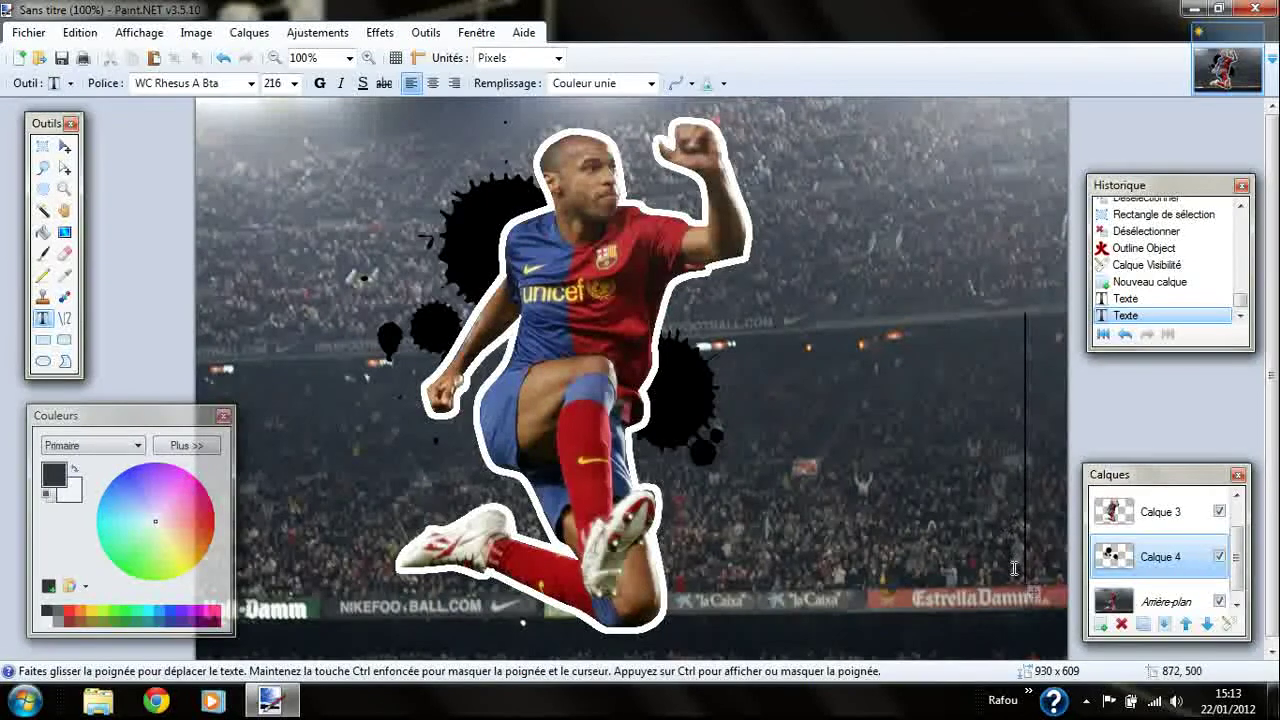
{"action": "type", "text": "b"}
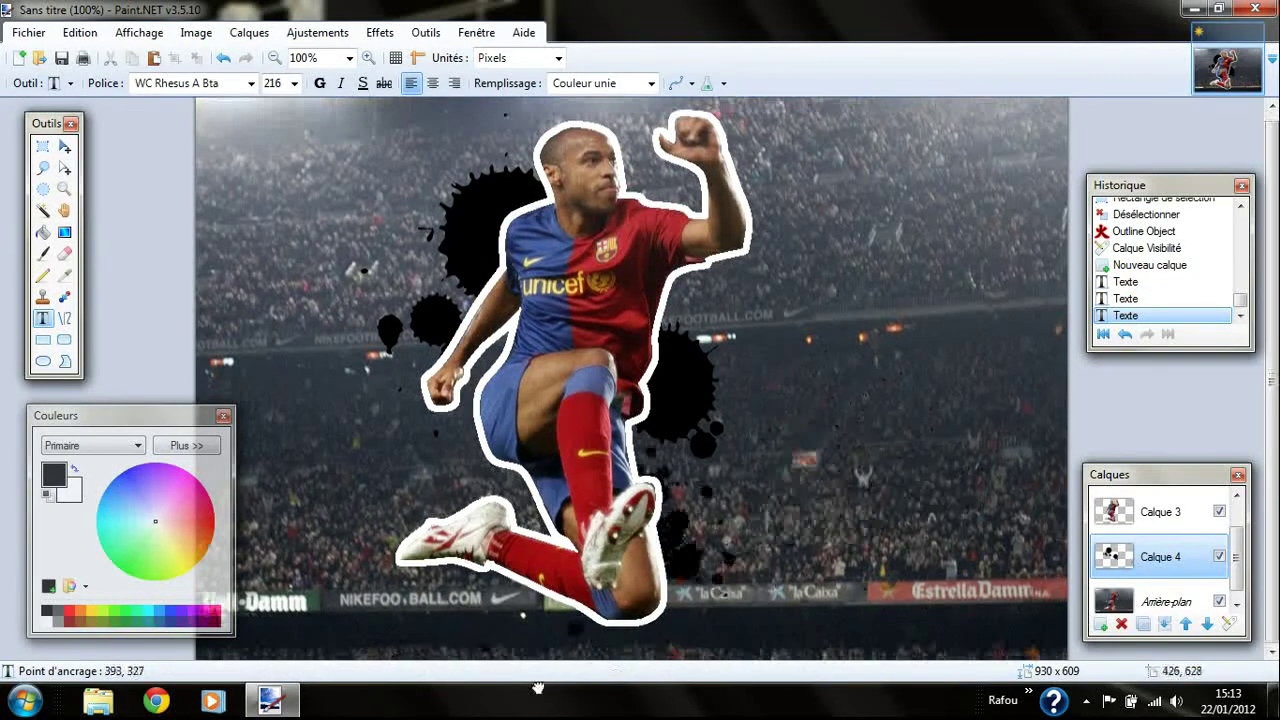
{"action": "left_click_drag", "start_coordinate": [538, 688], "coordinate": [458, 650]}
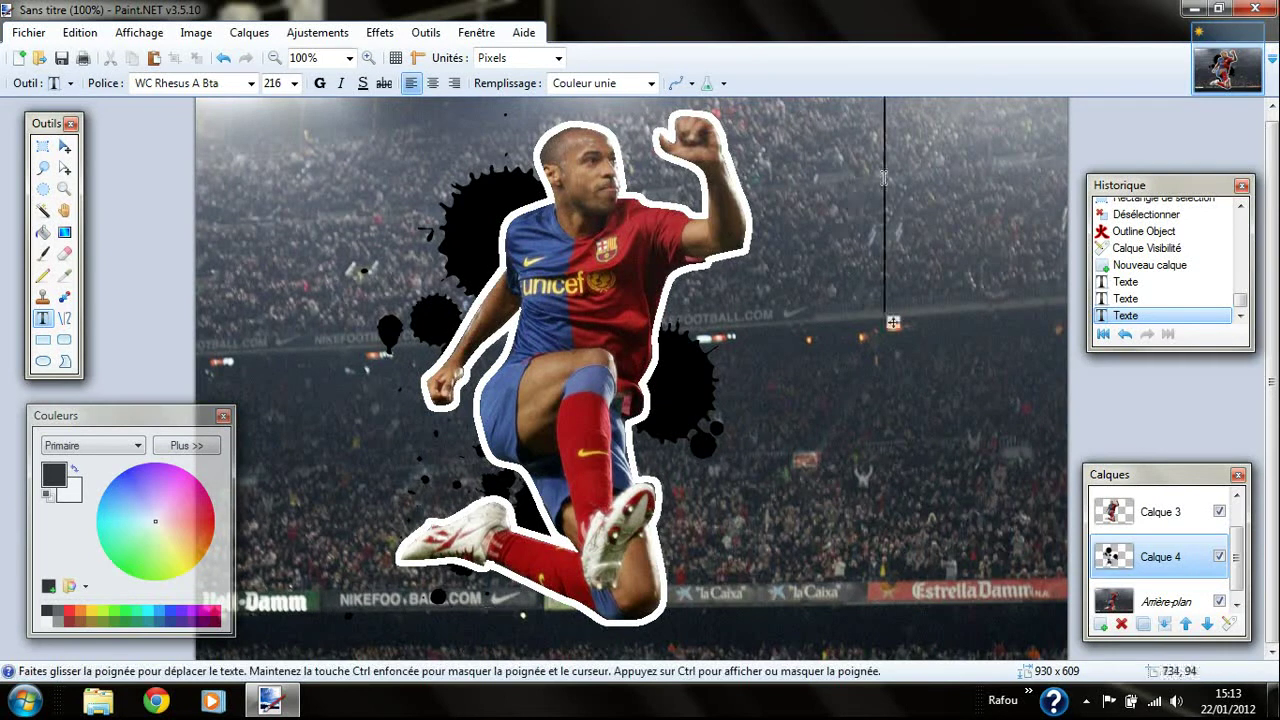
Step: Try "a" and "b" splatters around the player's upper body, moving the "b" splatter behind his raised arm
{"action": "type", "text": "a"}
{"action": "mouse_move", "coordinate": [1057, 325]}
{"action": "left_mouse_down"}
{"action": "mouse_move", "coordinate": [809, 309]}
{"action": "mouse_move", "coordinate": [795, 325]}
{"action": "mouse_move", "coordinate": [493, 351]}
{"action": "mouse_move", "coordinate": [444, 442]}
{"action": "mouse_move", "coordinate": [546, 428]}
{"action": "left_mouse_up"}
{"action": "key", "text": "BackSpace"}
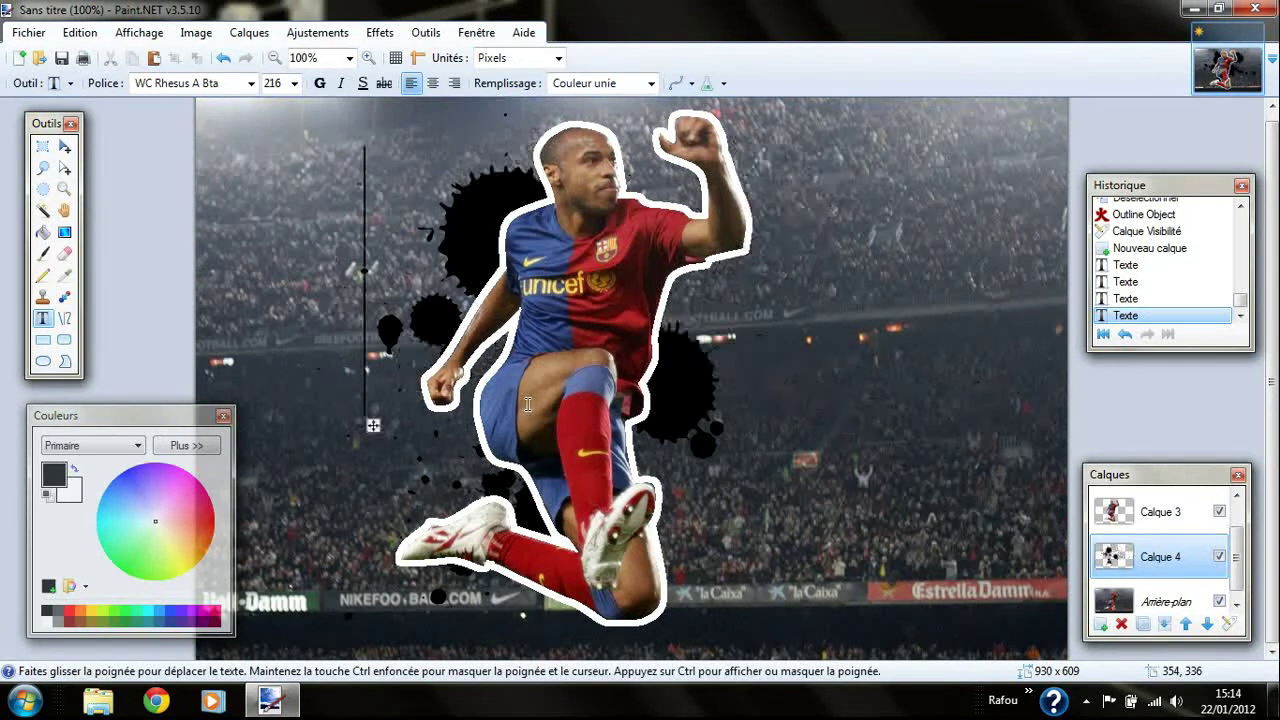
{"action": "type", "text": "b"}
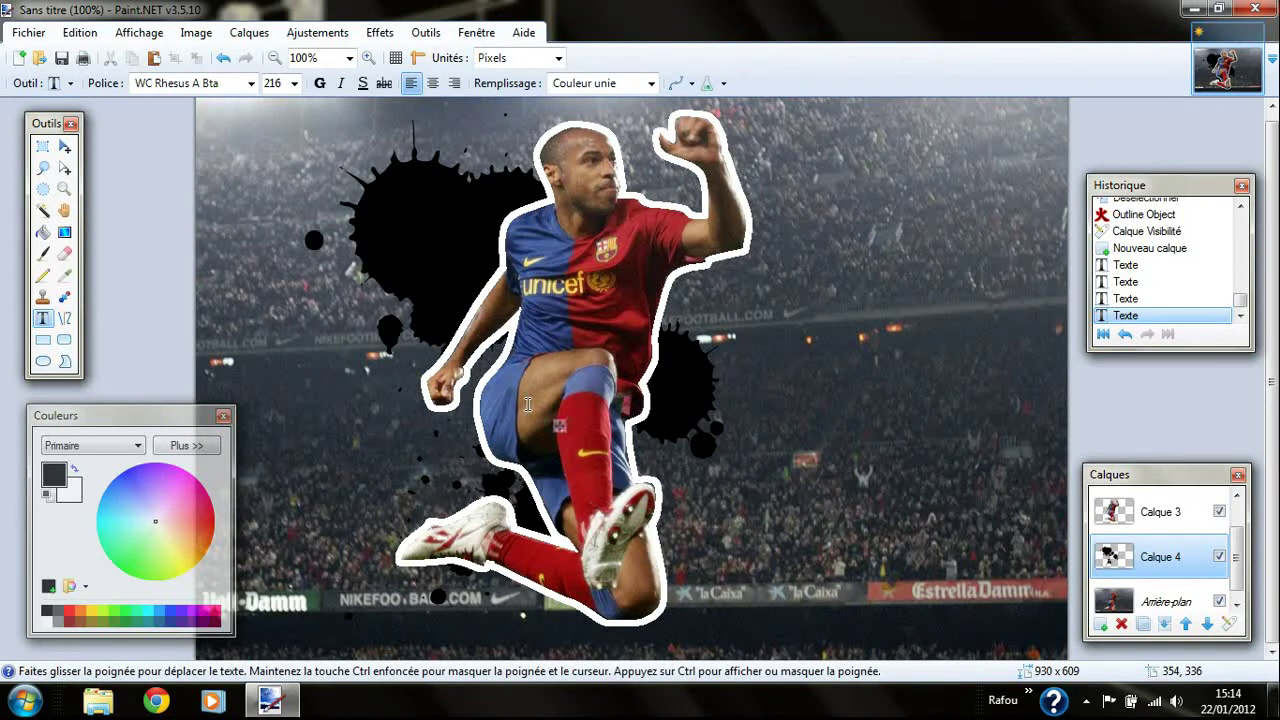
{"action": "mouse_move", "coordinate": [560, 426]}
{"action": "left_mouse_down"}
{"action": "mouse_move", "coordinate": [798, 430]}
{"action": "mouse_move", "coordinate": [851, 444]}
{"action": "left_mouse_up"}
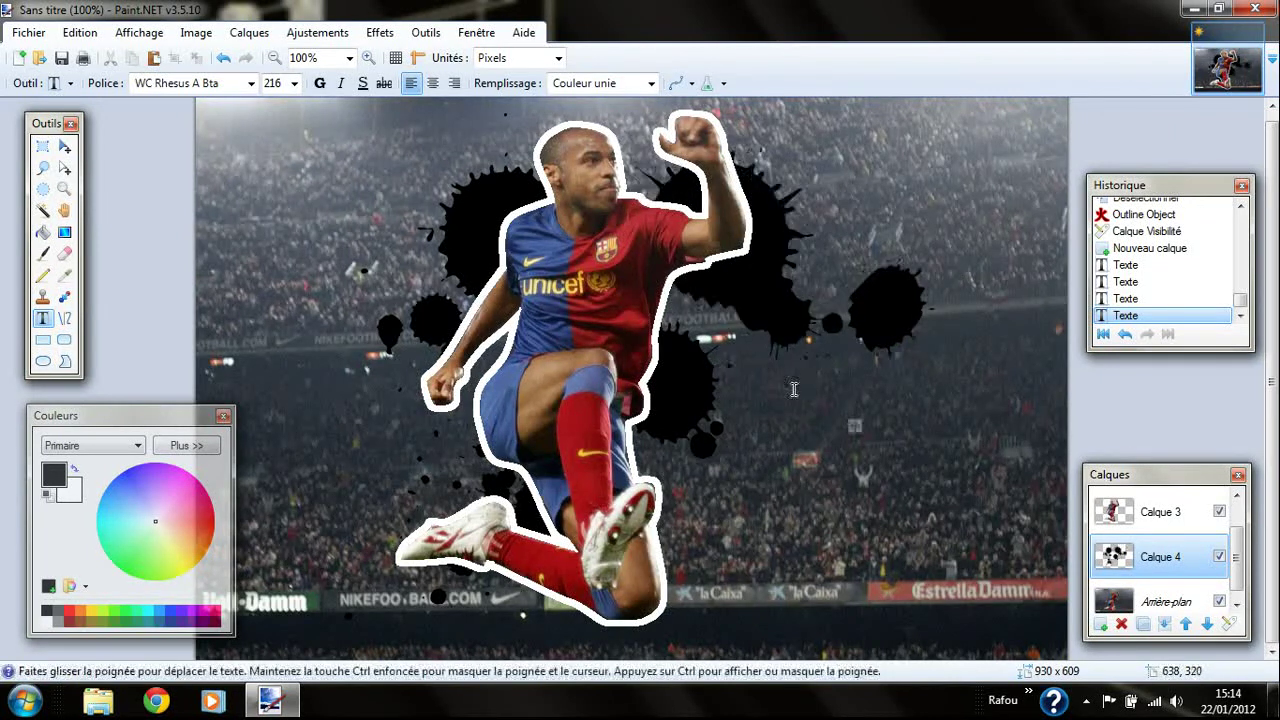
Step: Replace the splatter near the raised arm with a "d" splatter and shift it closer behind the player's chest
{"action": "key", "text": "BackSpace"}
{"action": "type", "text": "c"}
{"action": "key", "text": "BackSpace"}
{"action": "type", "text": "d"}
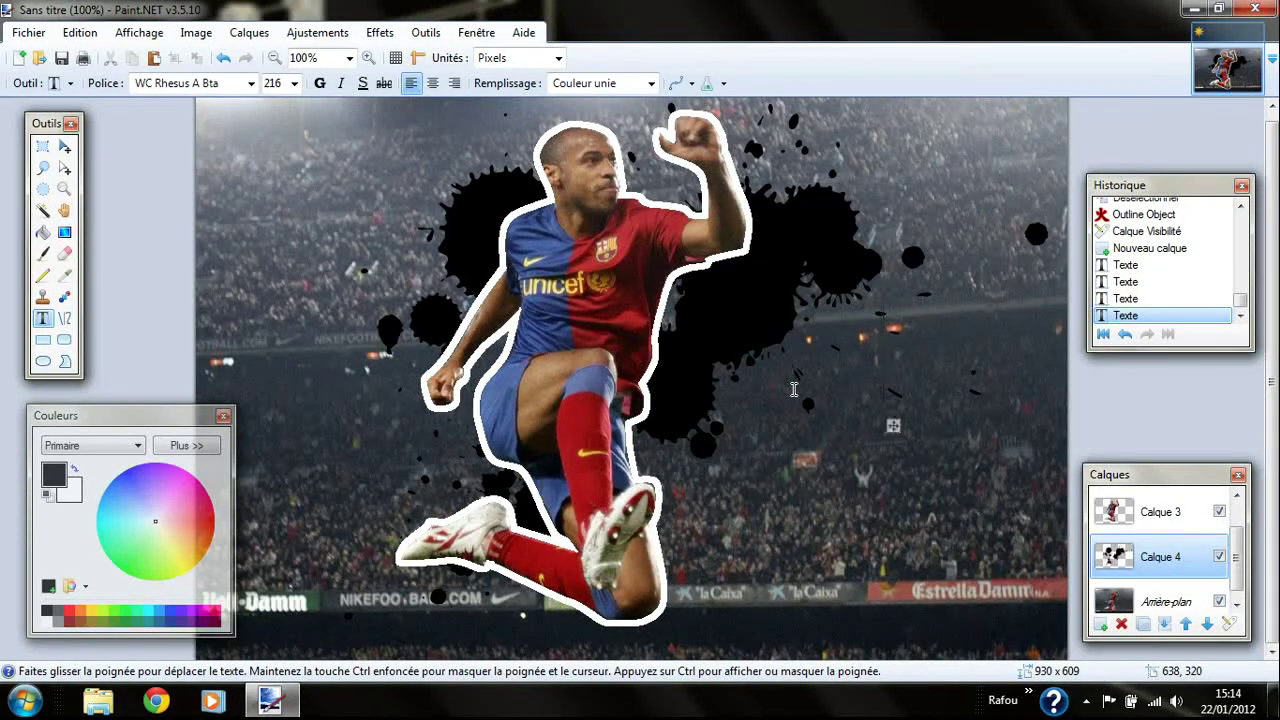
{"action": "left_click_drag", "start_coordinate": [893, 427], "coordinate": [801, 434]}
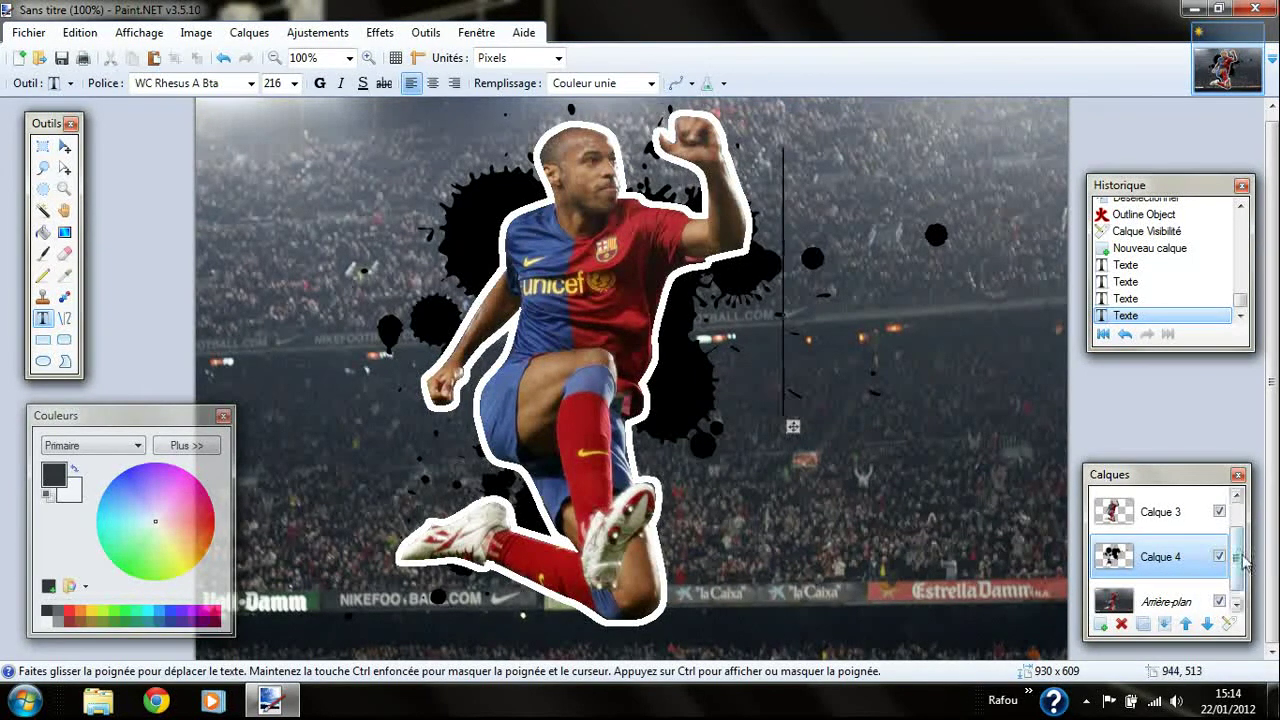
{"action": "left_click_drag", "start_coordinate": [794, 425], "coordinate": [765, 442]}
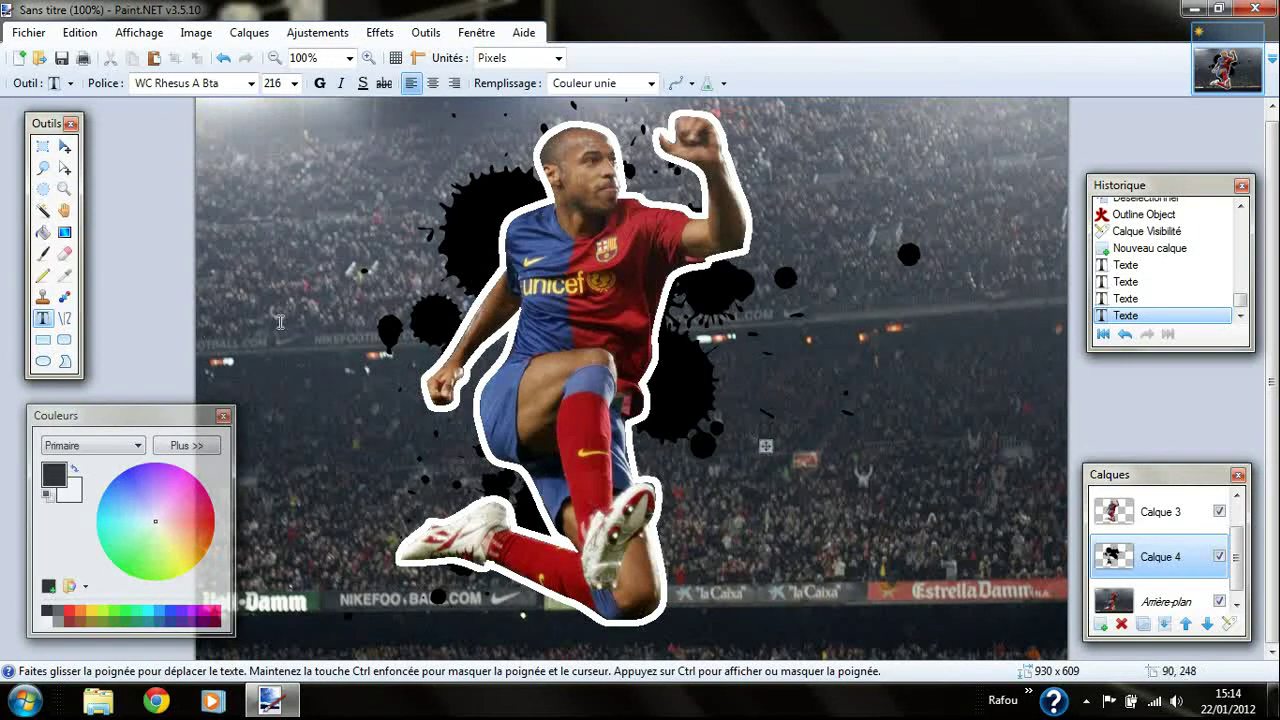
Step: Try an "e" splatter beside the player's lowered arm, shift it up towards the image corner, and remove it
{"action": "left_click", "coordinate": [65, 275]}
{"action": "left_click", "coordinate": [42, 318]}
{"action": "left_click", "coordinate": [284, 293]}
{"action": "type", "text": "e"}
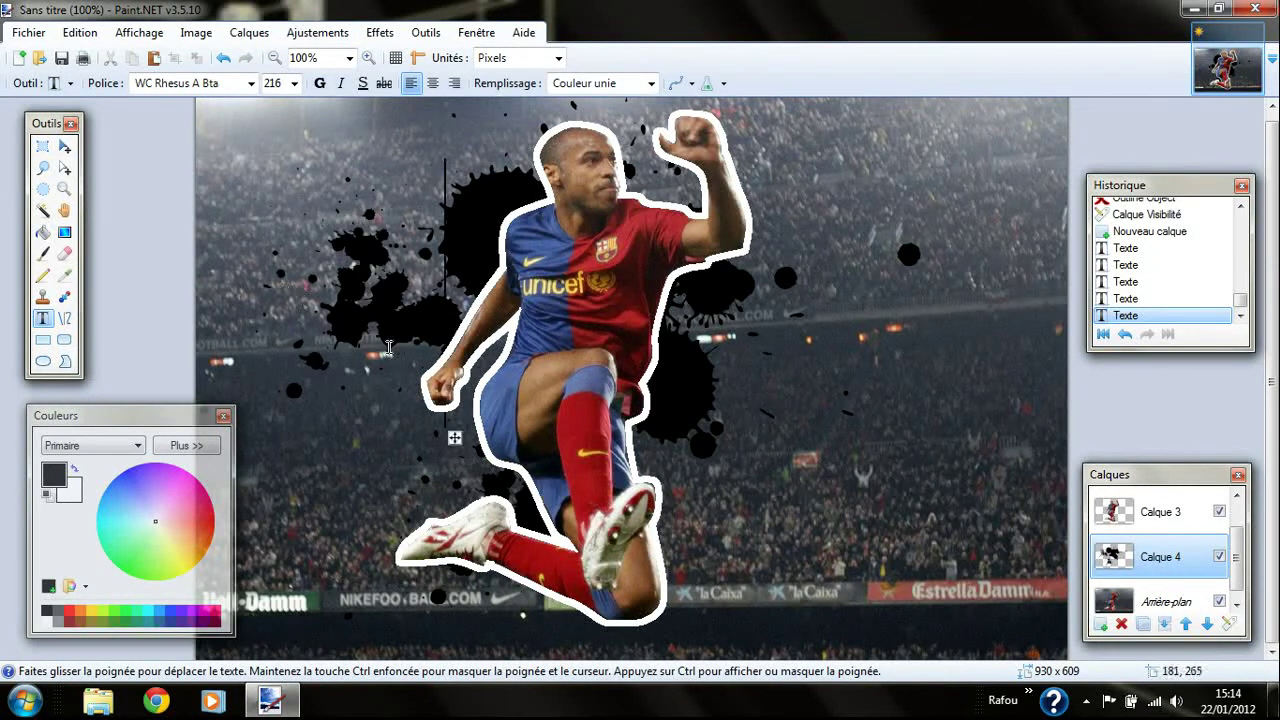
{"action": "left_click_drag", "start_coordinate": [451, 437], "coordinate": [388, 379]}
{"action": "key", "text": "BackSpace"}
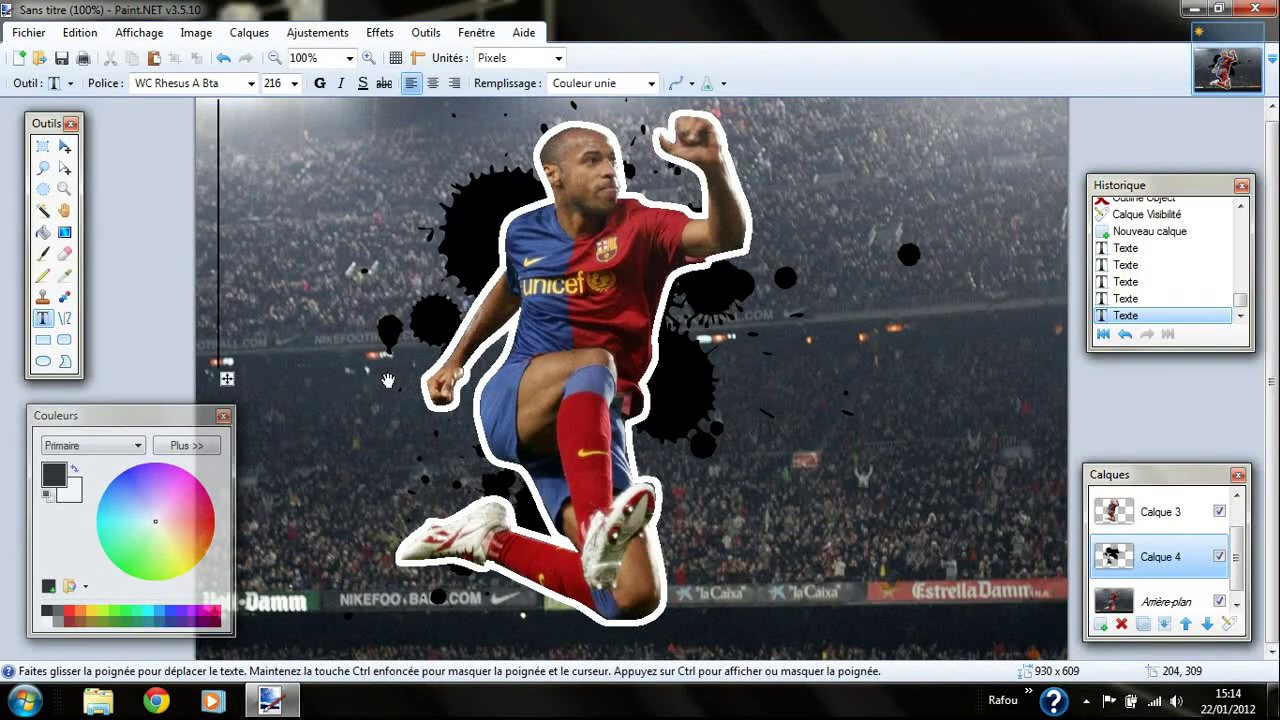
Step: Try "a", "b" and "c" splatters one after another in the stands above the player's lowered arm
{"action": "type", "text": "a"}
{"action": "key", "text": "BackSpace"}
{"action": "type", "text": "b"}
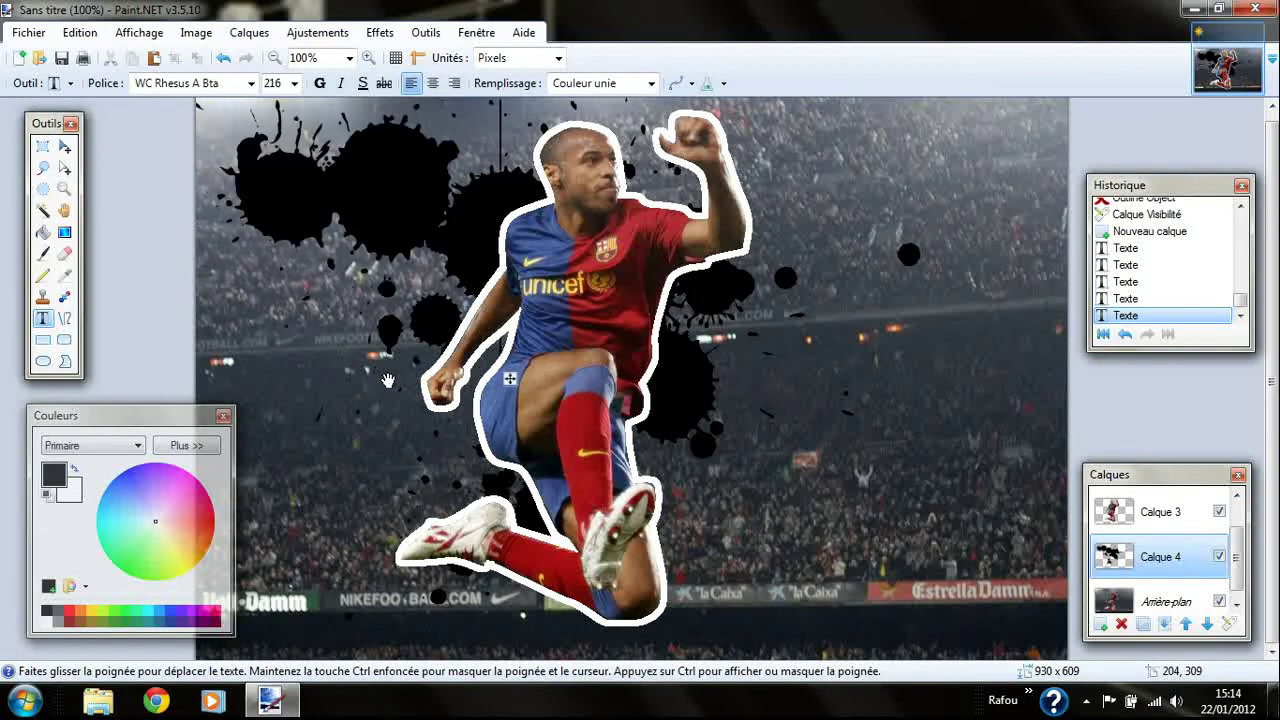
{"action": "key", "text": "BackSpace"}
{"action": "type", "text": "c"}
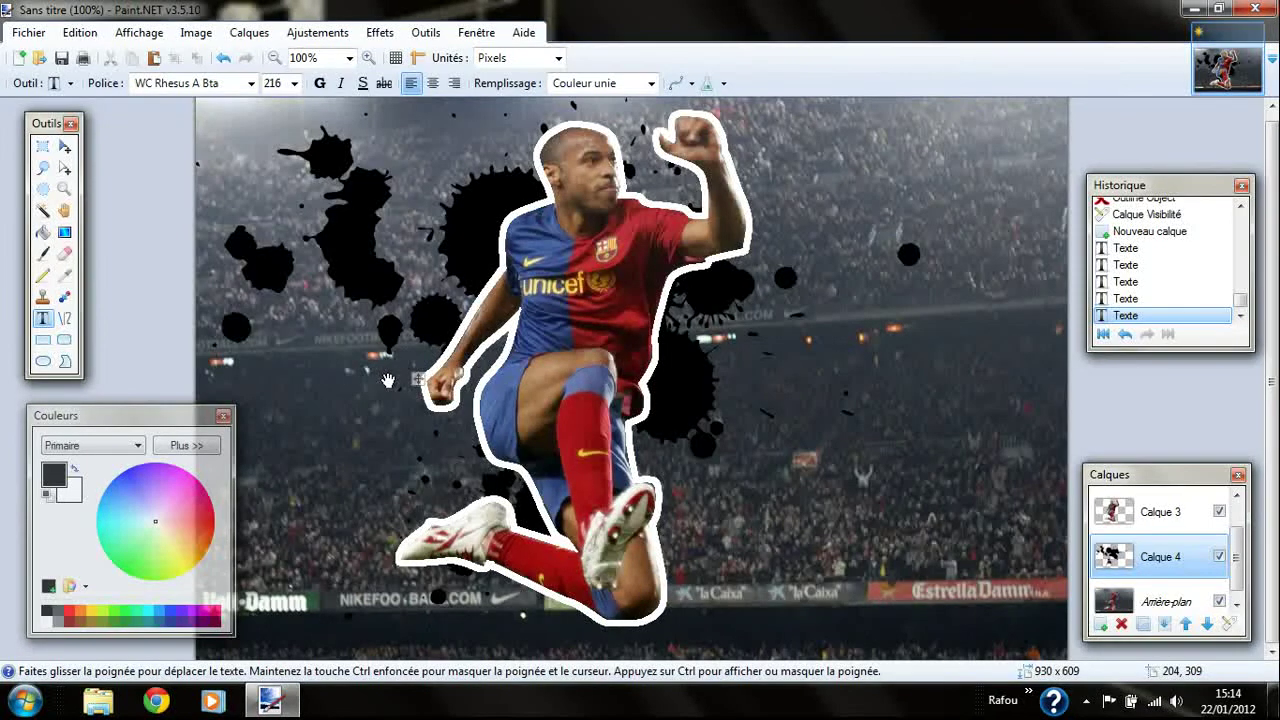
{"action": "key", "text": "BackSpace"}
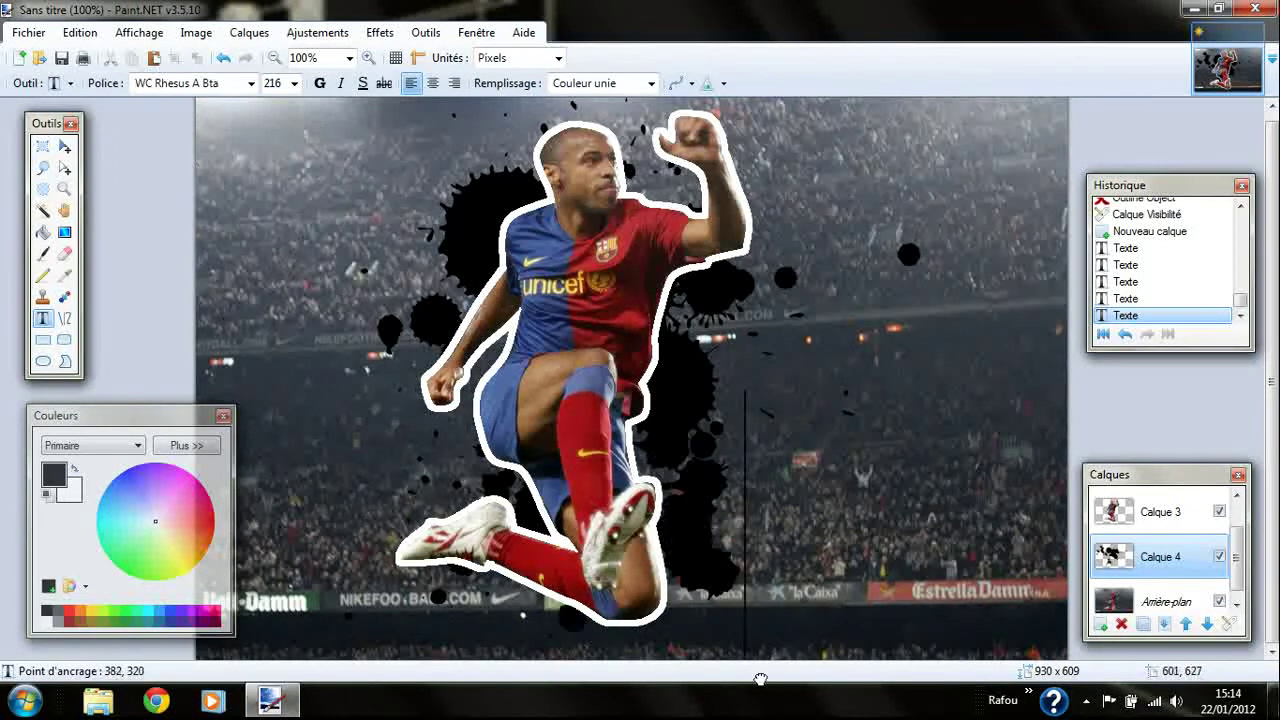
Step: Move the splatter to the open stands below the raised arm and try "e" and "r" variants there
{"action": "left_click_drag", "start_coordinate": [688, 717], "coordinate": [948, 524]}
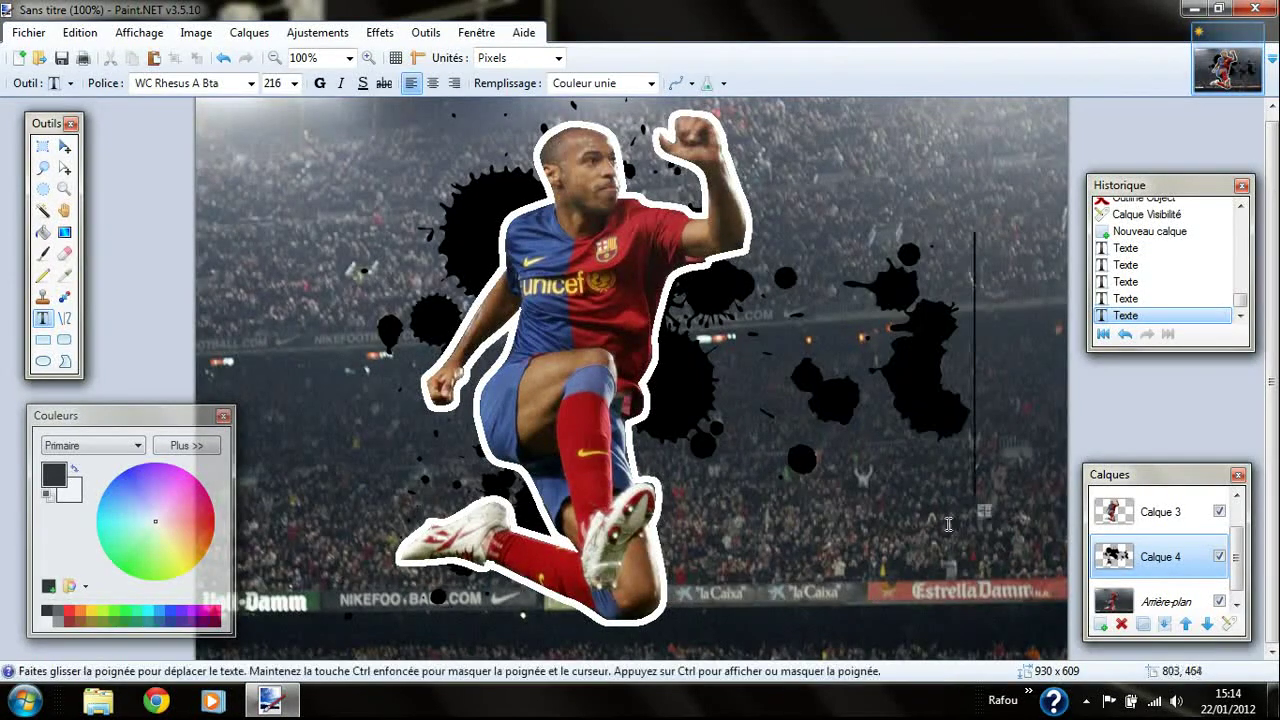
{"action": "key", "text": "BackSpace"}
{"action": "type", "text": "e"}
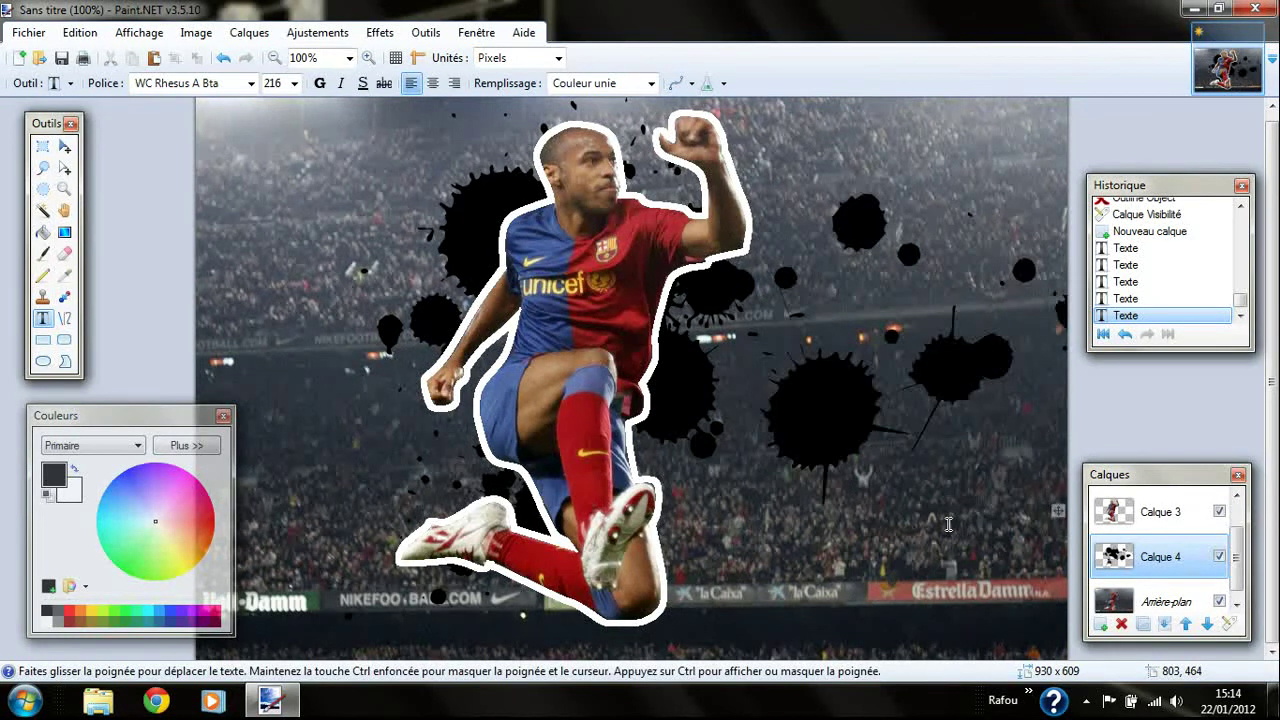
{"action": "key", "text": "BackSpace"}
{"action": "type", "text": "r"}
{"action": "key", "text": "BackSpace"}
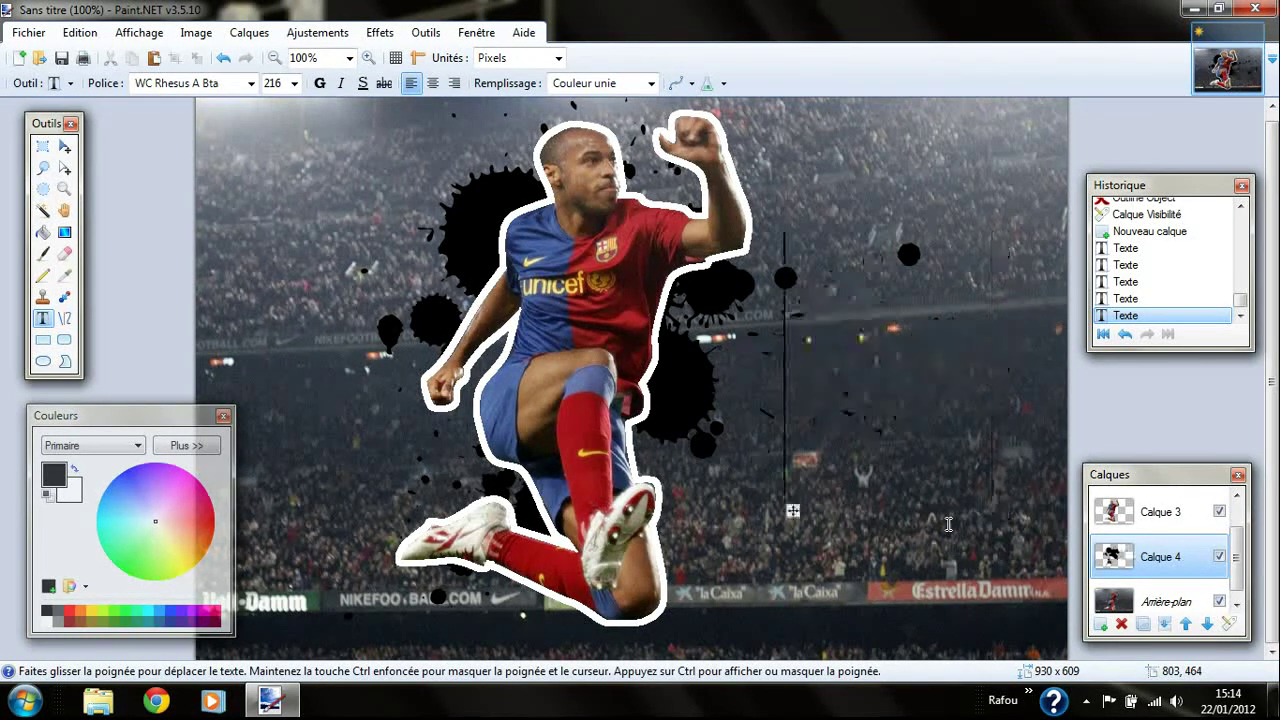
{"action": "type", "text": "e"}
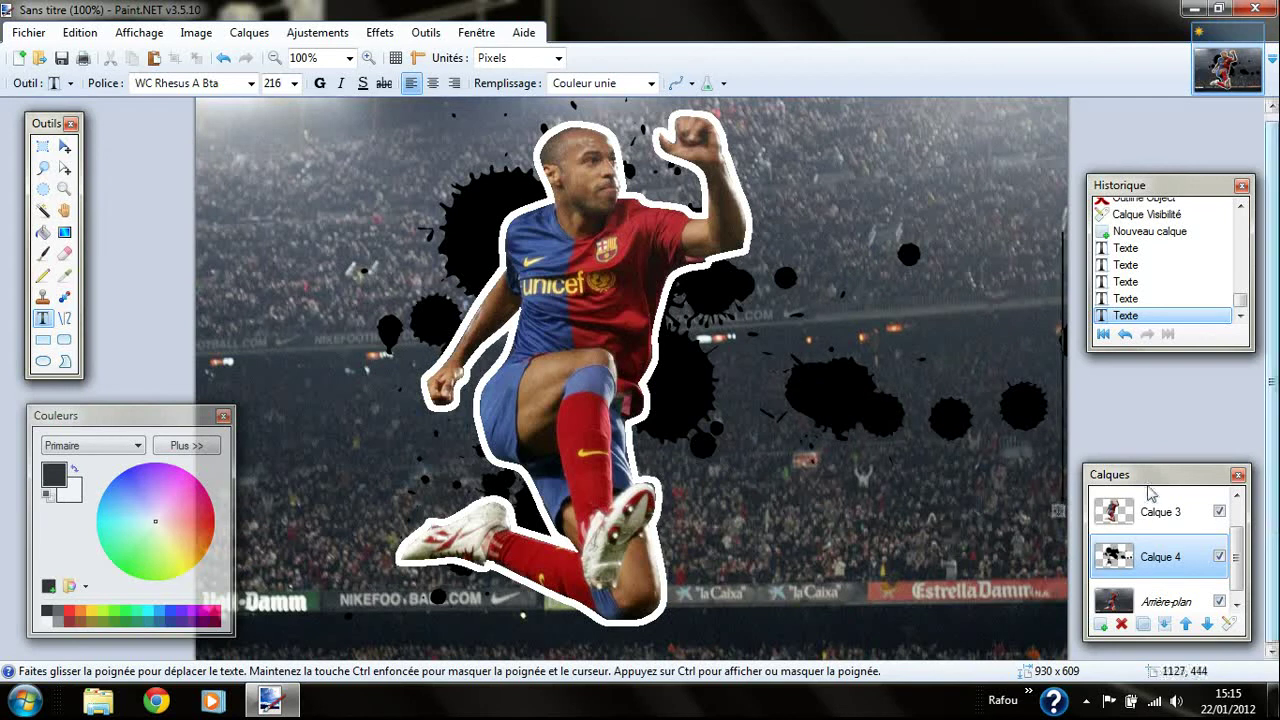
Step: Replace the splatter in the stands with an "f" and then a "g" variant, and shift the "g" splatter behind the player's lower legs
{"action": "left_click_drag", "start_coordinate": [1058, 511], "coordinate": [908, 486]}
{"action": "key", "text": "BackSpace"}
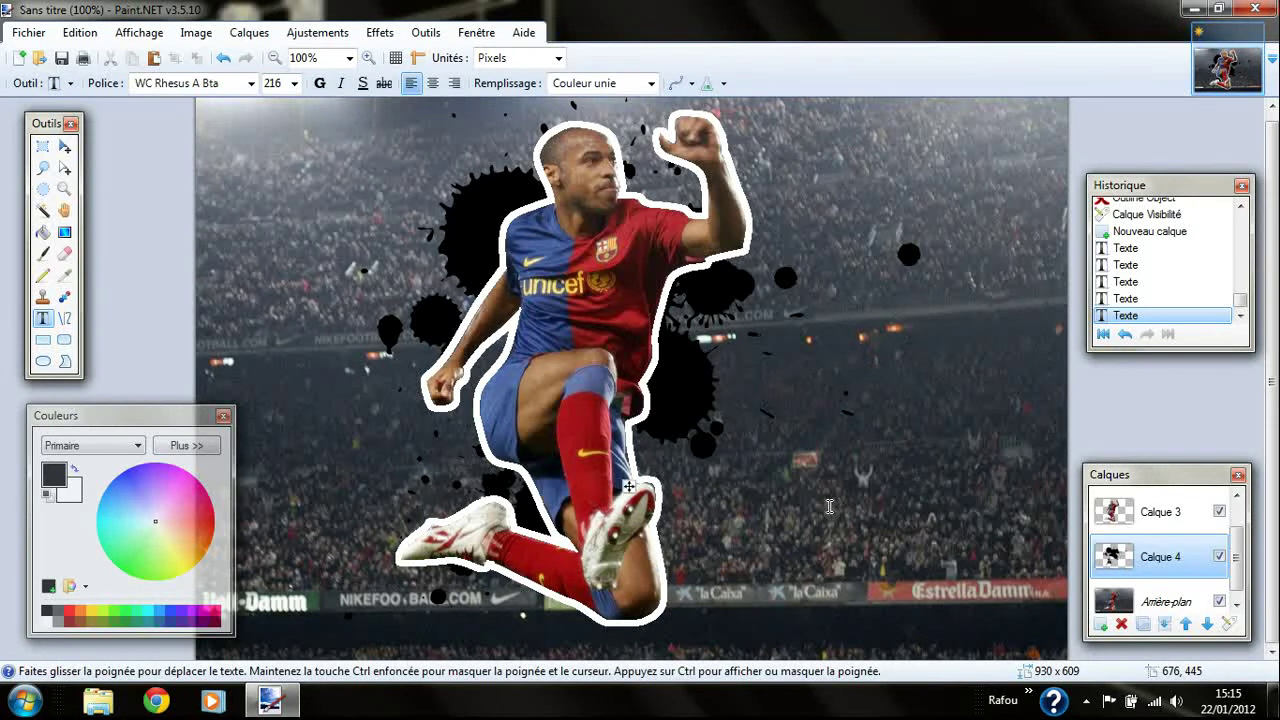
{"action": "type", "text": "f"}
{"action": "key", "text": "BackSpace"}
{"action": "type", "text": "g"}
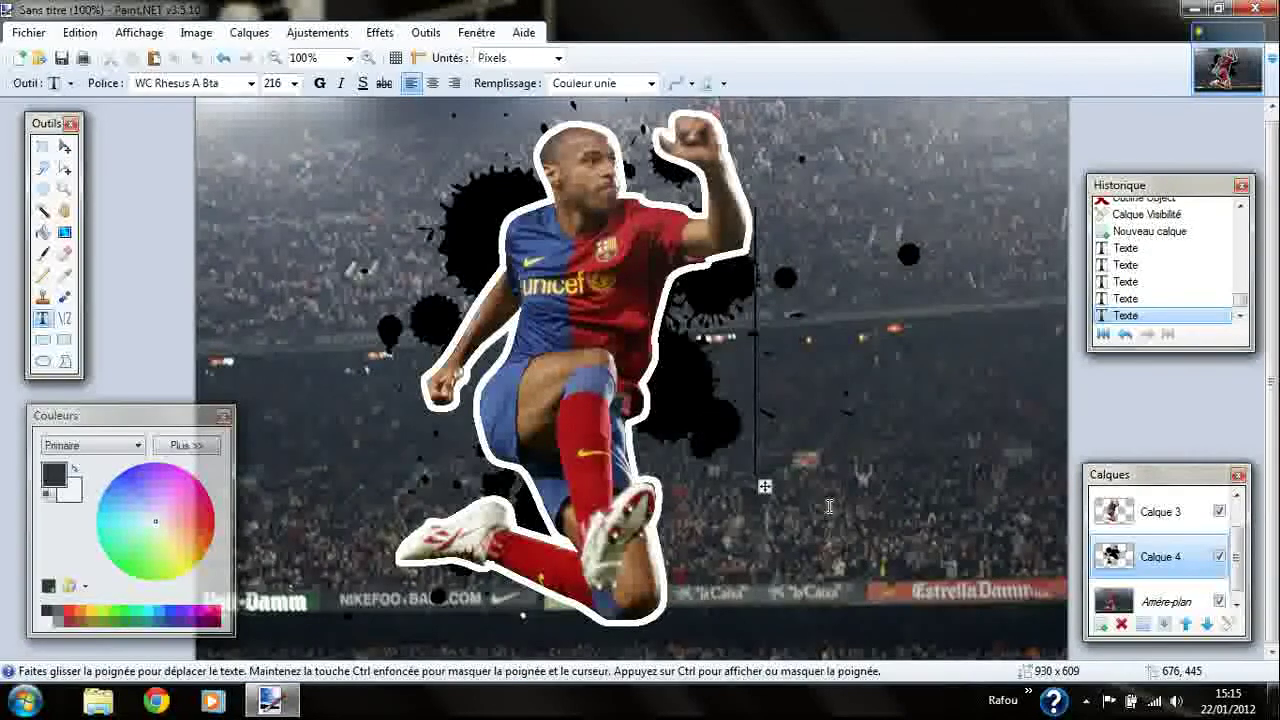
{"action": "left_click_drag", "start_coordinate": [775, 491], "coordinate": [684, 651]}
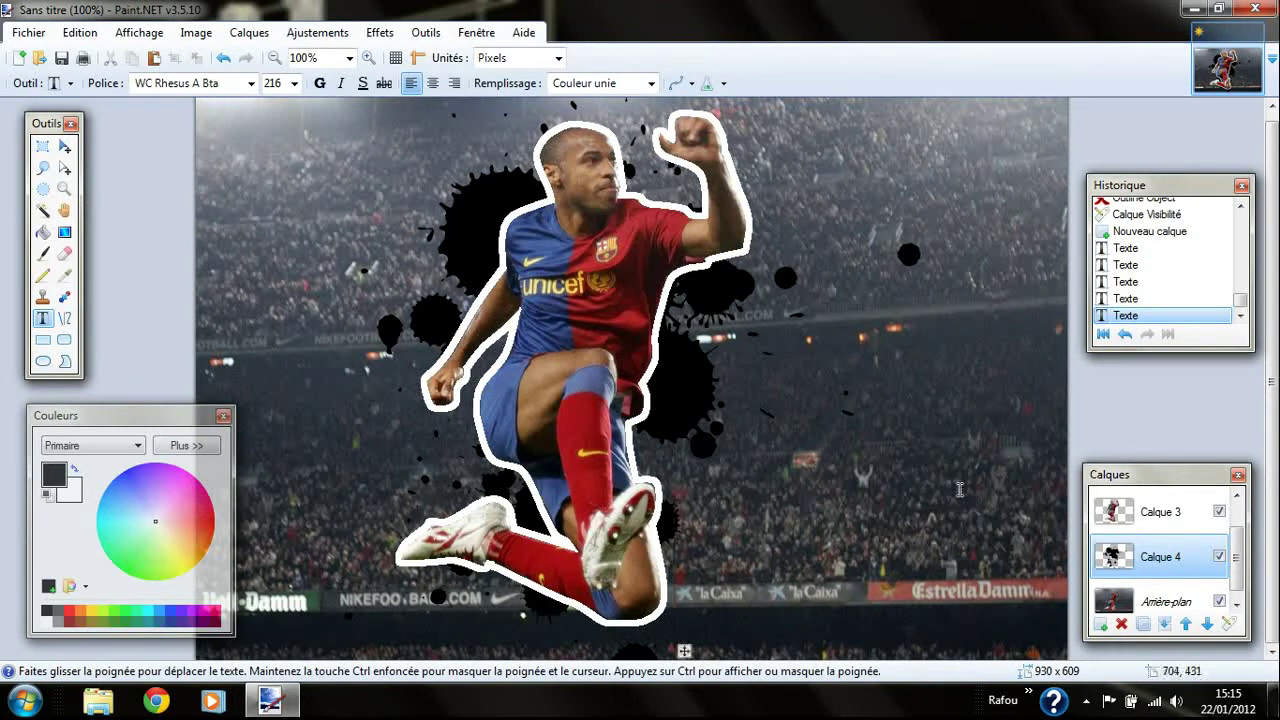
Step: Feather the edges of the outlined player on Calque 3 with a radius of 1
{"action": "left_click", "coordinate": [1170, 511]}
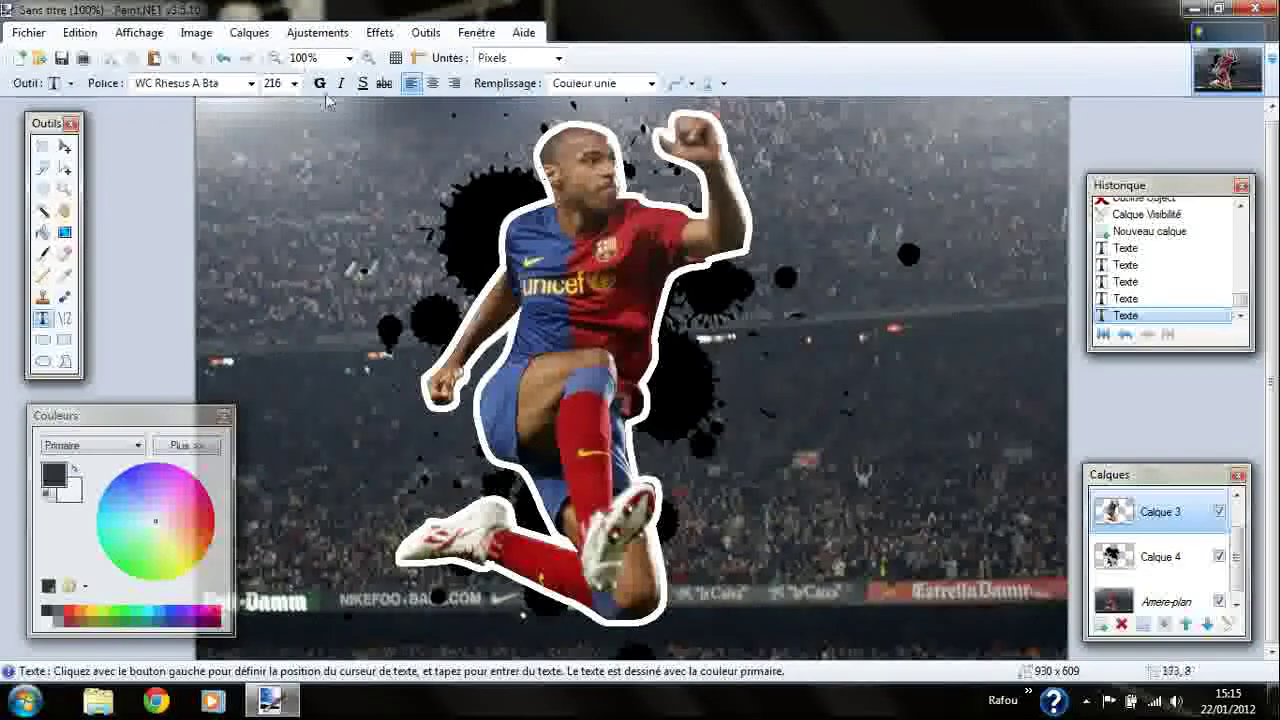
{"action": "left_click", "coordinate": [380, 33]}
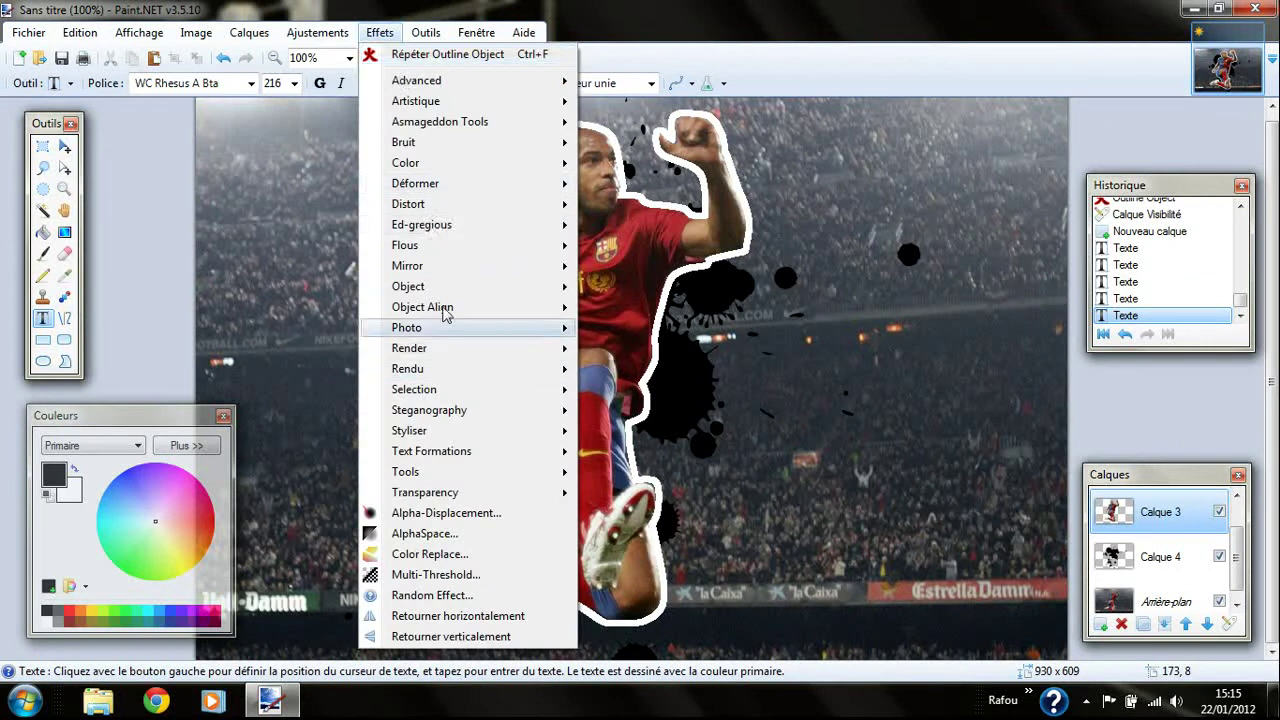
{"action": "mouse_move", "coordinate": [490, 287]}
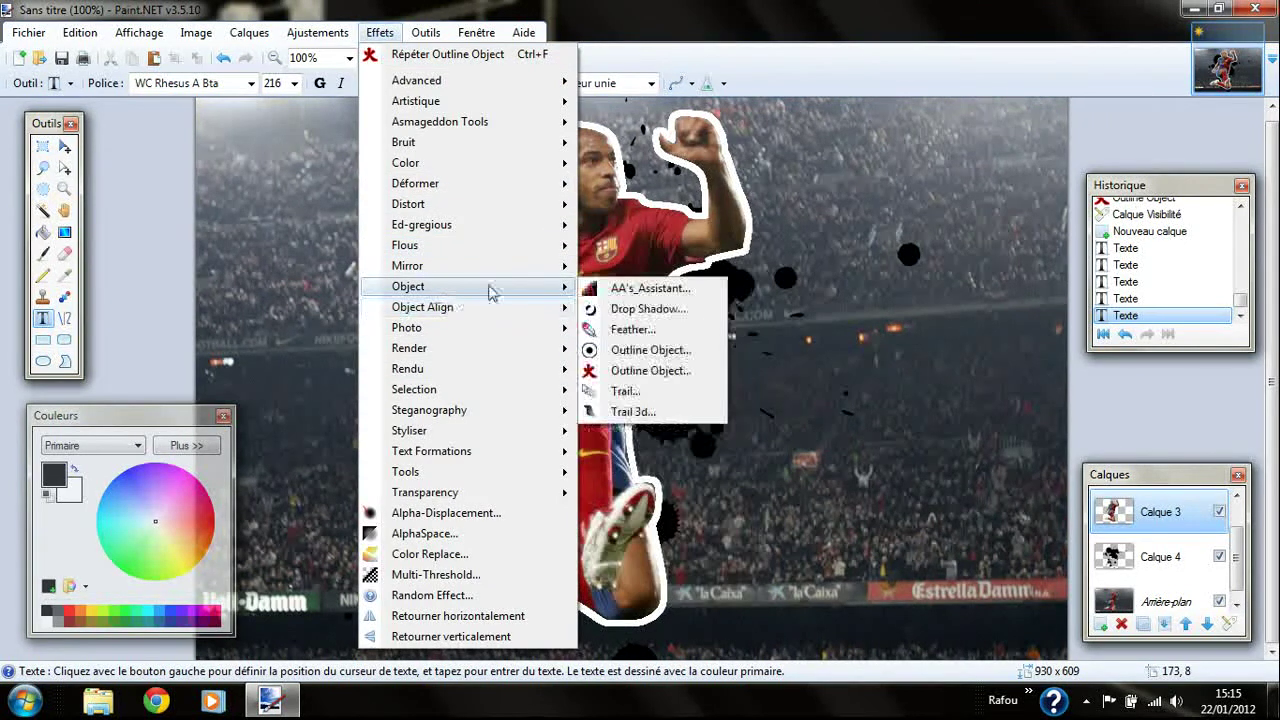
{"action": "left_click", "coordinate": [633, 329]}
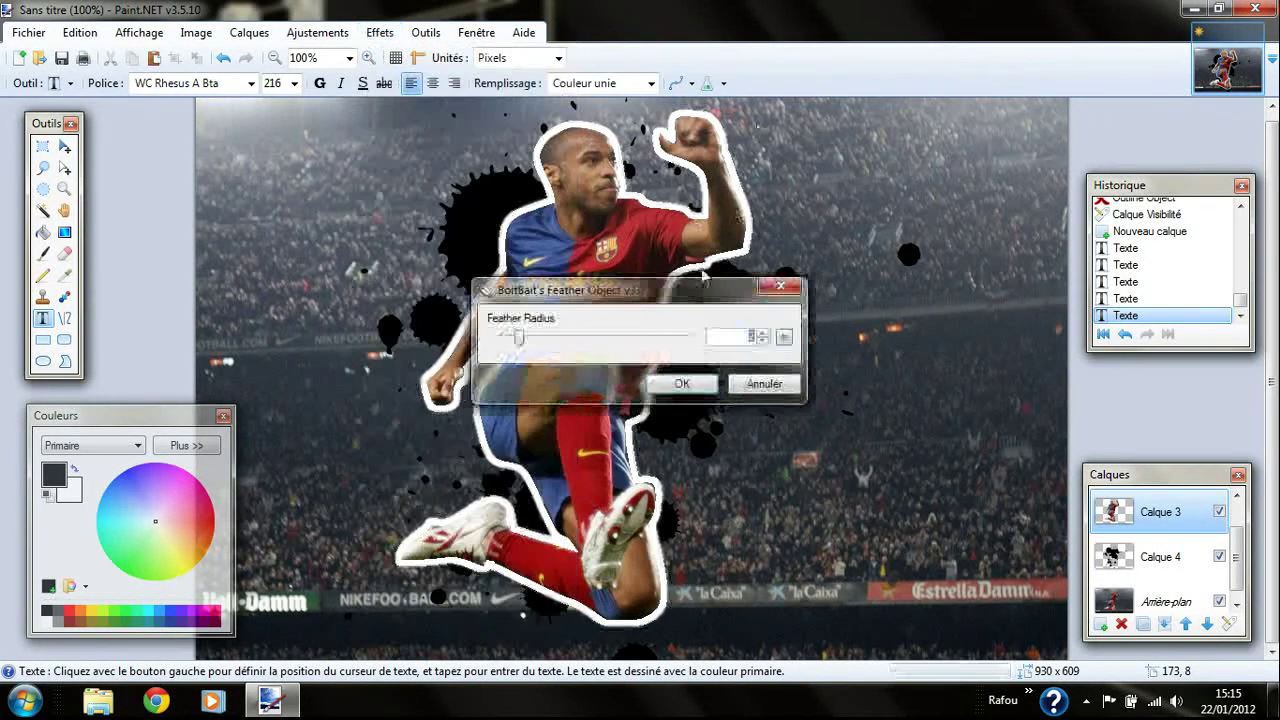
{"action": "left_click_drag", "start_coordinate": [728, 293], "coordinate": [922, 216]}
{"action": "type", "text": "1"}
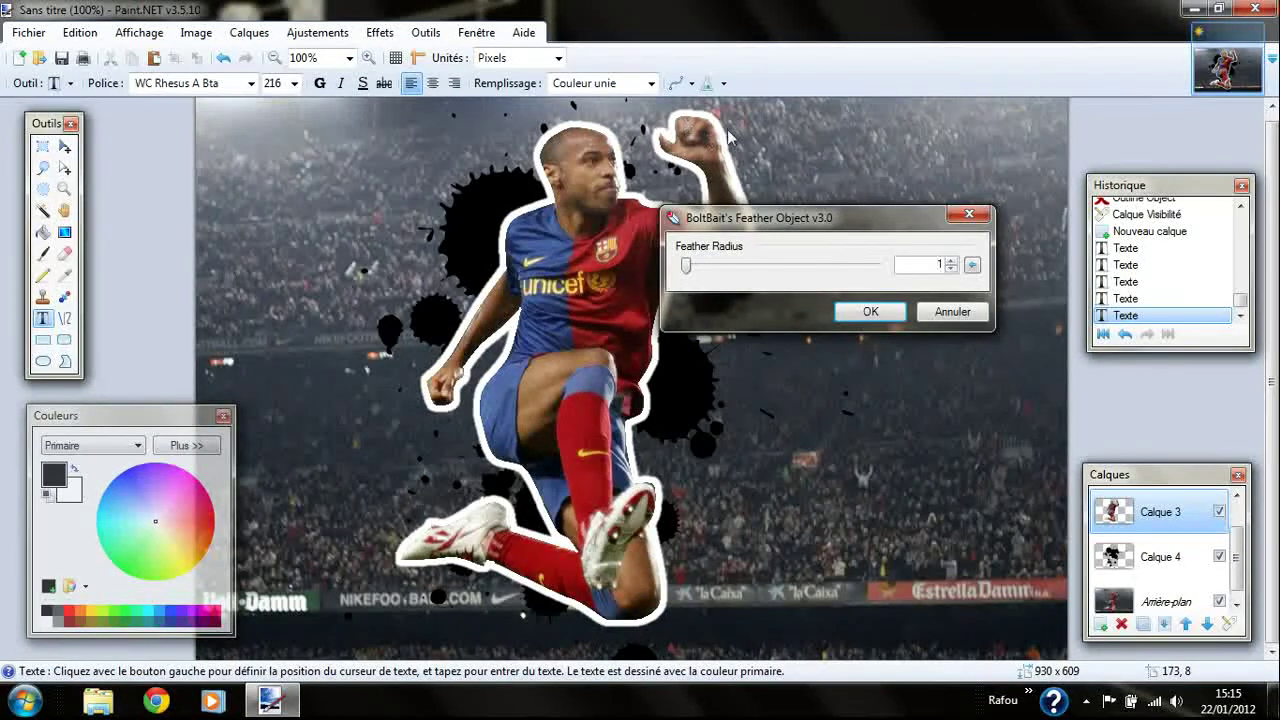
{"action": "left_click", "coordinate": [866, 312]}
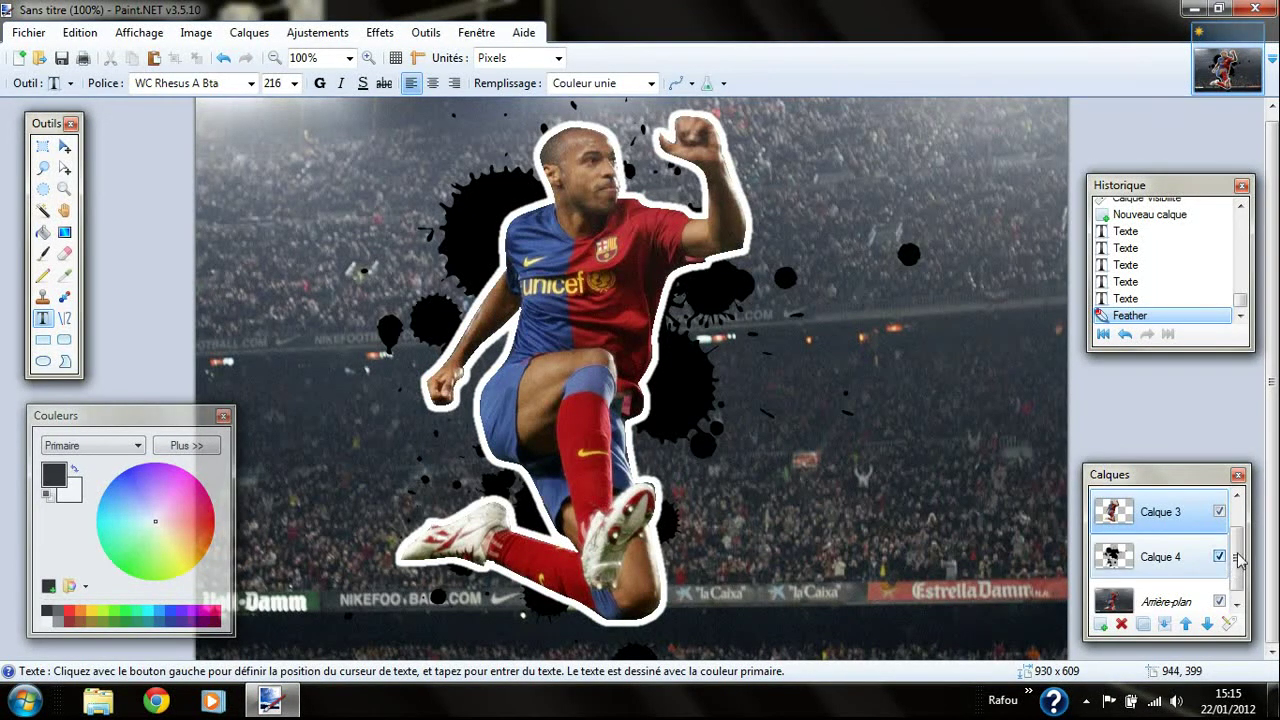
Step: Select Calque 2 and turn on its visibility to bring back the red outline
{"action": "scroll", "coordinate": [1238, 560], "scroll_direction": "down", "scroll_amount": 1}
{"action": "left_click", "coordinate": [1189, 596]}
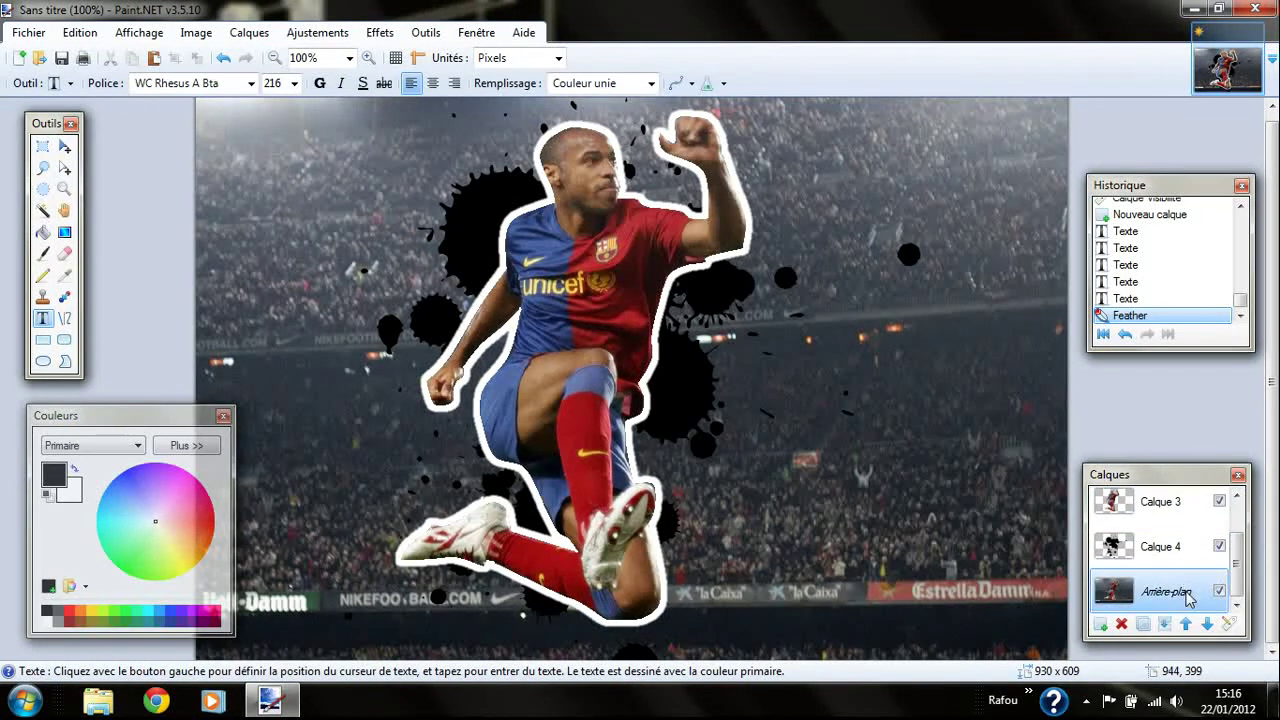
{"action": "scroll", "coordinate": [1238, 580], "scroll_direction": "up", "scroll_amount": 2}
{"action": "left_click", "coordinate": [1160, 510]}
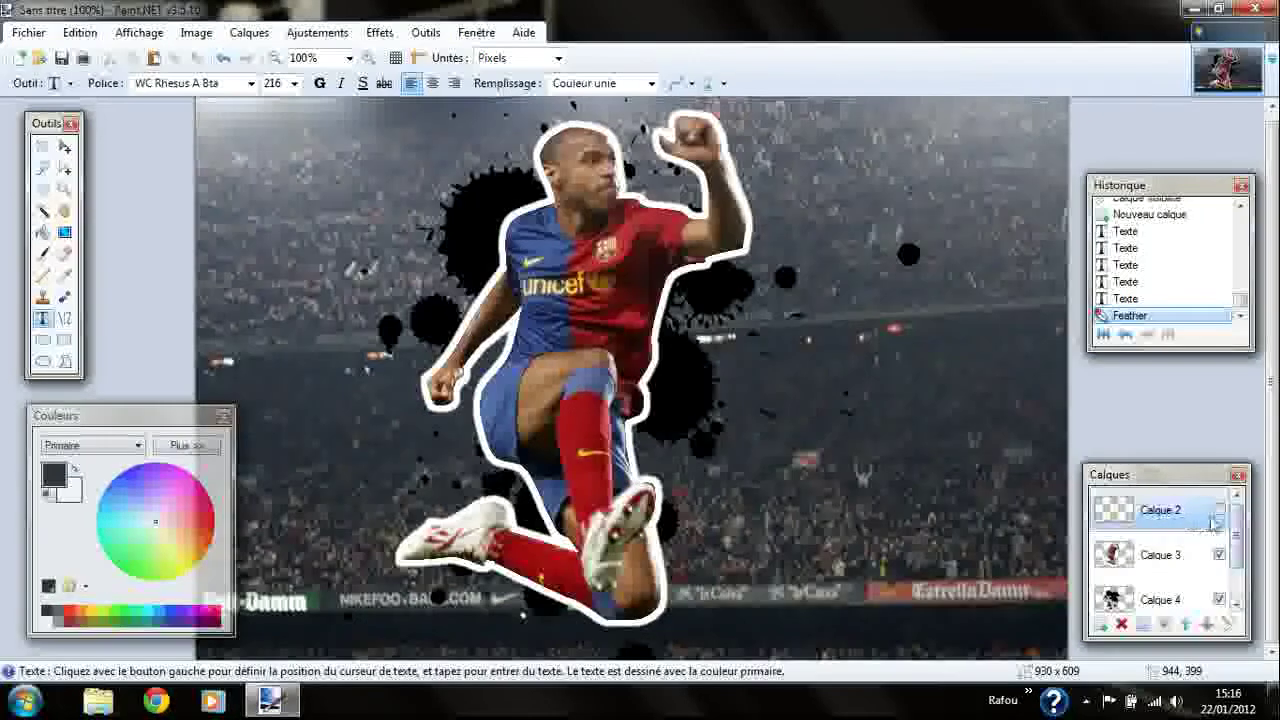
{"action": "left_click", "coordinate": [1219, 509]}
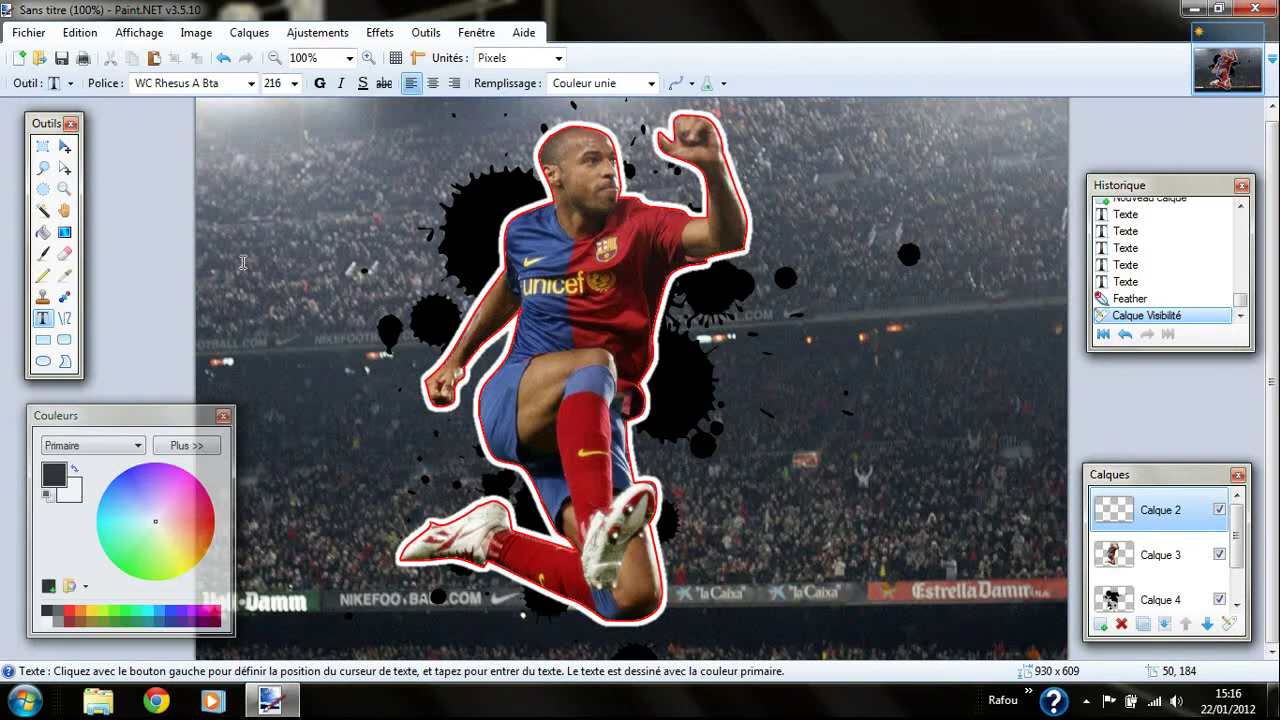
Step: Hide Calque 3, Calque 4 and Arrière-plan, and select the area inside the red outline with the Magic Wand at 50% tolerance
{"action": "left_click", "coordinate": [1219, 554]}
{"action": "scroll", "coordinate": [1219, 575], "scroll_direction": "down", "scroll_amount": 1}
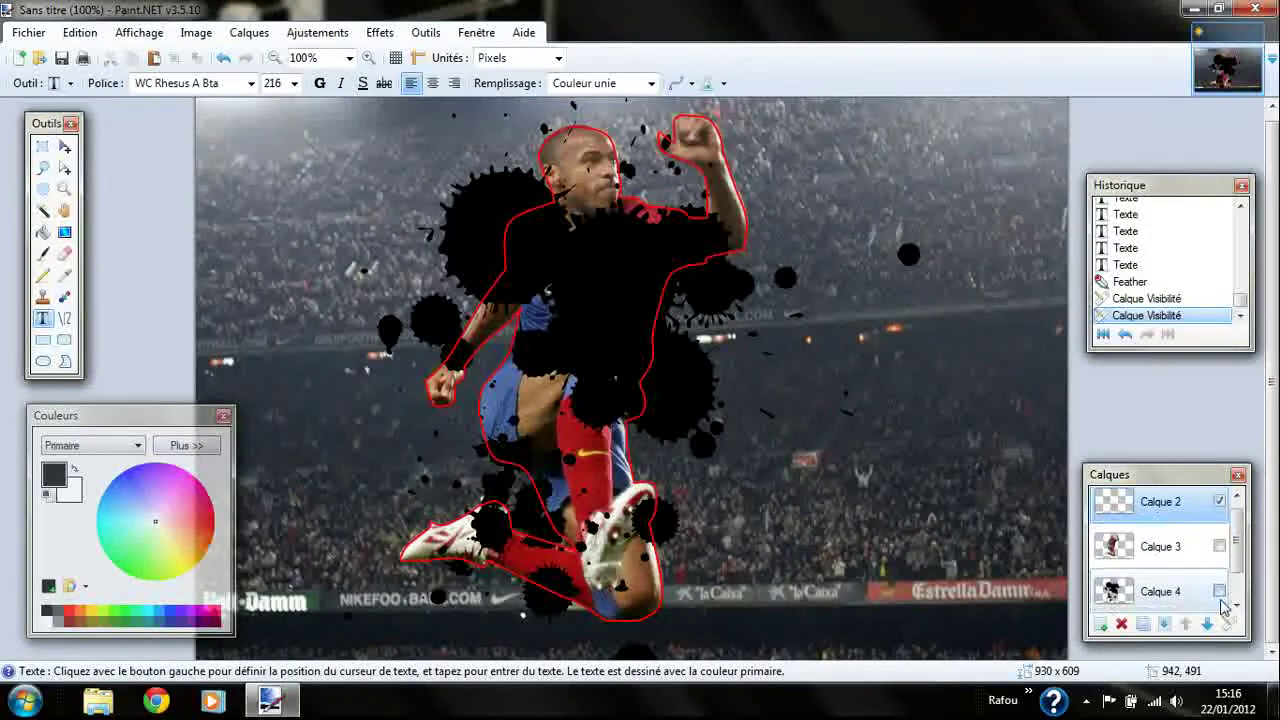
{"action": "left_click", "coordinate": [1219, 591]}
{"action": "scroll", "coordinate": [1238, 578], "scroll_direction": "down", "scroll_amount": 2}
{"action": "left_click", "coordinate": [1219, 591]}
{"action": "scroll", "coordinate": [1225, 565], "scroll_direction": "up", "scroll_amount": 2}
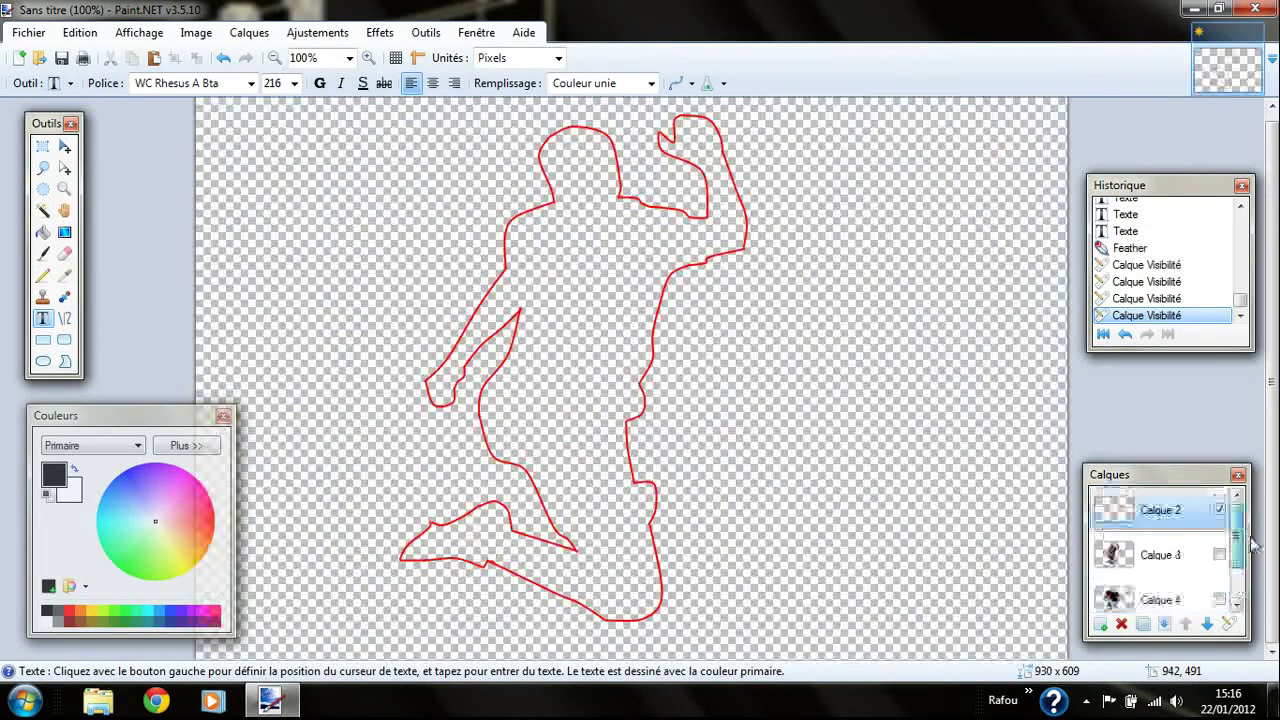
{"action": "left_click", "coordinate": [42, 210]}
{"action": "left_click", "coordinate": [622, 310]}
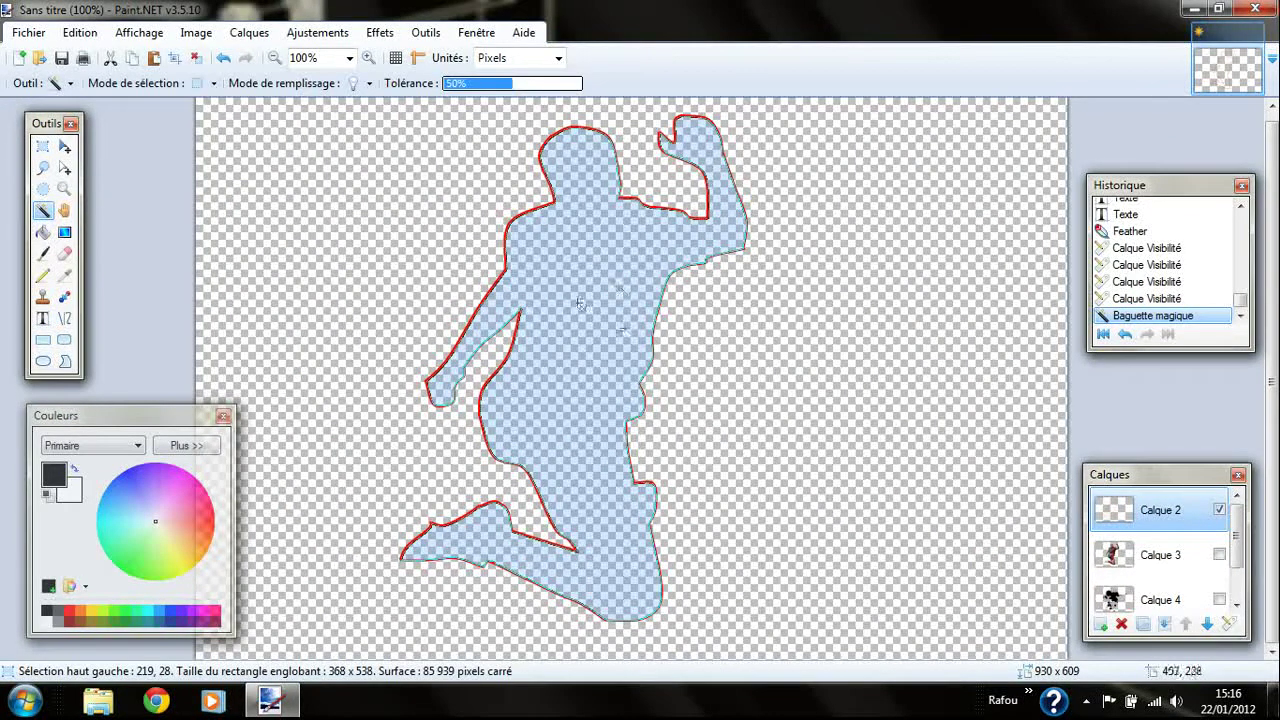
Step: Hide Calque 2 and show Calque 3, Calque 4 and Arrière-plan again, keeping the player-shaped selection
{"action": "left_click", "coordinate": [1220, 510]}
{"action": "scroll", "coordinate": [1241, 531], "scroll_direction": "down", "scroll_amount": 1}
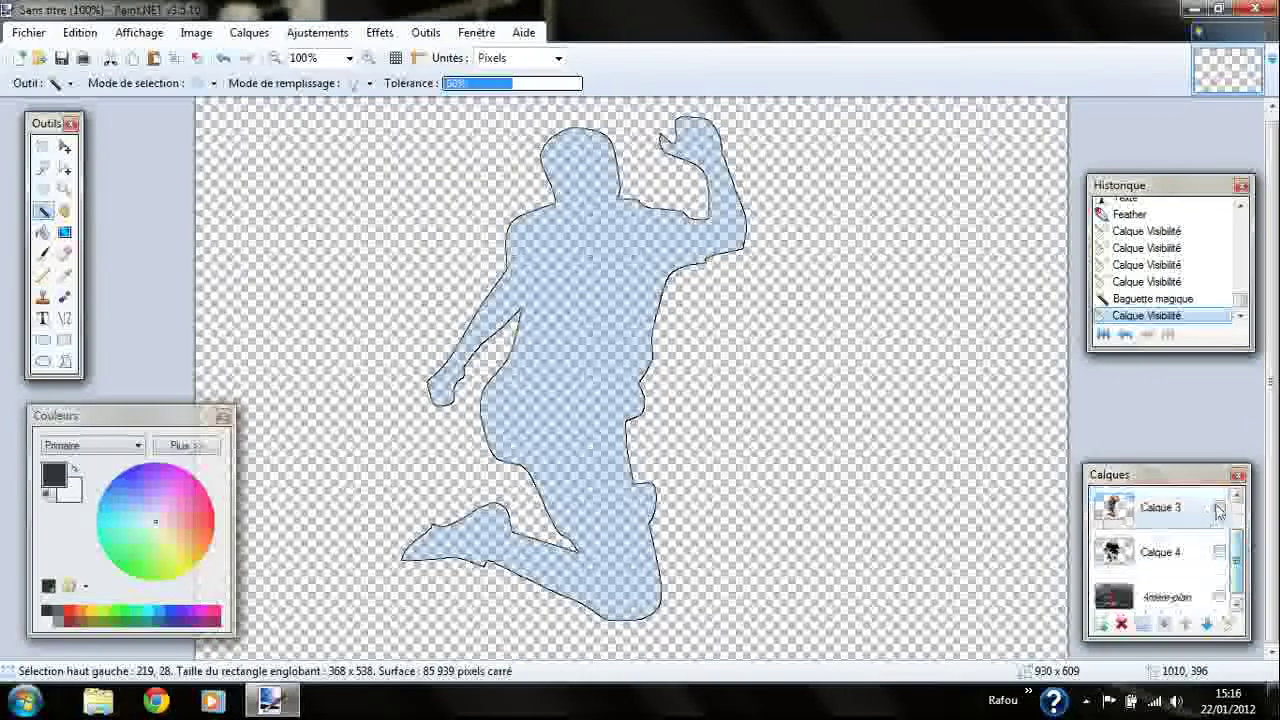
{"action": "left_click", "coordinate": [1219, 510]}
{"action": "left_click", "coordinate": [1219, 555]}
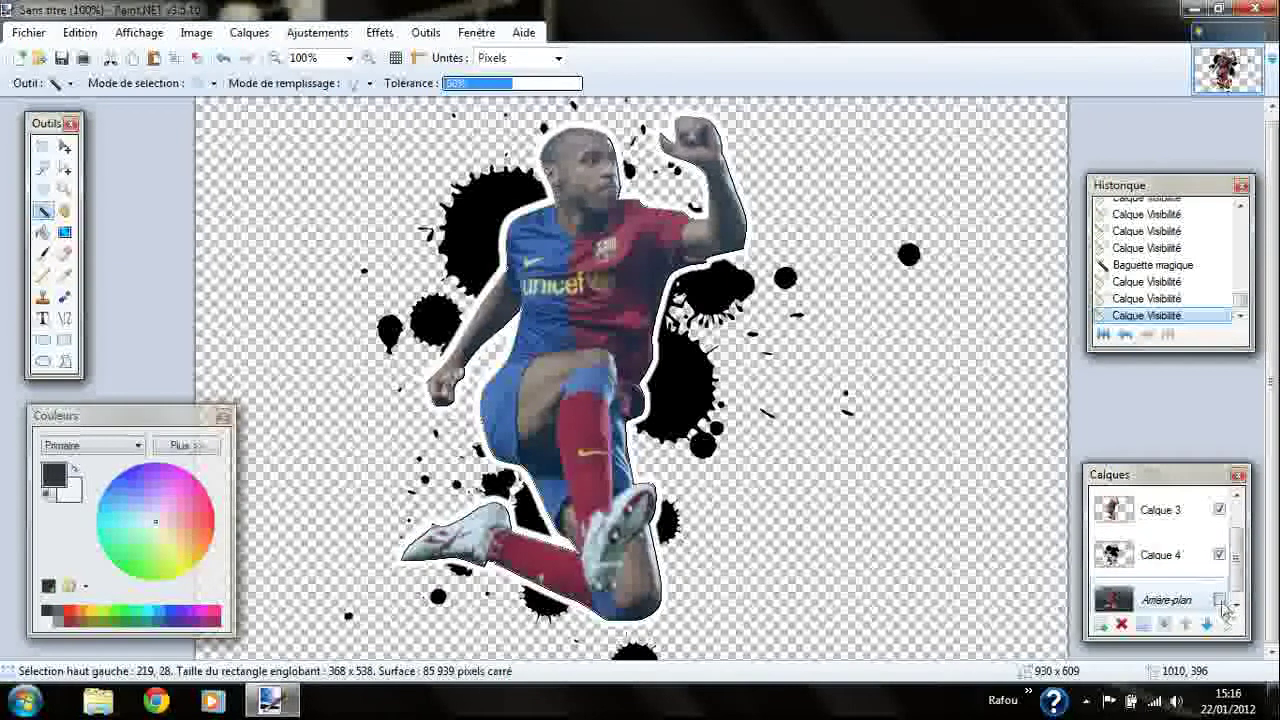
{"action": "left_click", "coordinate": [1219, 600]}
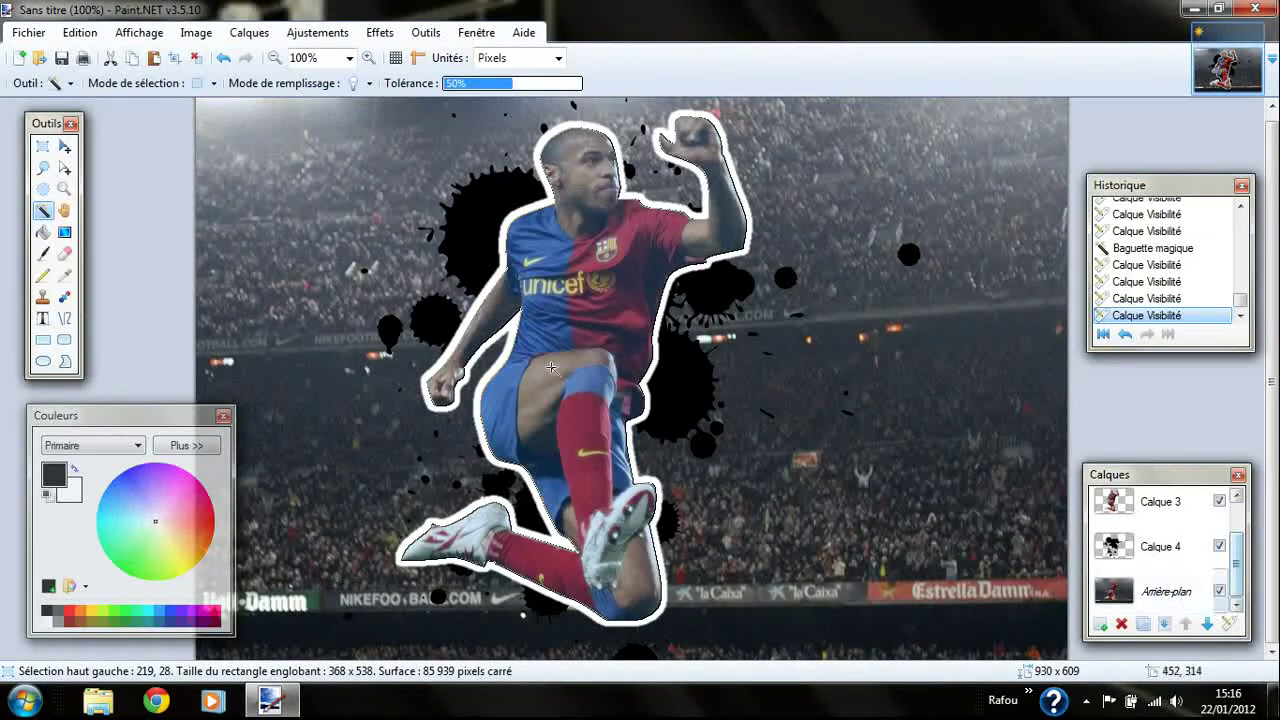
Step: Erase the selected player silhouette from Arrière-plan, and check the cut-out by temporarily hiding Calque 3 and Calque 4
{"action": "left_click", "coordinate": [1150, 598]}
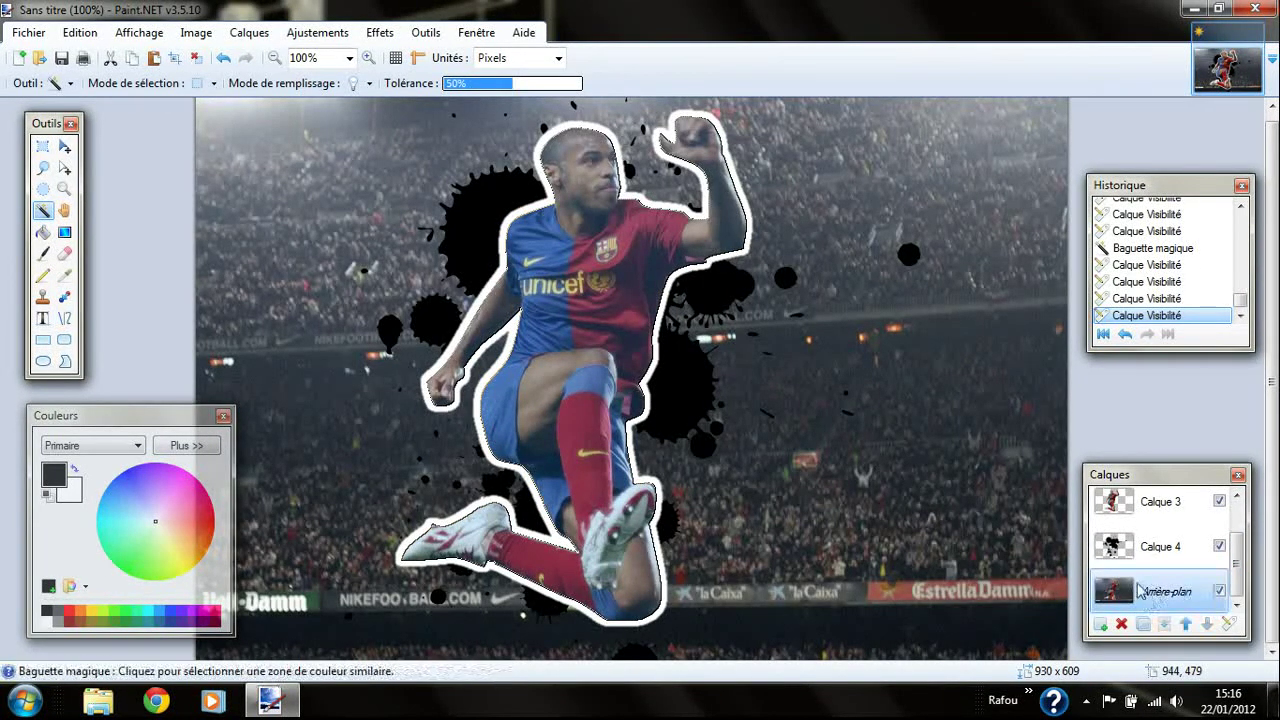
{"action": "key", "text": "ctrl+d"}
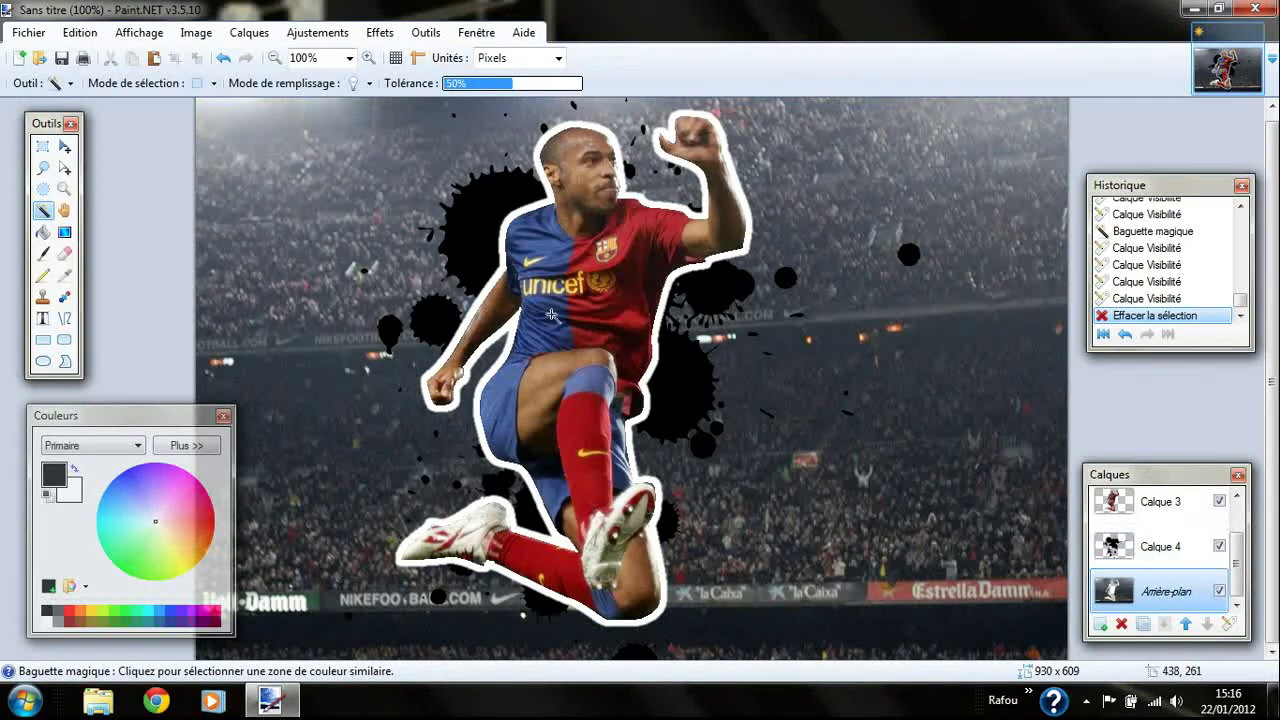
{"action": "left_click", "coordinate": [1219, 548]}
{"action": "left_click", "coordinate": [1219, 508]}
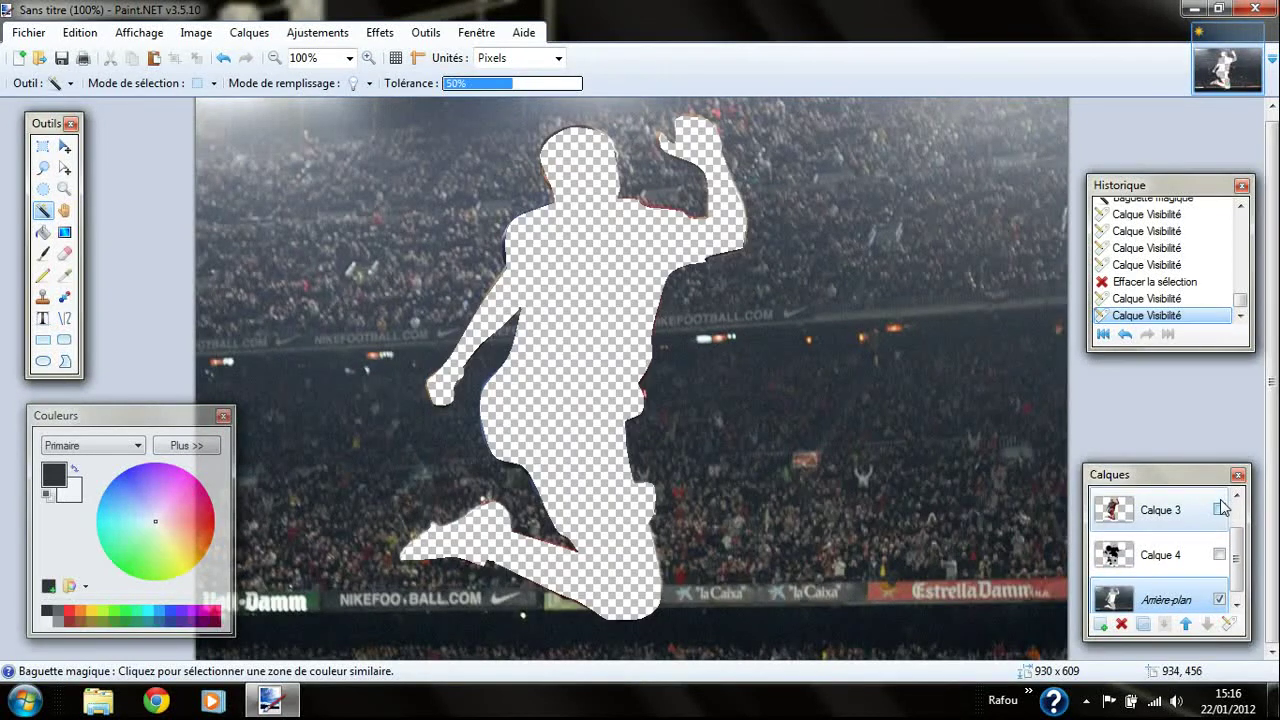
{"action": "left_click", "coordinate": [1219, 510]}
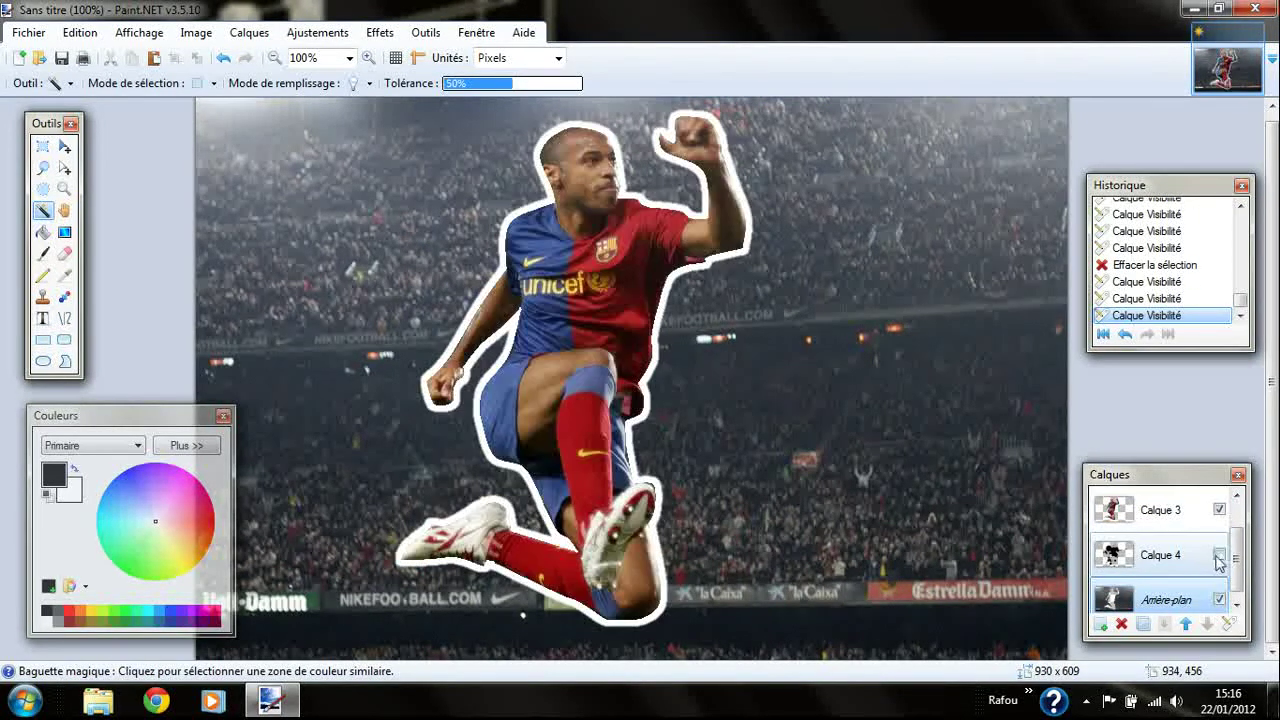
{"action": "left_click", "coordinate": [1219, 554]}
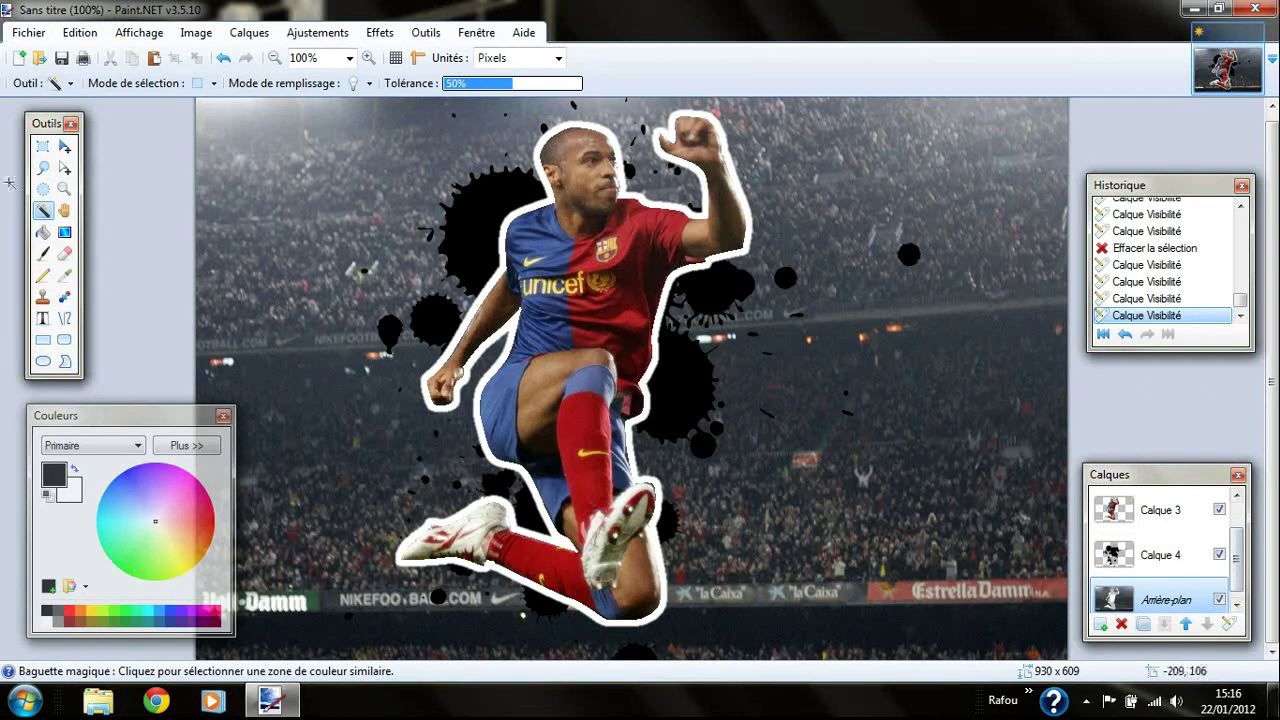
Step: Apply a centred motion blur to the Arrière-plan stadium photo with an angle of 180 and a distance of 10
{"action": "left_click", "coordinate": [378, 33]}
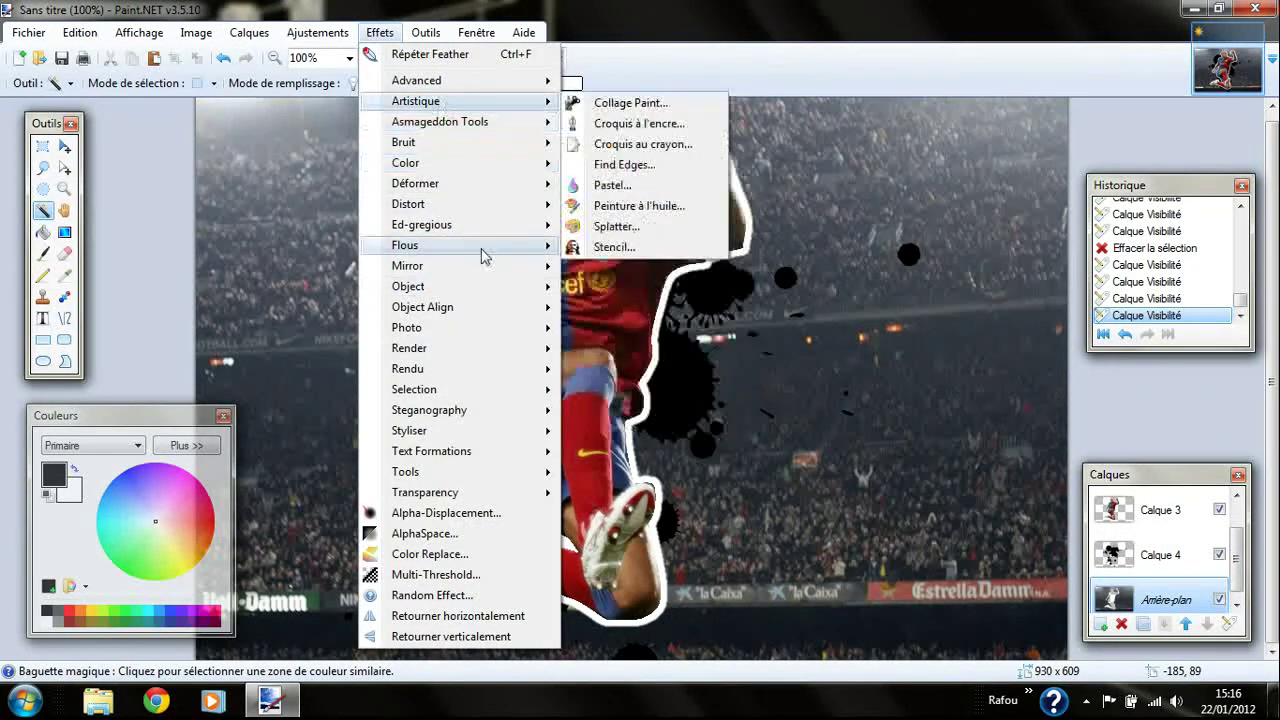
{"action": "mouse_move", "coordinate": [476, 311]}
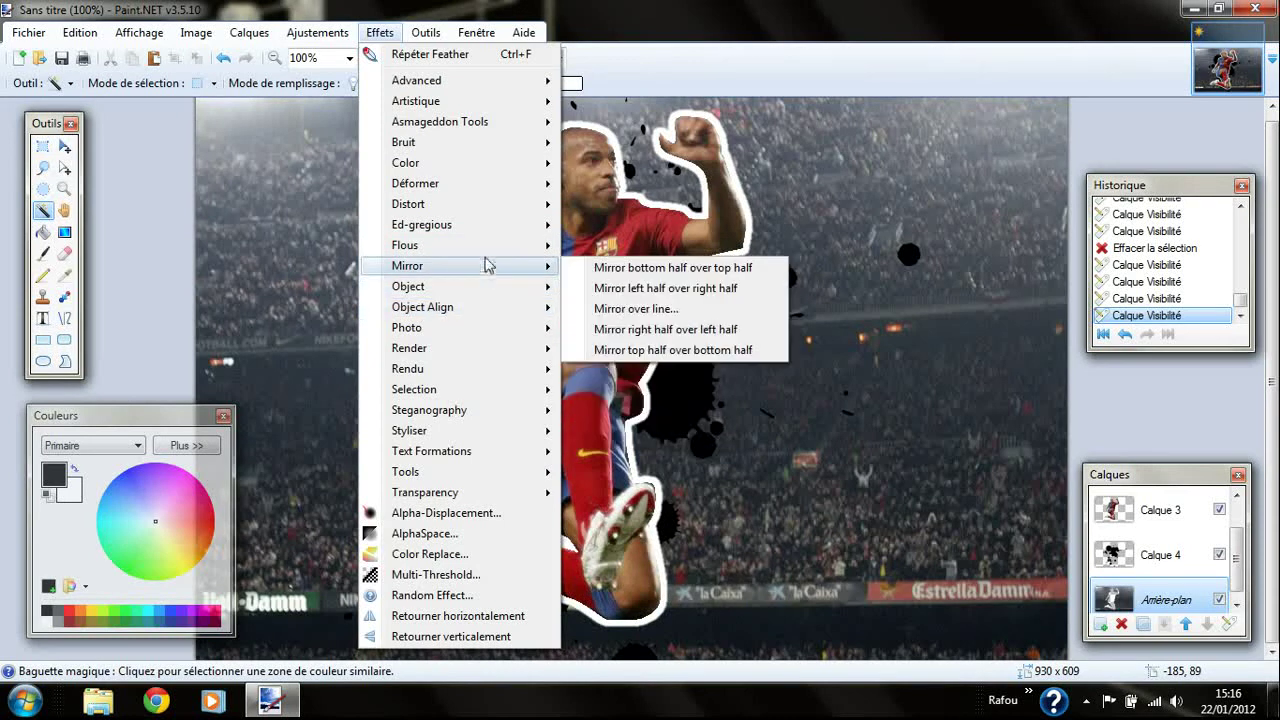
{"action": "mouse_move", "coordinate": [478, 204]}
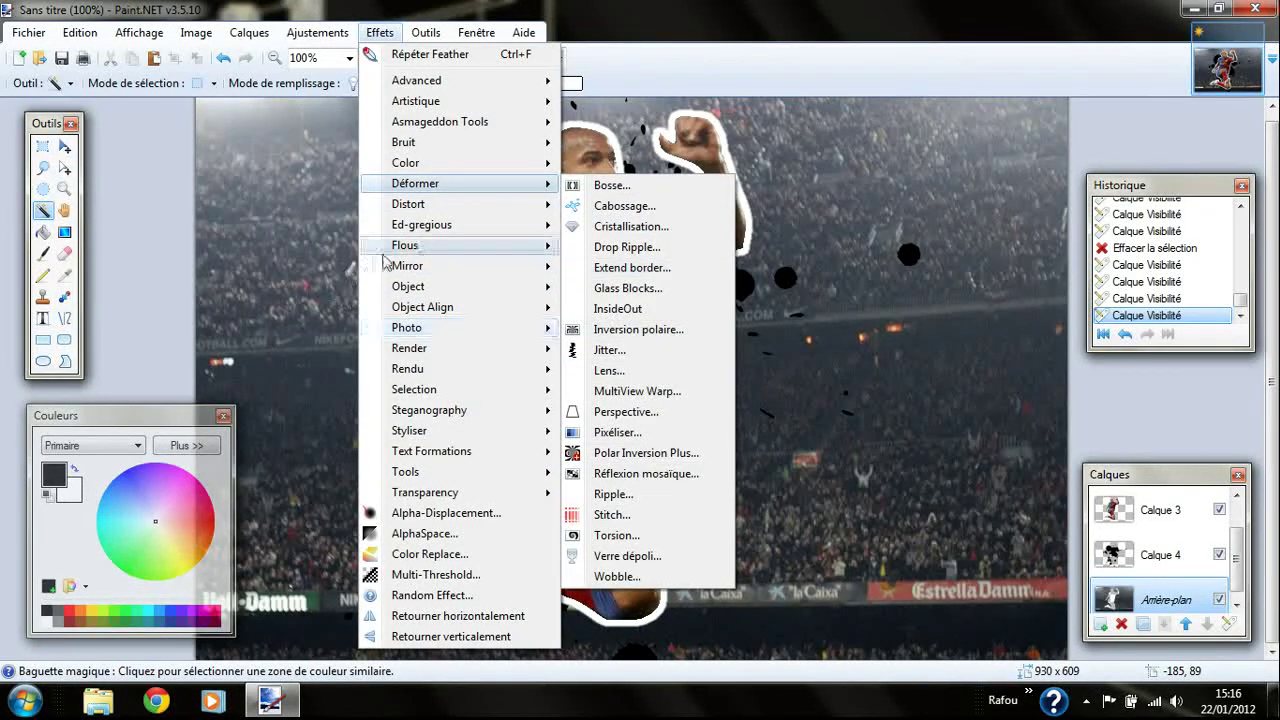
{"action": "mouse_move", "coordinate": [476, 250]}
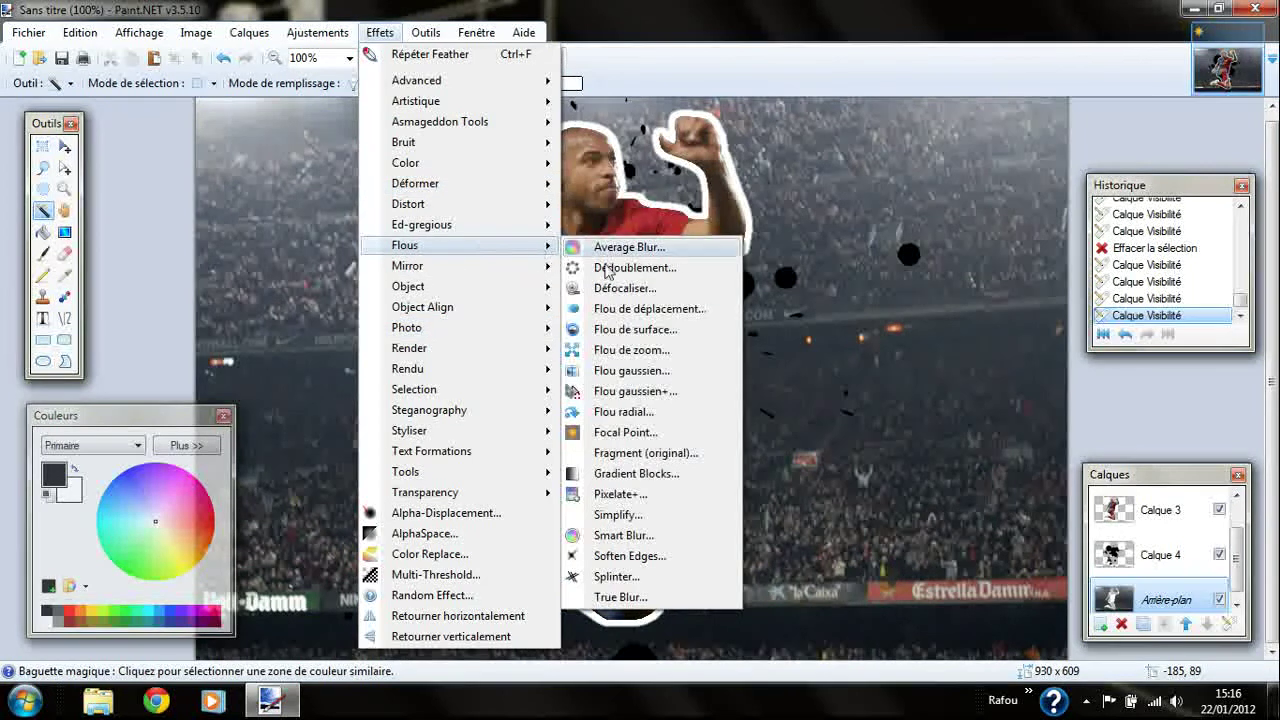
{"action": "left_click", "coordinate": [668, 309]}
{"action": "left_click_drag", "start_coordinate": [634, 243], "coordinate": [984, 179]}
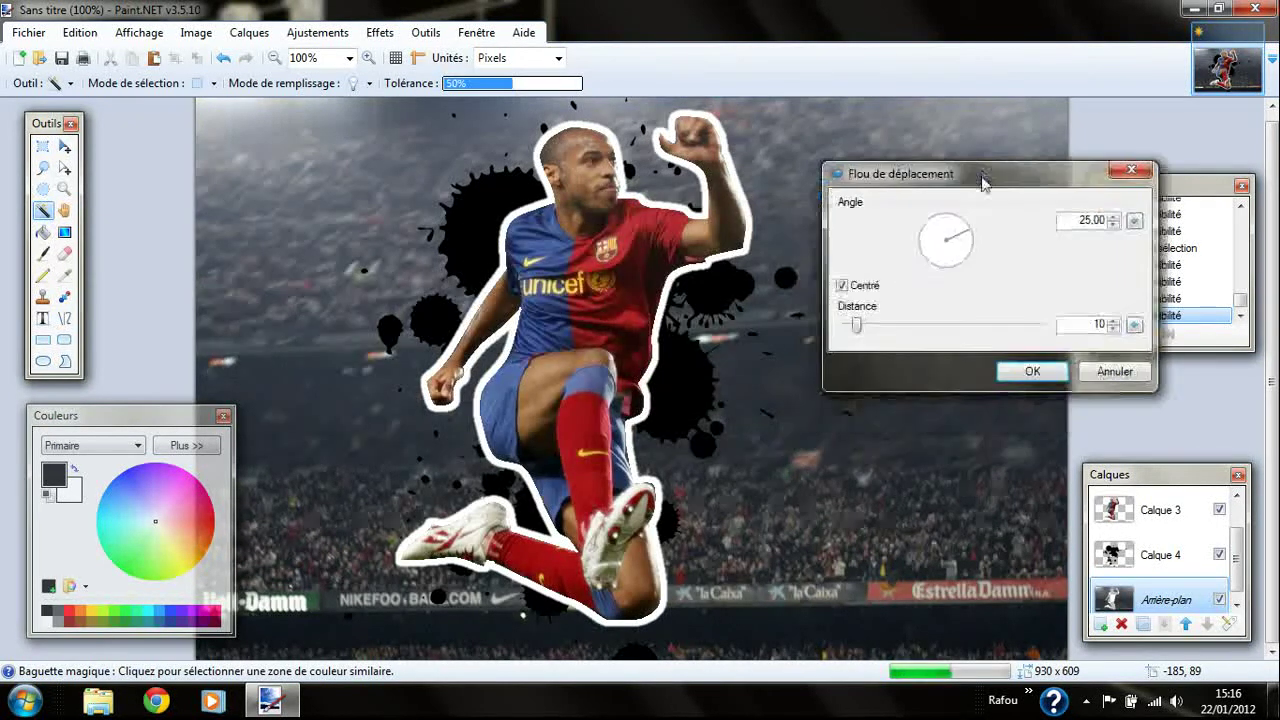
{"action": "left_click", "coordinate": [935, 248]}
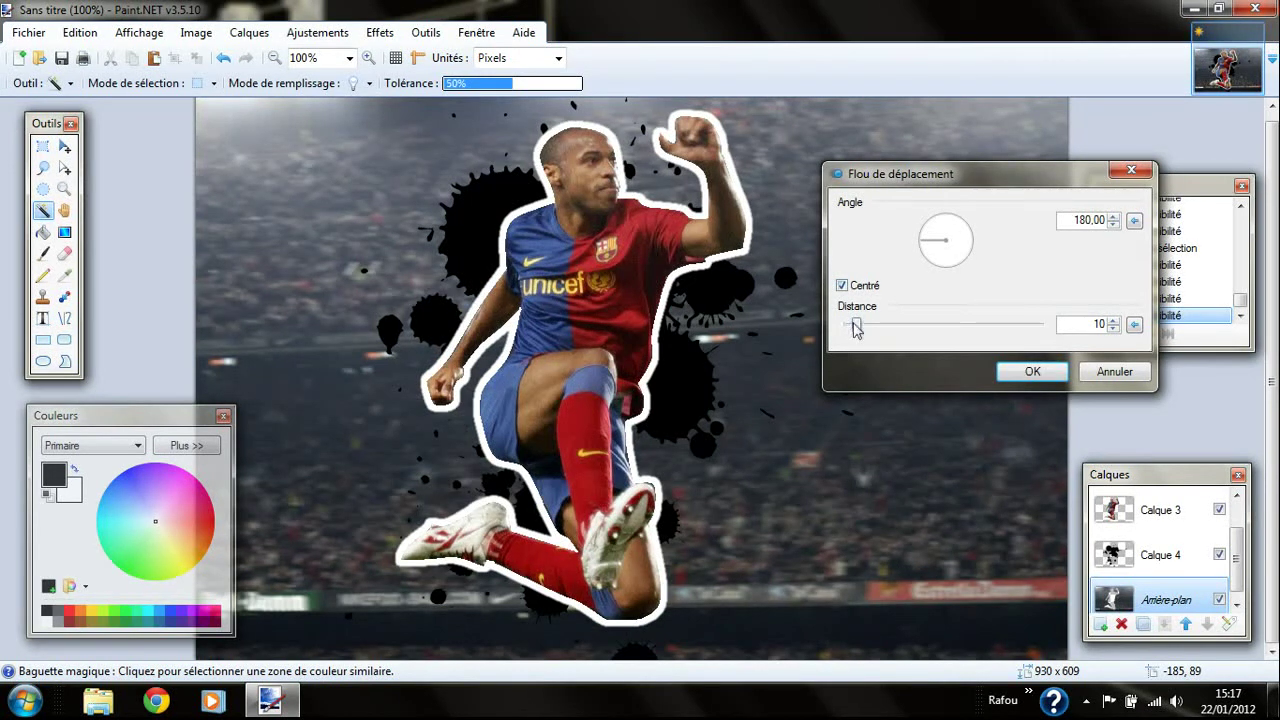
{"action": "left_click_drag", "start_coordinate": [856, 330], "coordinate": [889, 331]}
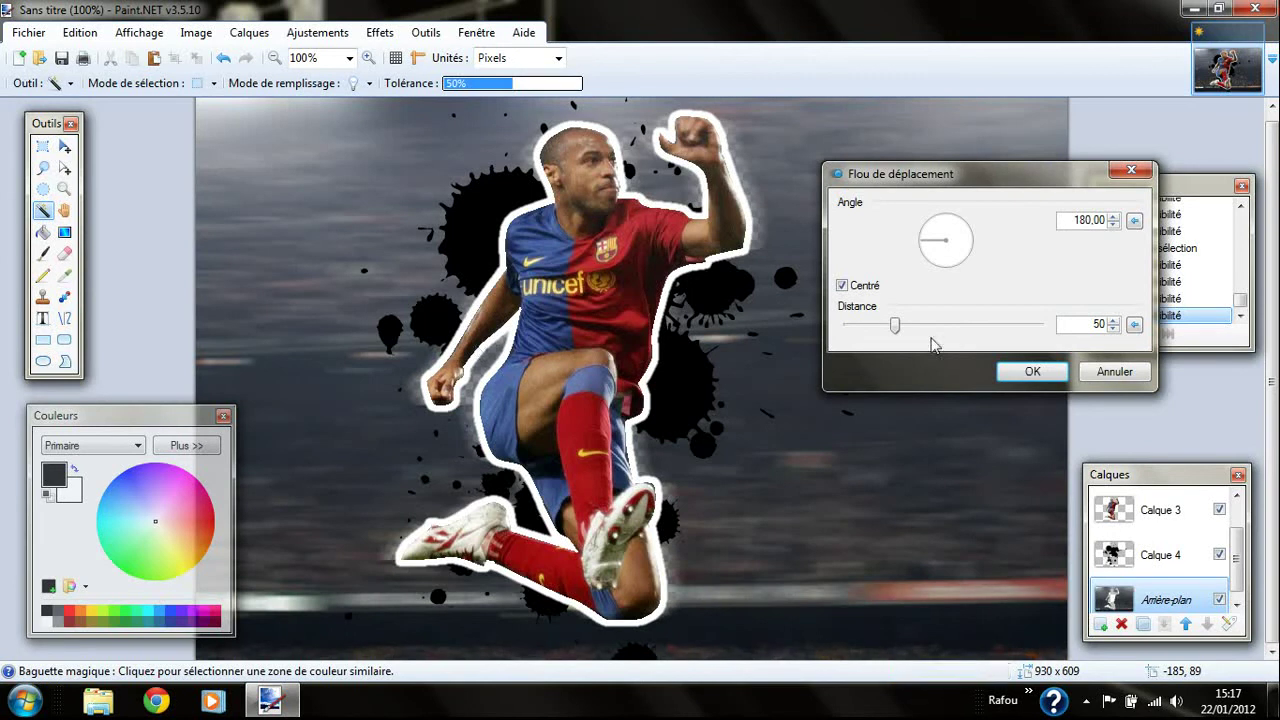
{"action": "left_click_drag", "start_coordinate": [896, 326], "coordinate": [857, 328]}
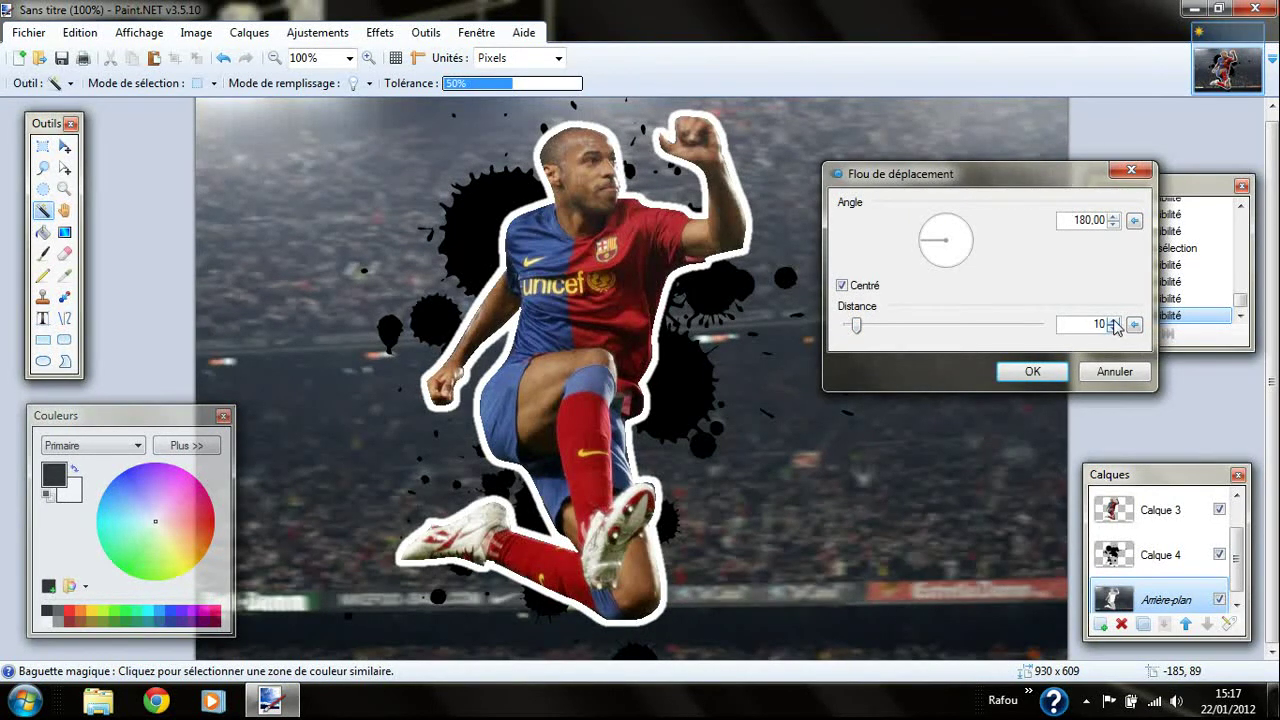
{"action": "left_click", "coordinate": [1030, 372]}
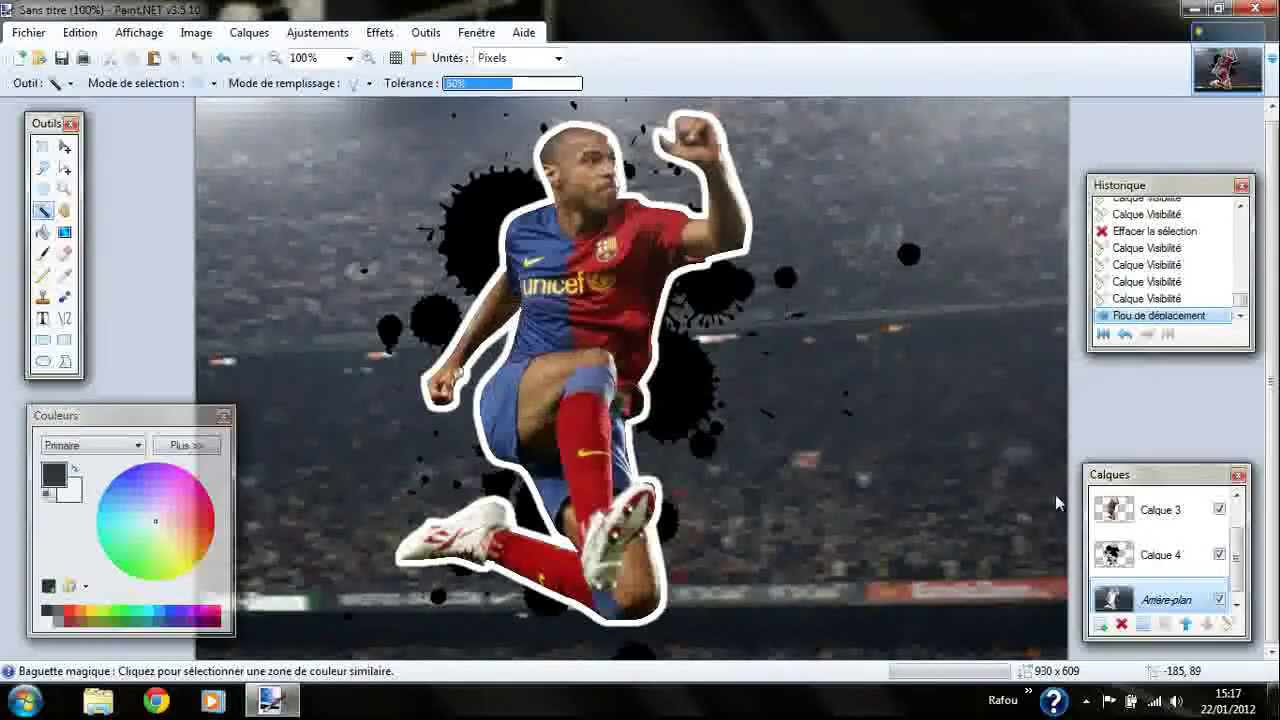
{"action": "left_click", "coordinate": [1166, 555]}
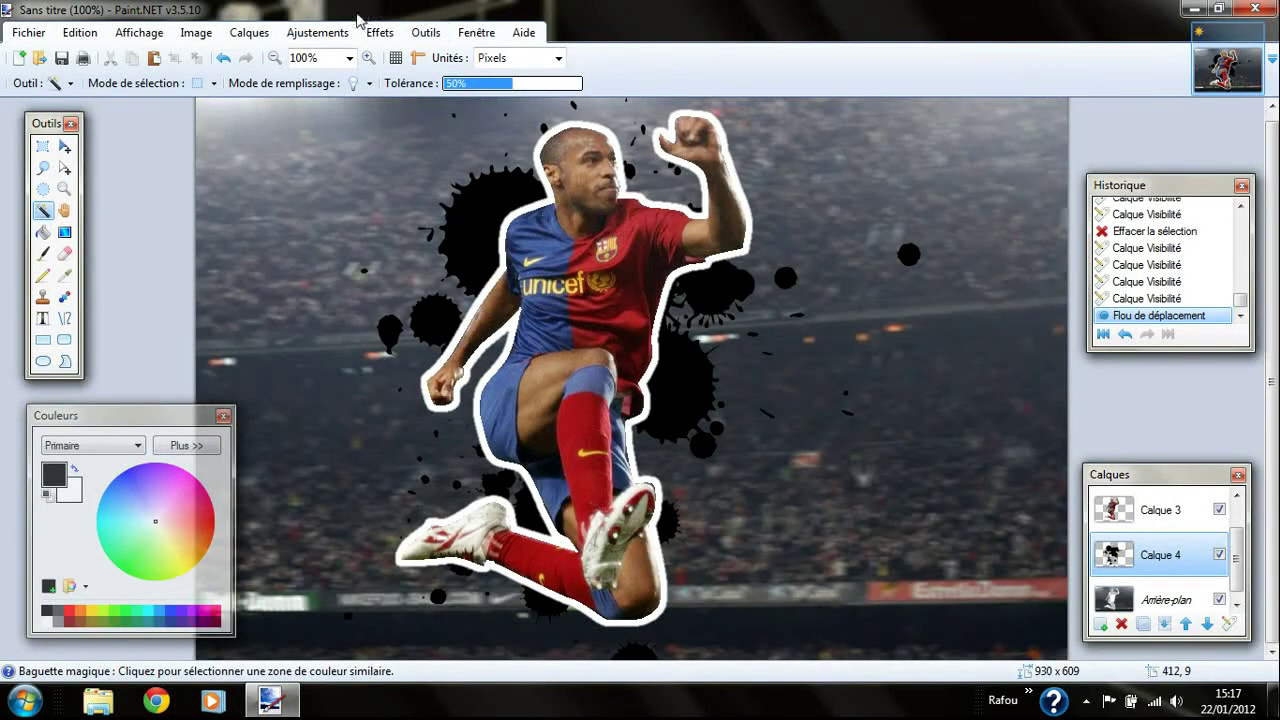
{"action": "left_click", "coordinate": [380, 32]}
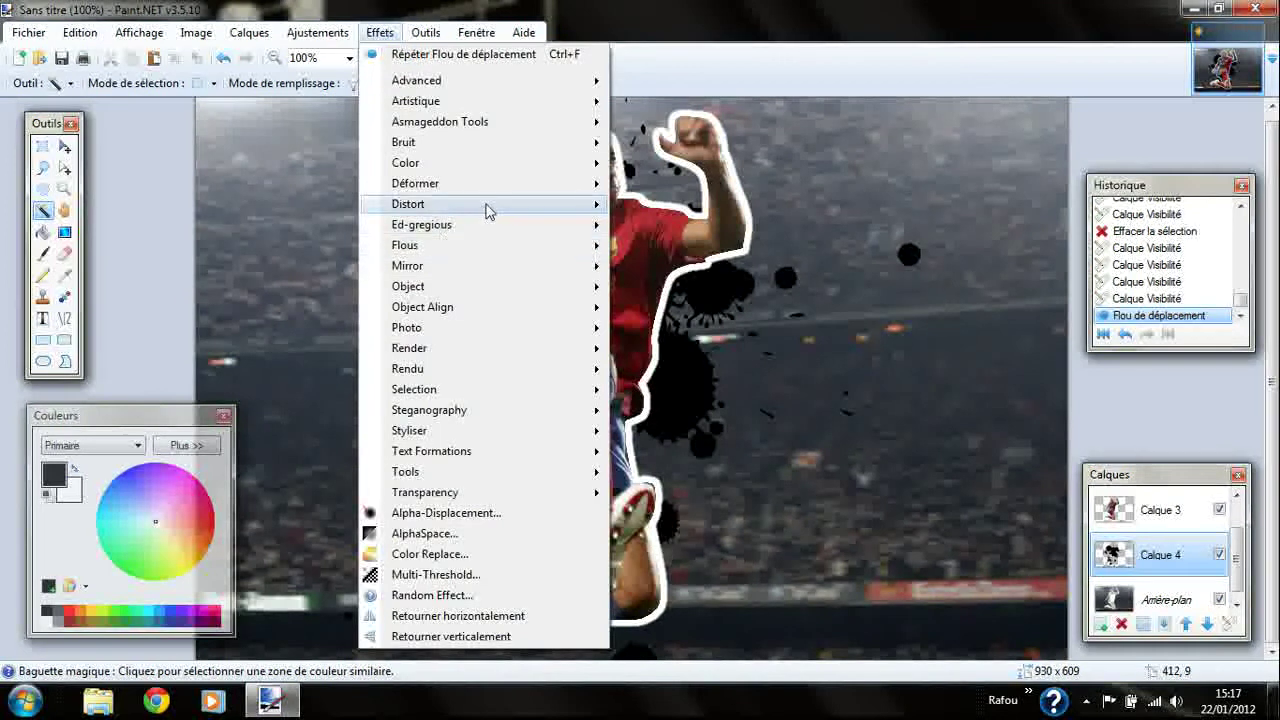
{"action": "mouse_move", "coordinate": [608, 207]}
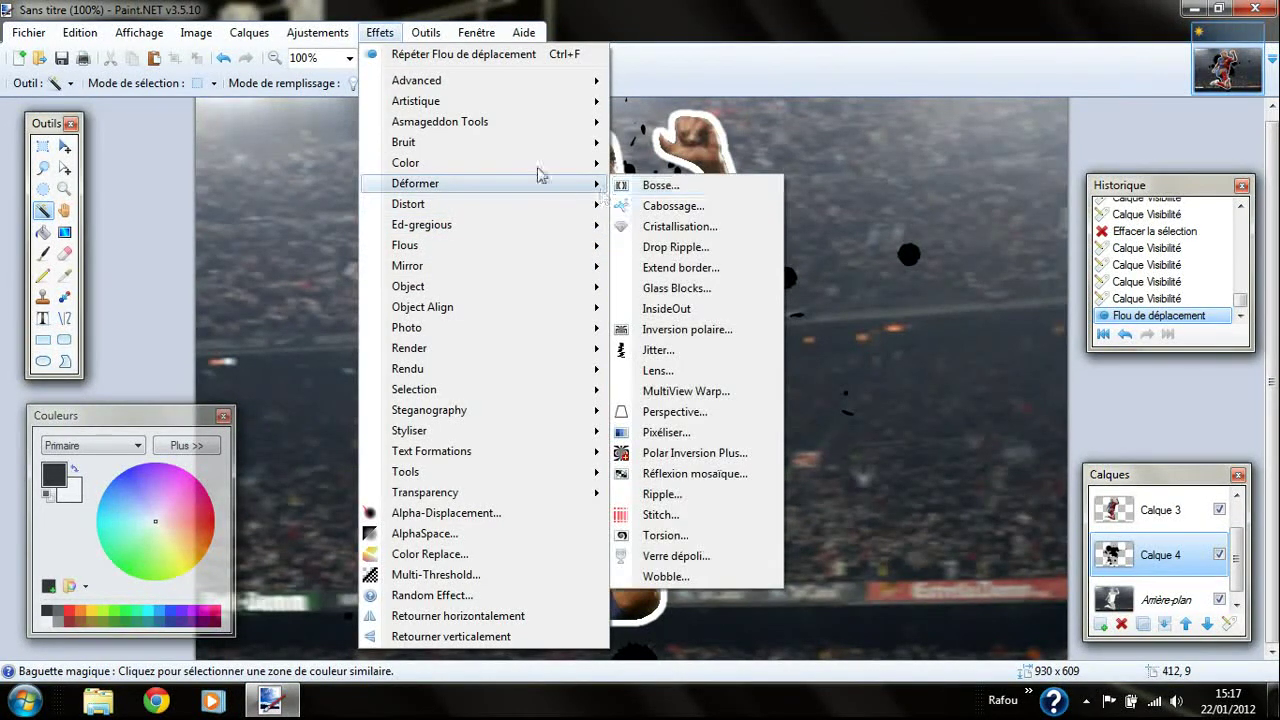
{"action": "mouse_move", "coordinate": [509, 250]}
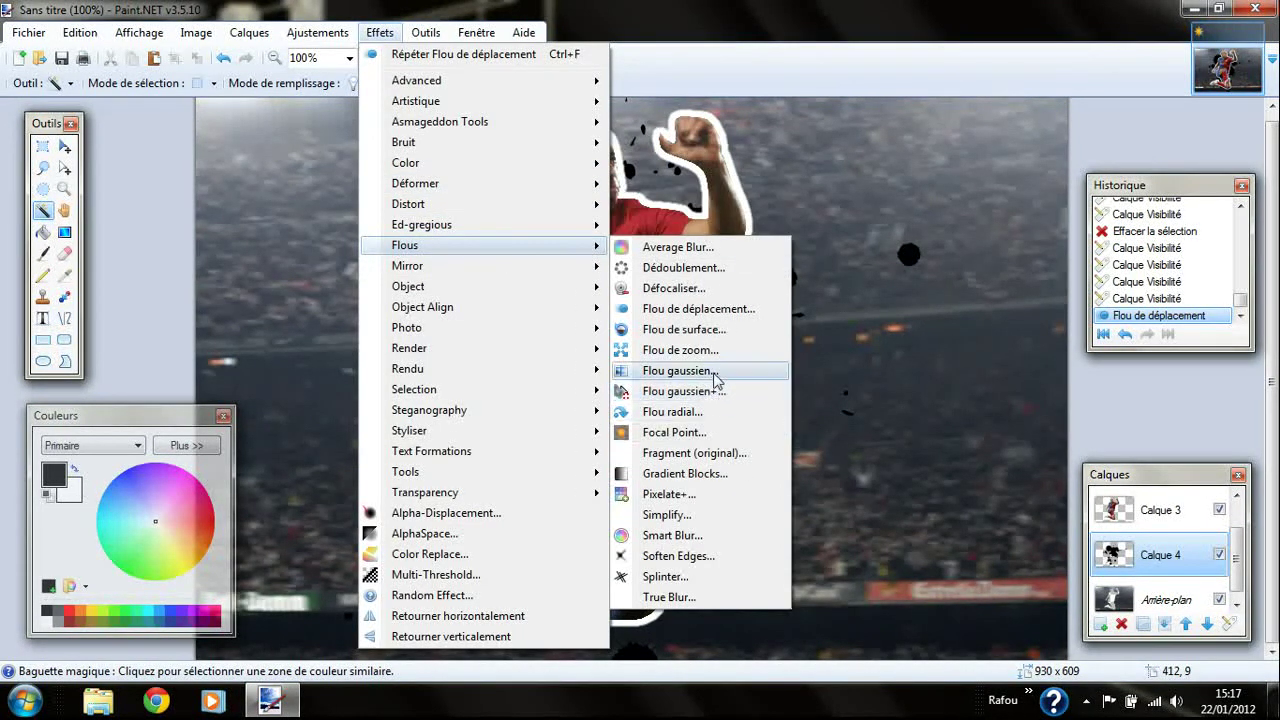
{"action": "left_click", "coordinate": [677, 310]}
{"action": "left_click_drag", "start_coordinate": [1150, 195], "coordinate": [985, 149]}
{"action": "left_click", "coordinate": [1053, 303]}
{"action": "left_click", "coordinate": [1053, 304]}
{"action": "left_click", "coordinate": [1053, 304]}
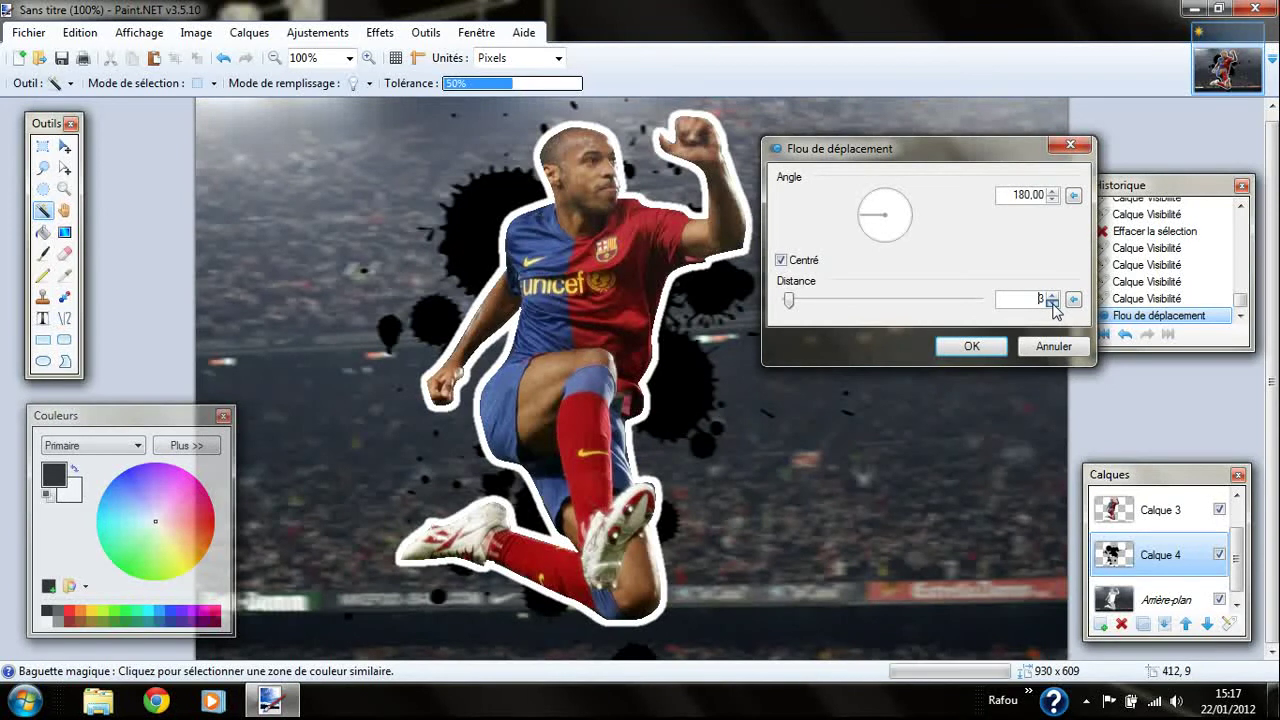
{"action": "left_click", "coordinate": [1053, 346]}
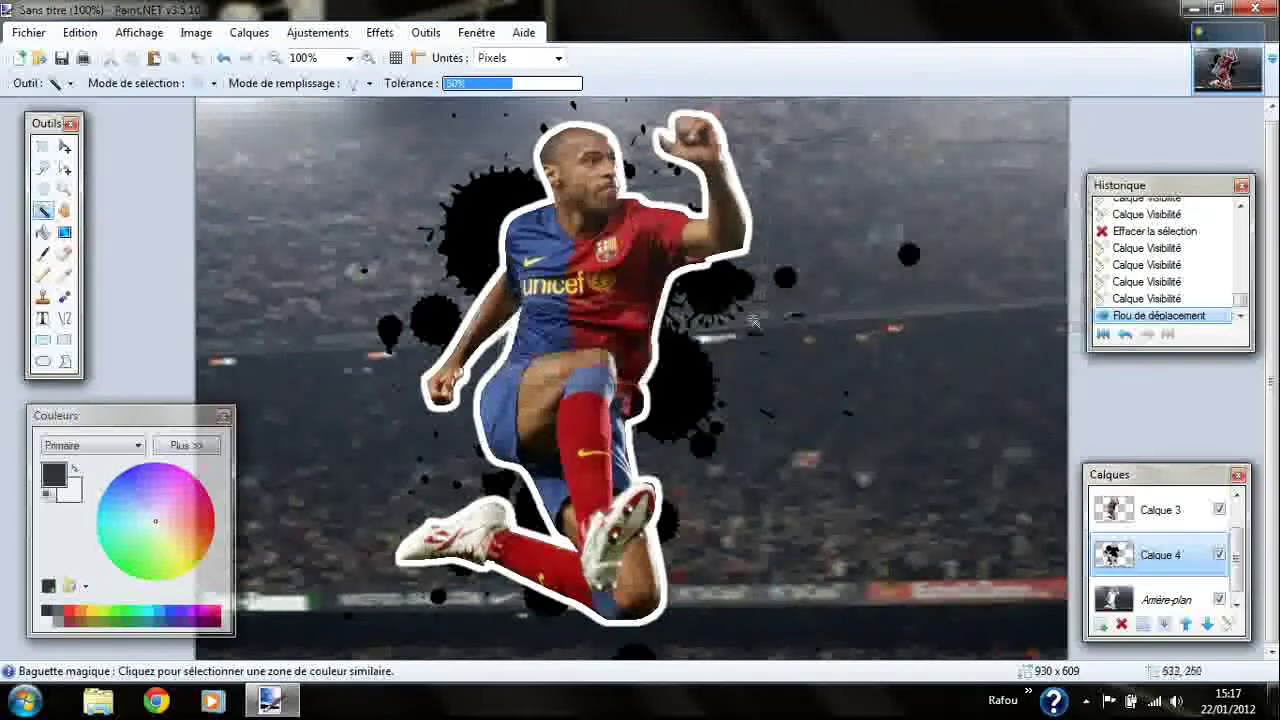
Step: Flatten all the layers of the image into a single background layer
{"action": "mouse_move", "coordinate": [1246, 560]}
{"action": "left_mouse_down"}
{"action": "mouse_move", "coordinate": [1249, 522]}
{"action": "mouse_move", "coordinate": [1247, 575]}
{"action": "mouse_move", "coordinate": [1246, 550]}
{"action": "left_mouse_up"}
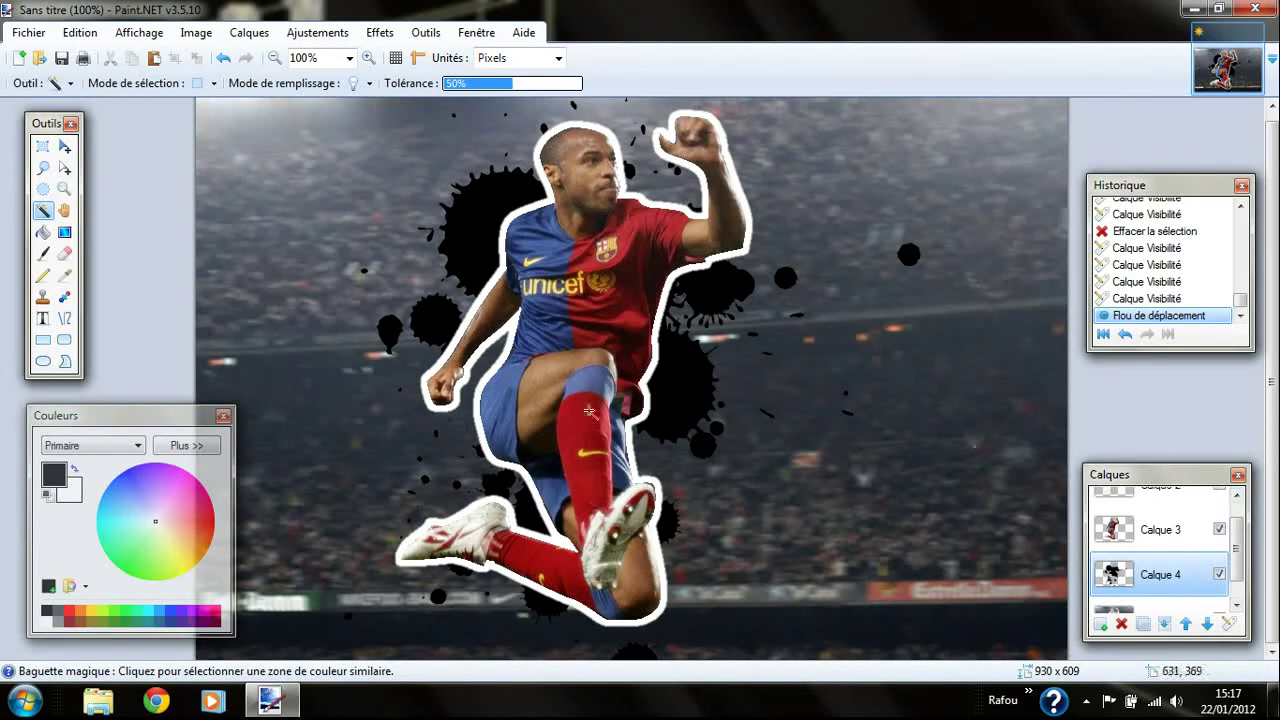
{"action": "key", "text": "s"}
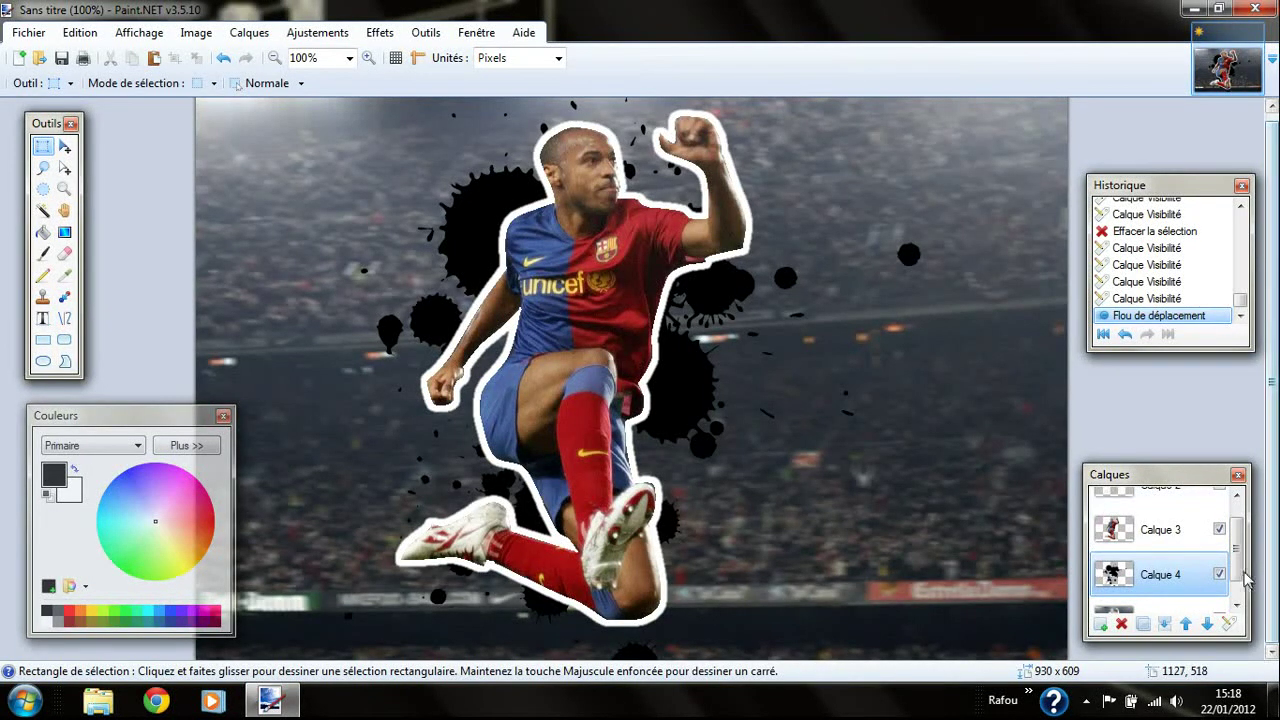
{"action": "scroll", "coordinate": [1245, 578], "scroll_direction": "down", "scroll_amount": 2}
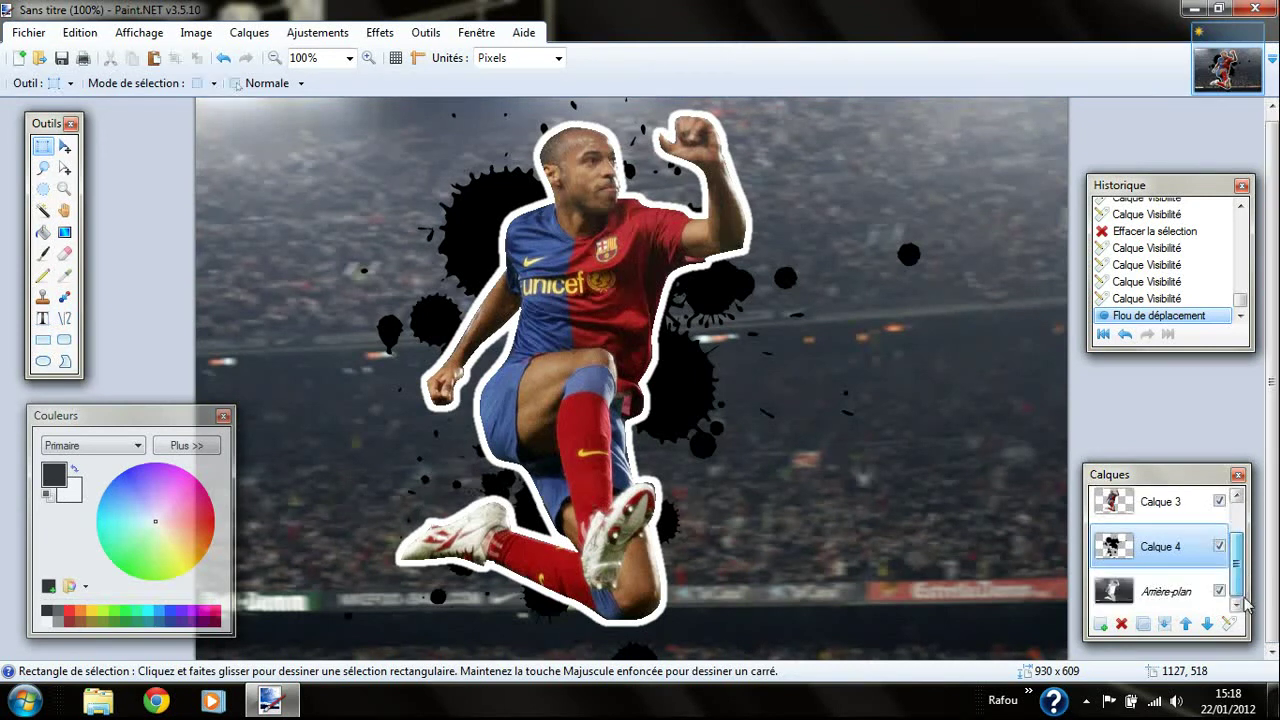
{"action": "left_click", "coordinate": [63, 38]}
{"action": "left_click", "coordinate": [82, 36]}
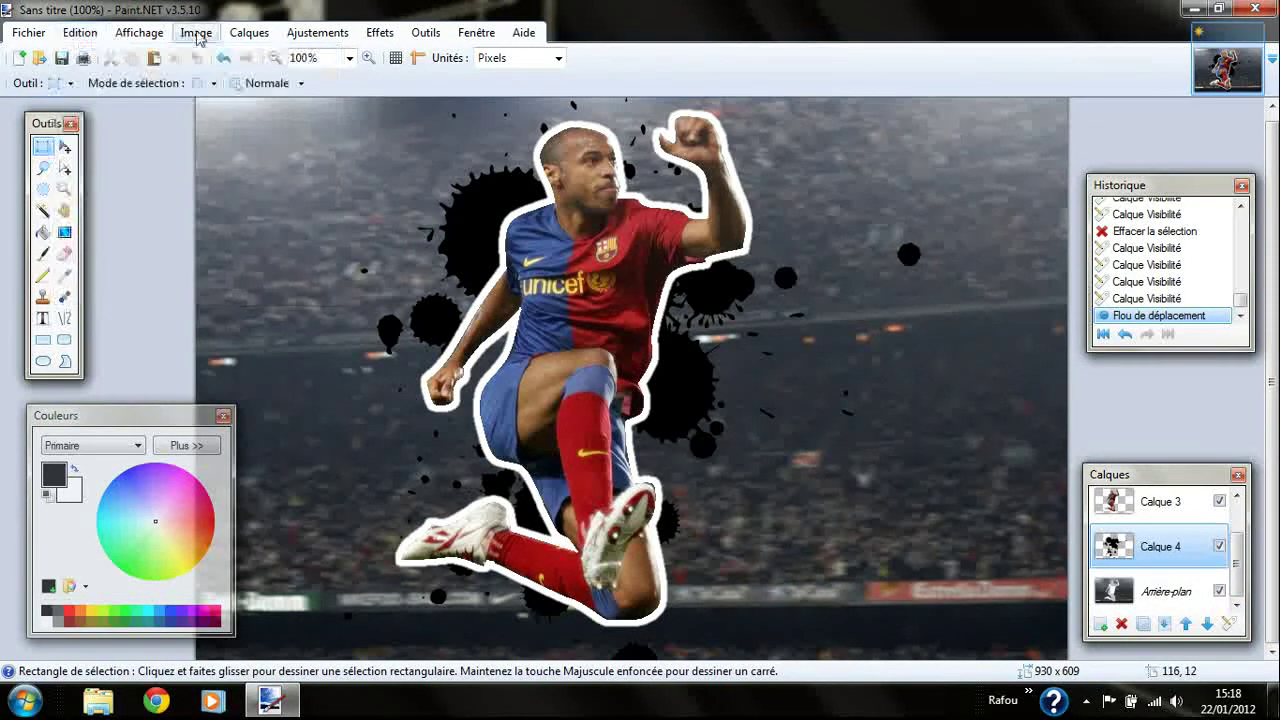
{"action": "left_click", "coordinate": [138, 36]}
{"action": "left_click", "coordinate": [196, 33]}
{"action": "left_click", "coordinate": [196, 34]}
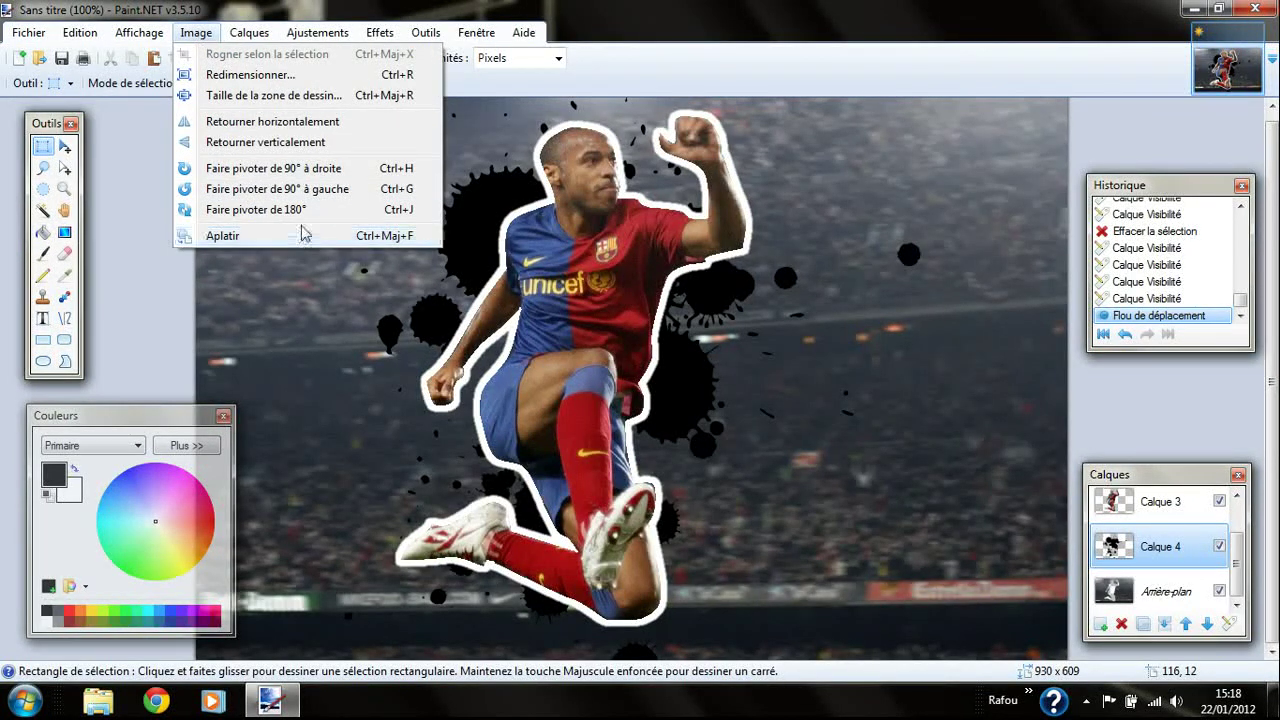
{"action": "left_click", "coordinate": [335, 237]}
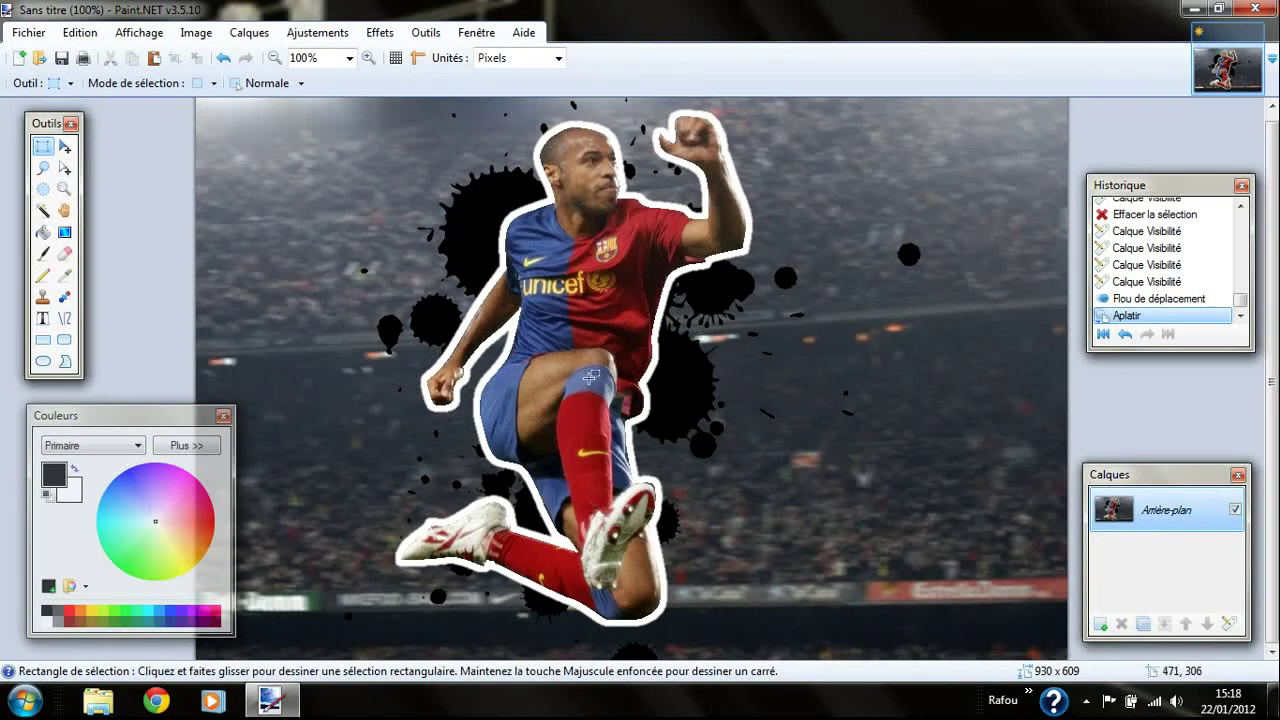
Step: Rearrange the Couleurs, Outils, Historique and Calques windows outward towards the edges of the workspace
{"action": "left_click_drag", "start_coordinate": [166, 420], "coordinate": [136, 446]}
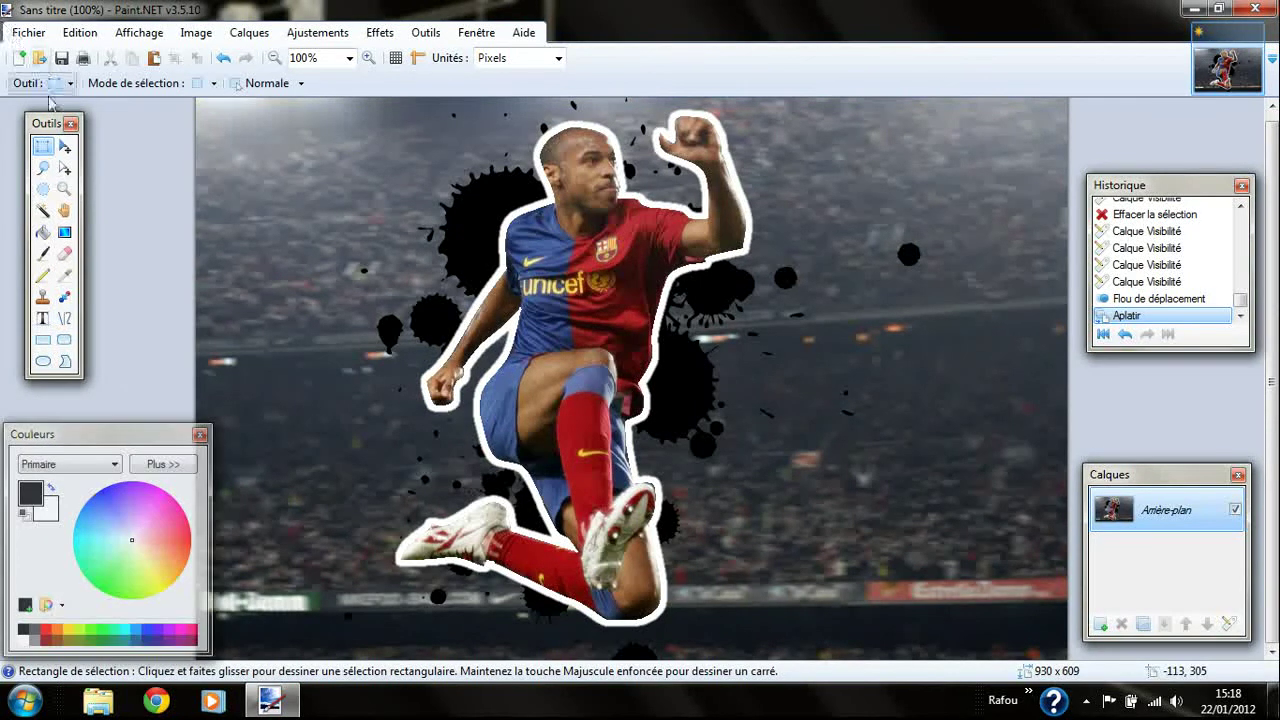
{"action": "left_click_drag", "start_coordinate": [56, 124], "coordinate": [35, 113]}
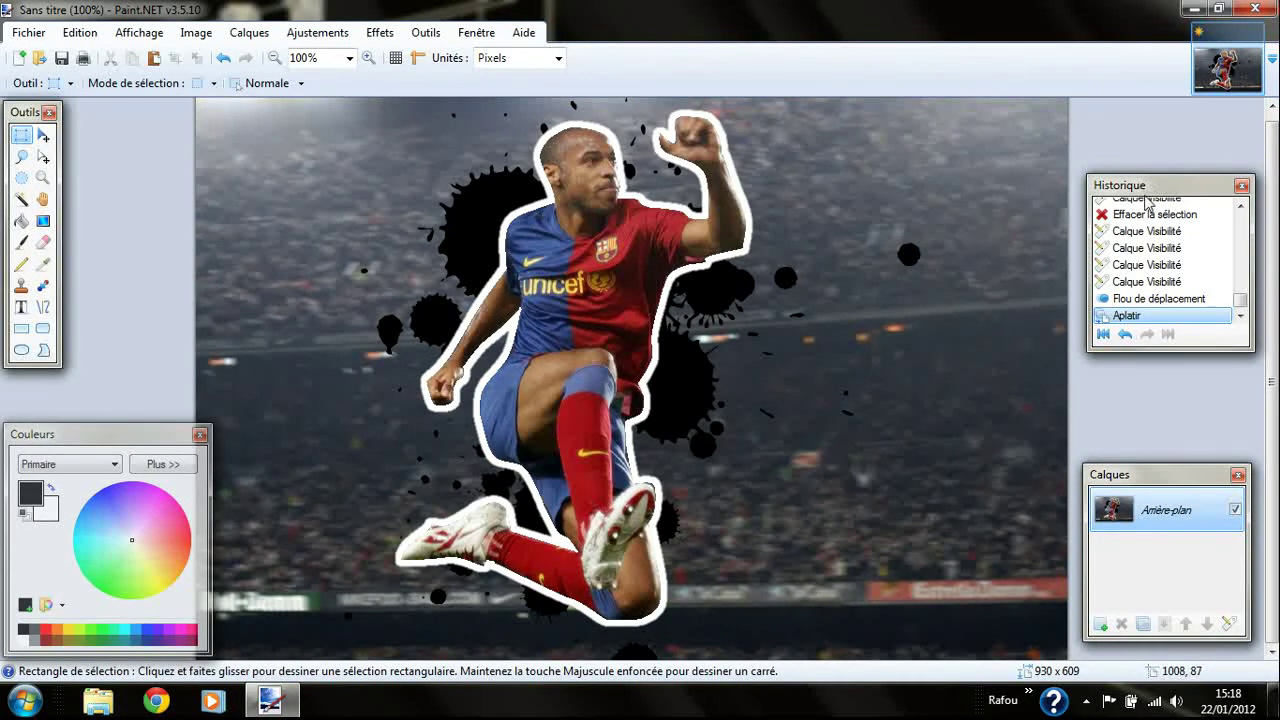
{"action": "left_click_drag", "start_coordinate": [1160, 193], "coordinate": [1172, 112]}
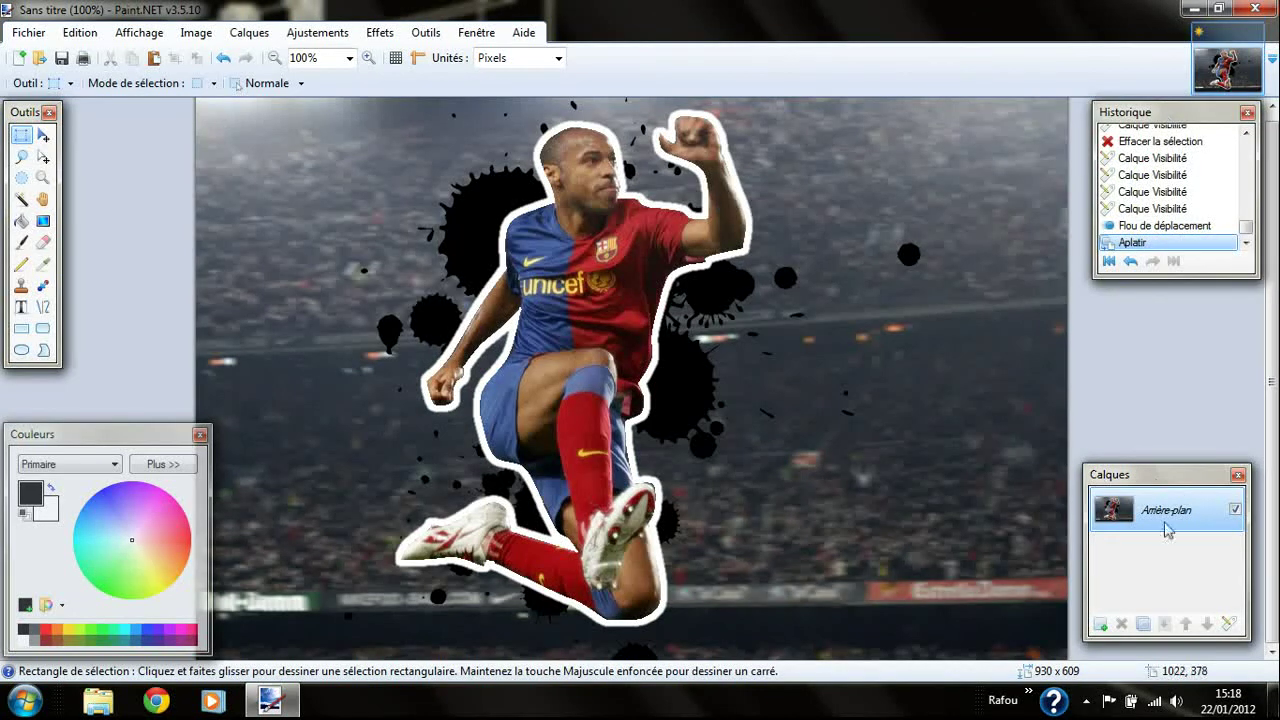
{"action": "mouse_move", "coordinate": [1187, 483]}
{"action": "left_mouse_down"}
{"action": "mouse_move", "coordinate": [1197, 525]}
{"action": "mouse_move", "coordinate": [1197, 498]}
{"action": "left_mouse_up"}
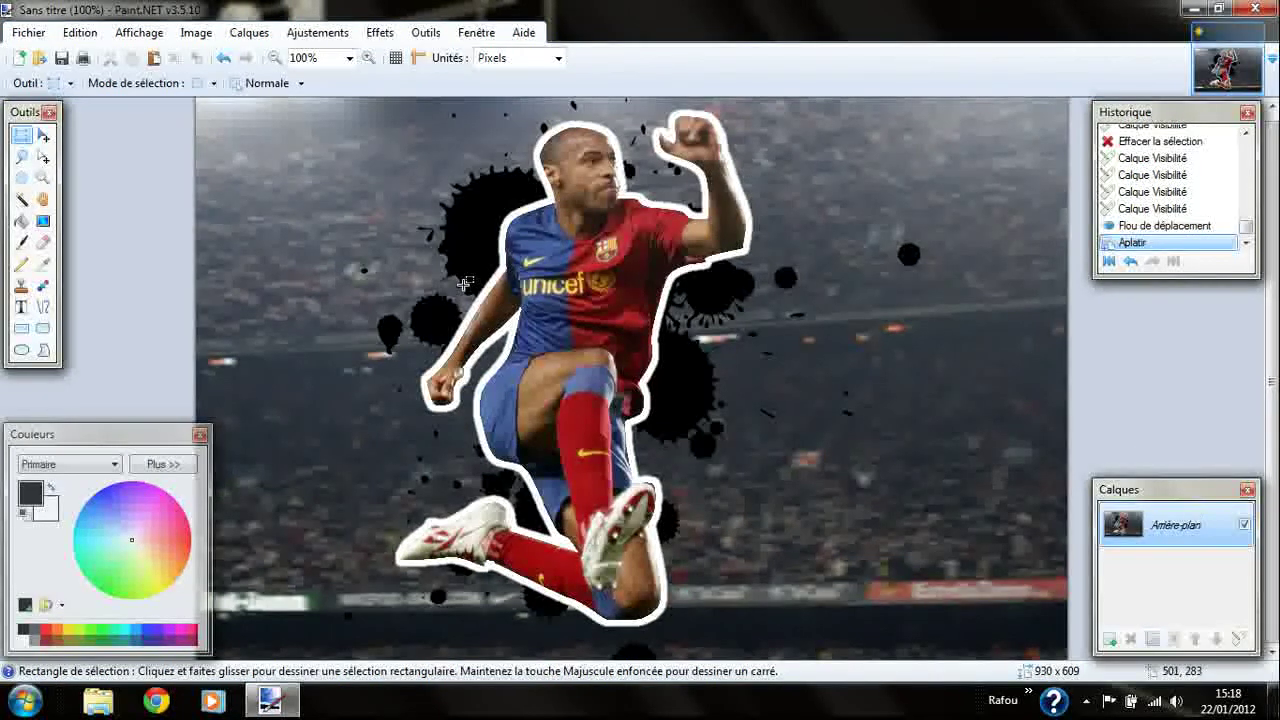
{"action": "left_click", "coordinate": [1083, 701]}
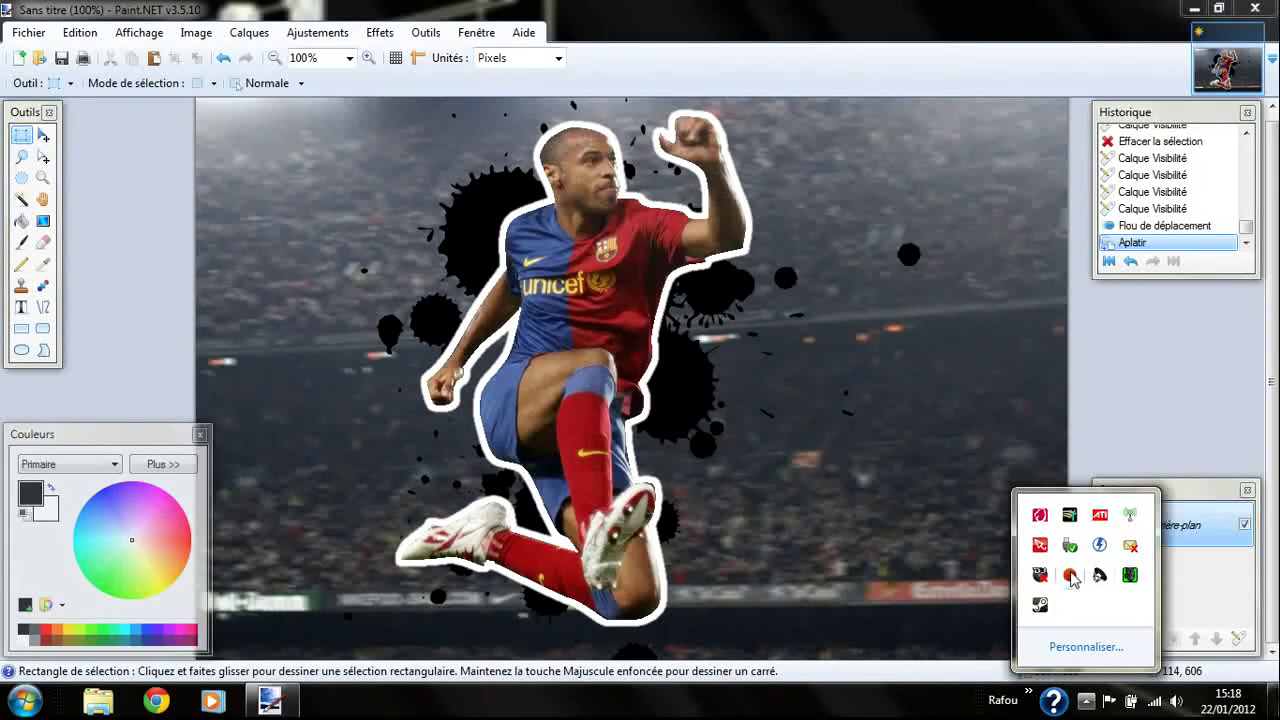